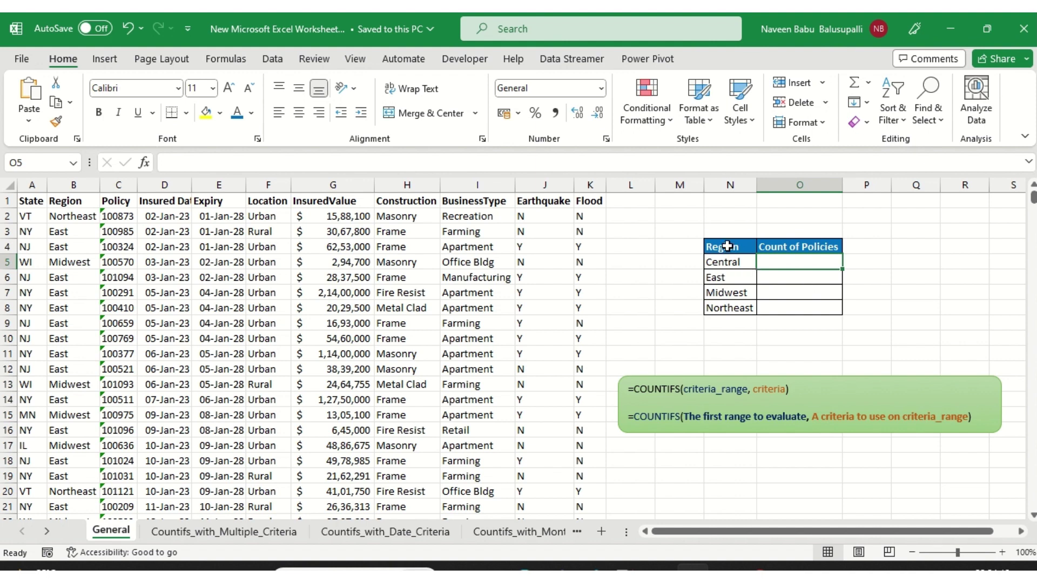
# Start a COUNTIFS formula in cell O5 for the Central region's count of policies.
pyautogui.moveTo(728, 246); pyautogui.dragTo(726, 311)
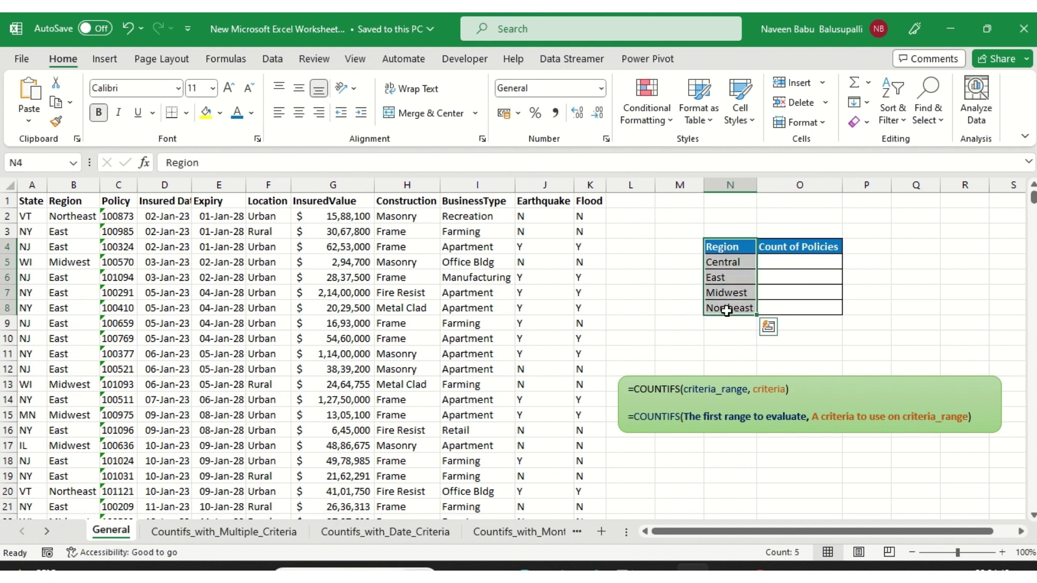
pyautogui.click(825, 261)
pyautogui.write('=')
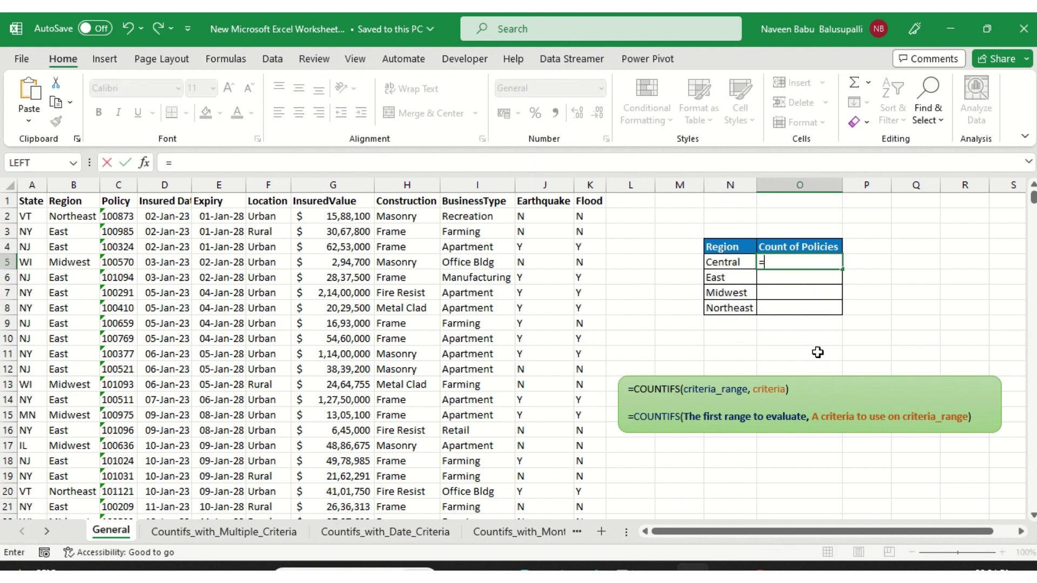
pyautogui.write('countif')
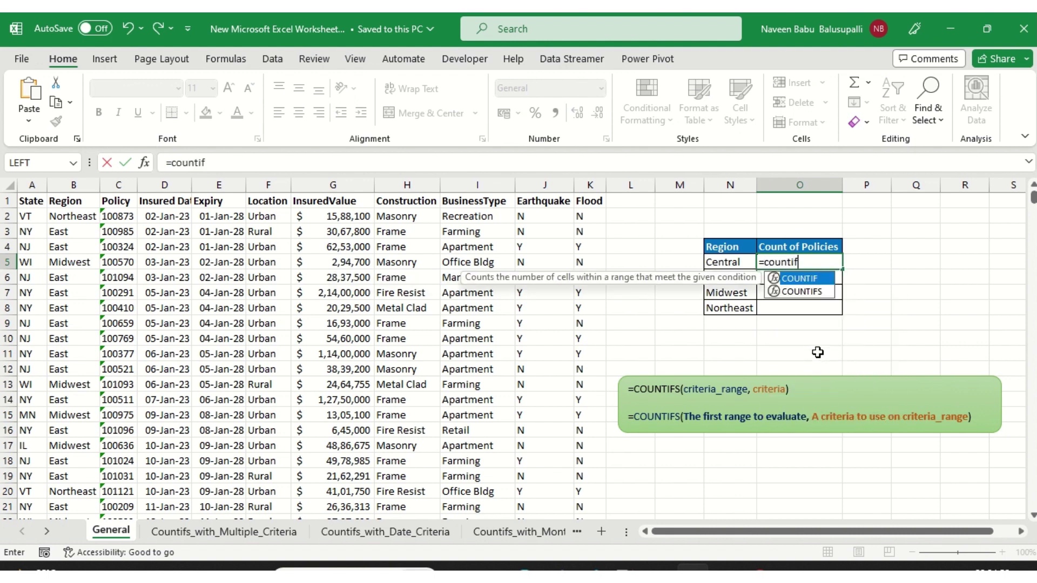
pyautogui.write('s')
pyautogui.press('Tab')
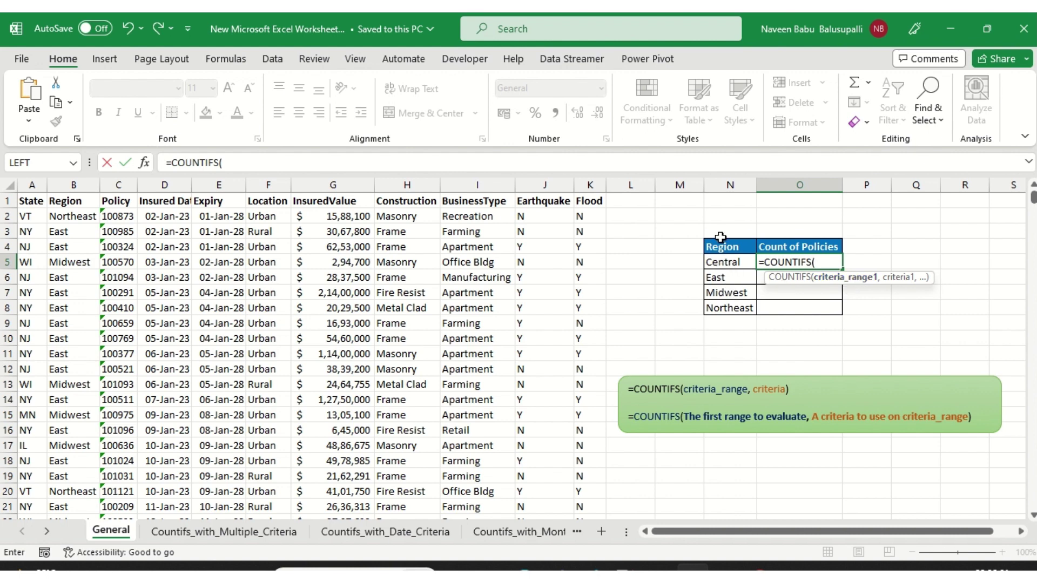
# Use the whole Region column, B:B, as the formula's criteria range.
pyautogui.click(452, 242)
pyautogui.press('Left')
pyautogui.press('Left')
pyautogui.press('Left')
pyautogui.press('Left')
pyautogui.press('Left')
pyautogui.press('Left')
pyautogui.press('Left')
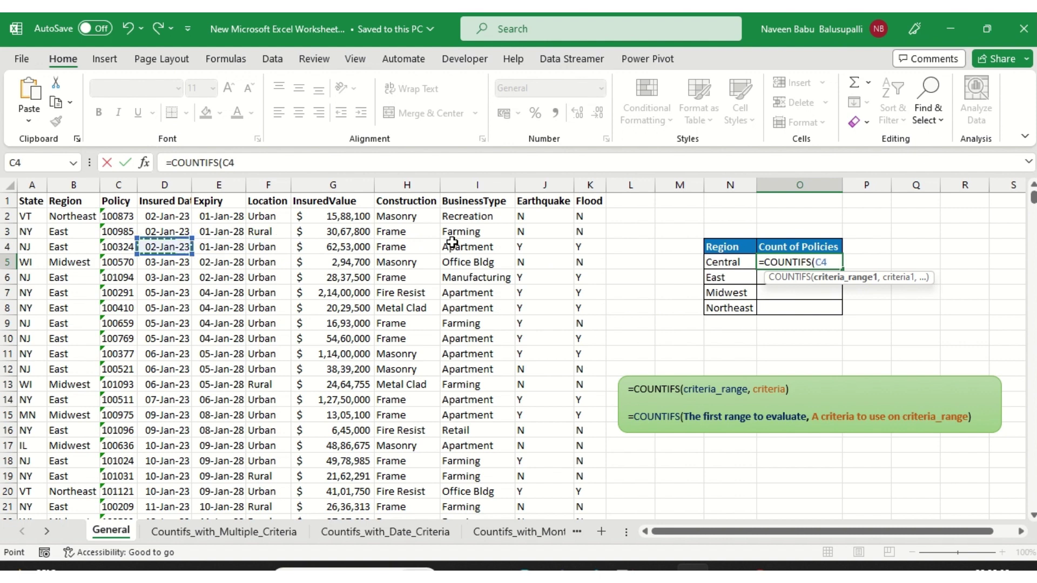
pyautogui.hotkey('ctrl', 'space')
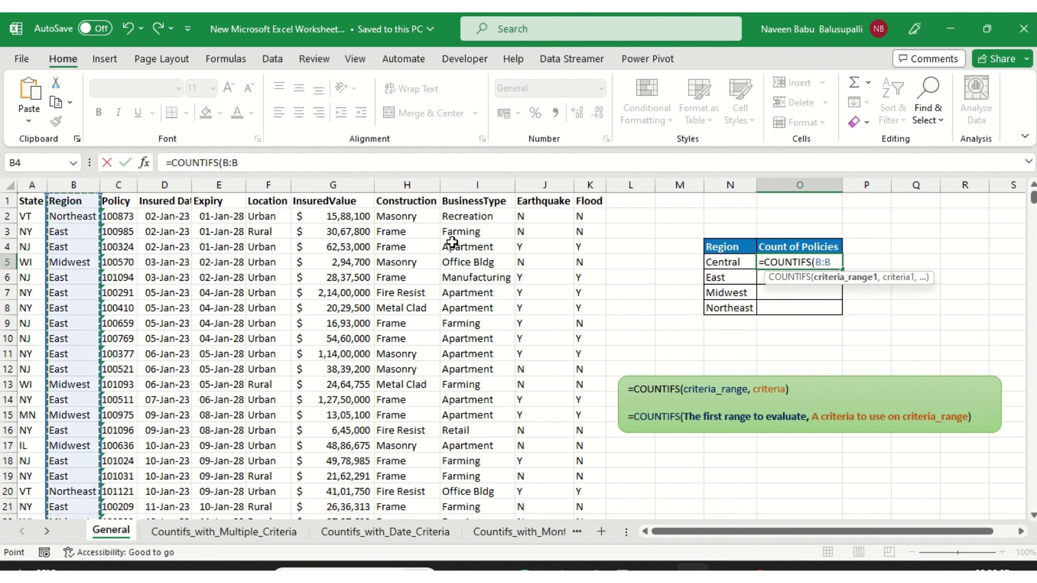
# Use the Central cell N5 as the criterion, complete the formula =COUNTIFS(B:B,N5) in O5 and recheck its references.
pyautogui.write(',')
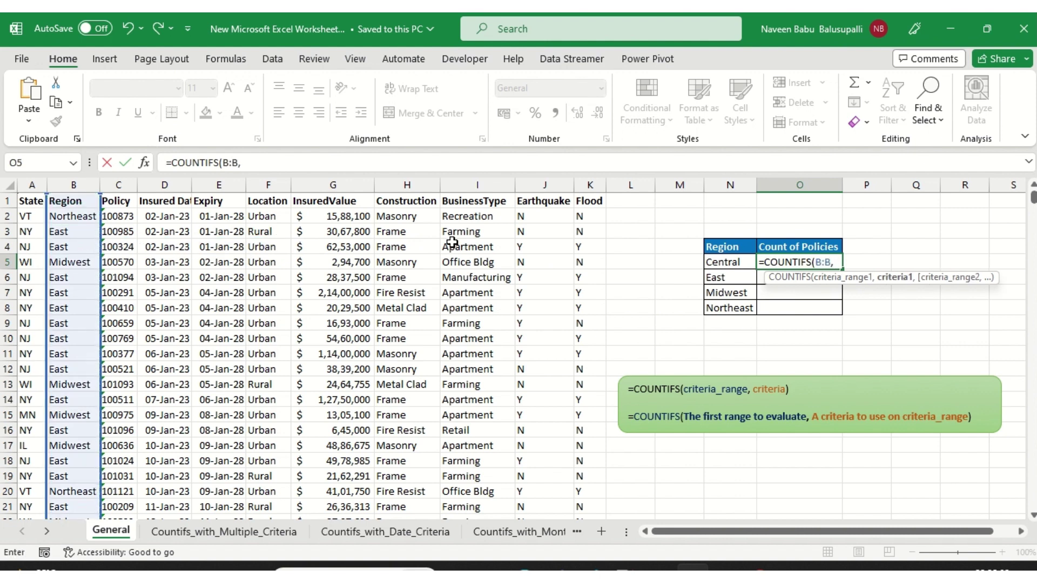
pyautogui.press('Left')
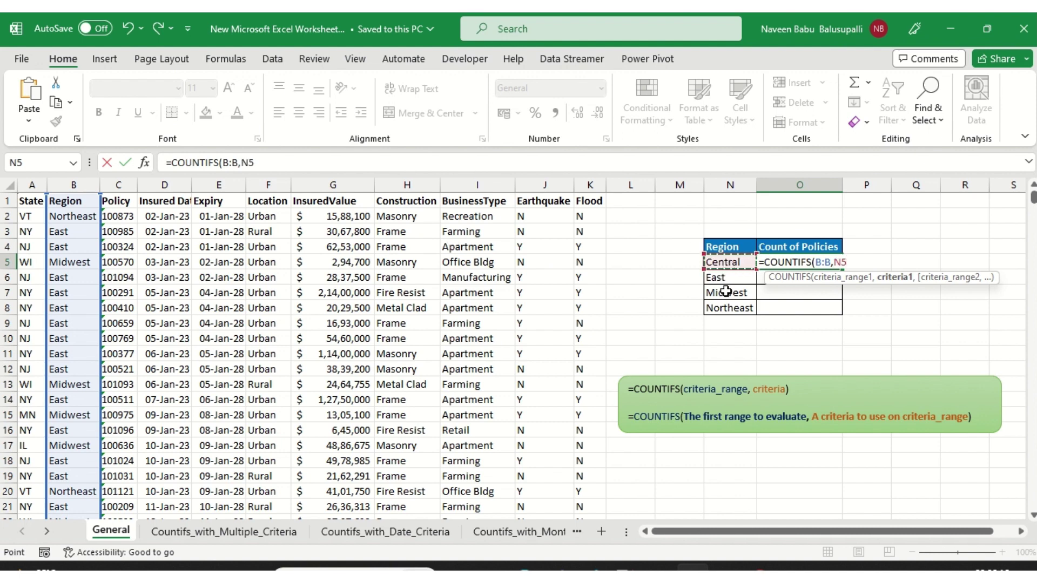
pyautogui.write(')')
pyautogui.press('Return')
pyautogui.press('Up')
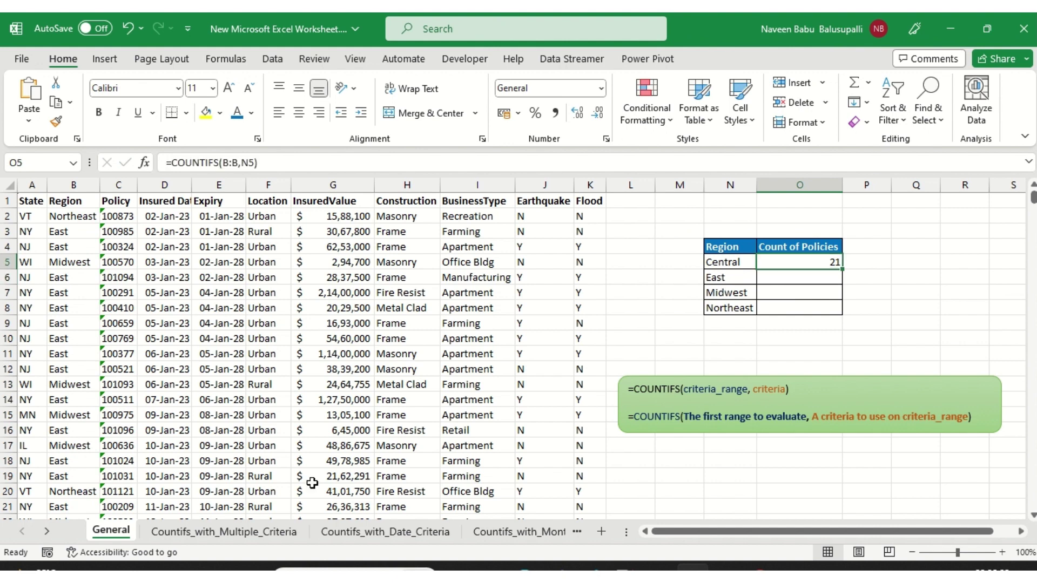
pyautogui.press('F2')
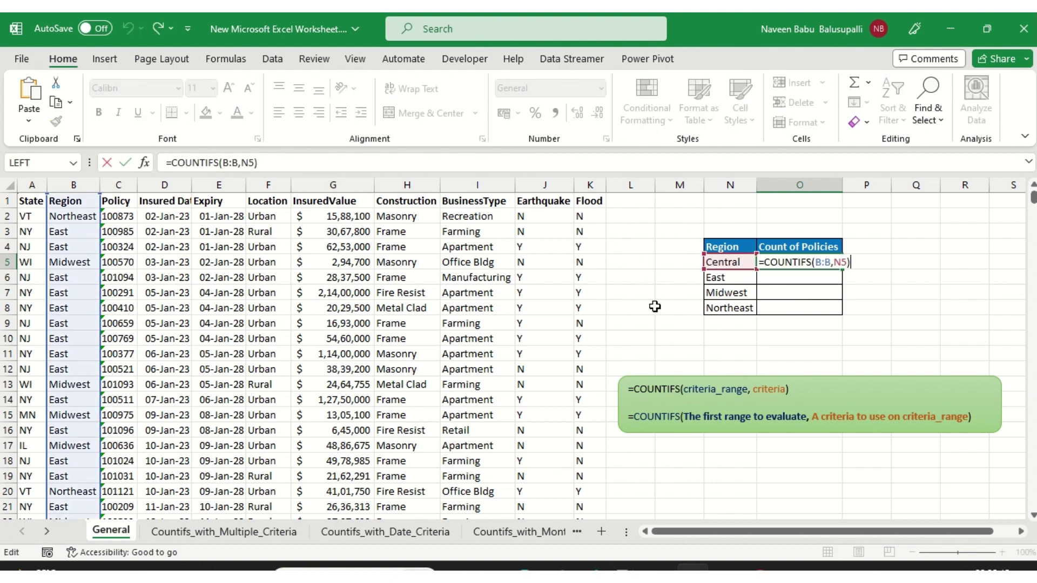
pyautogui.press('Return')
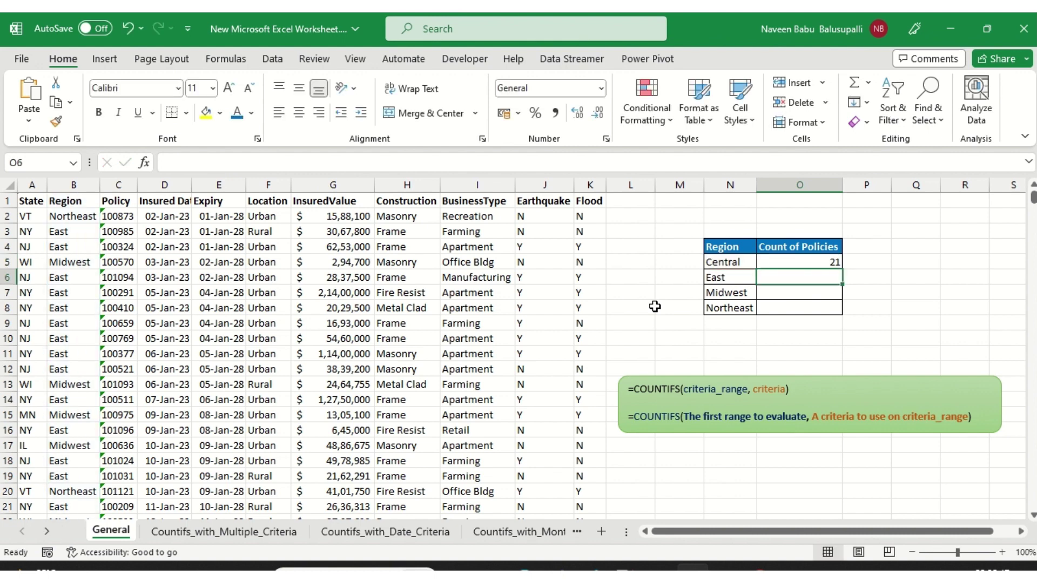
pyautogui.press('Up')
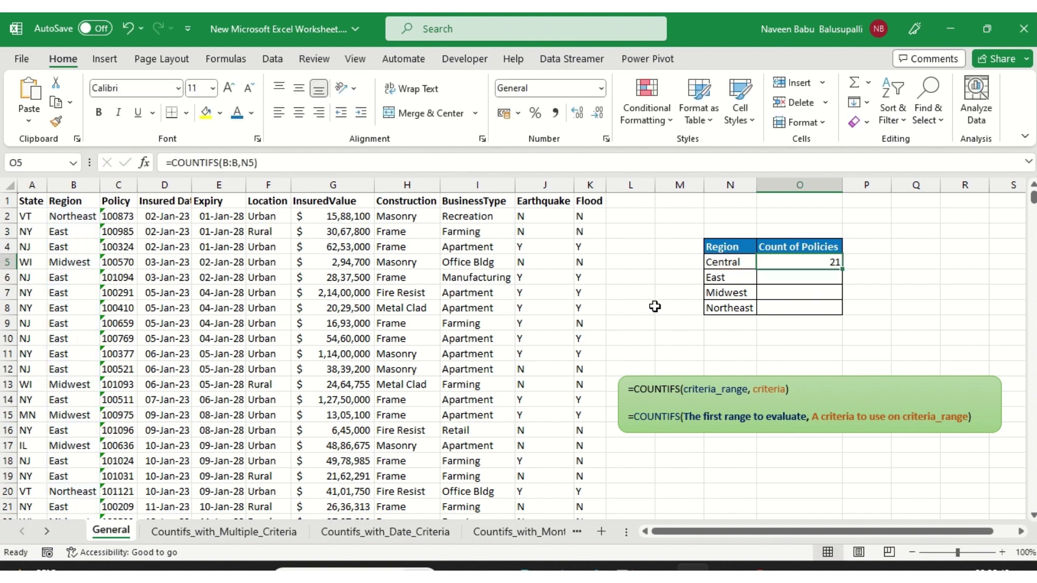
# Turn on filters for the header row of the policy data.
pyautogui.press('Left')
pyautogui.press('Left')
pyautogui.press('Left')
pyautogui.press('Left')
pyautogui.press('Left')
pyautogui.hotkey('ctrl', 'Up')
pyautogui.hotkey('ctrl', 'shift', 'l')
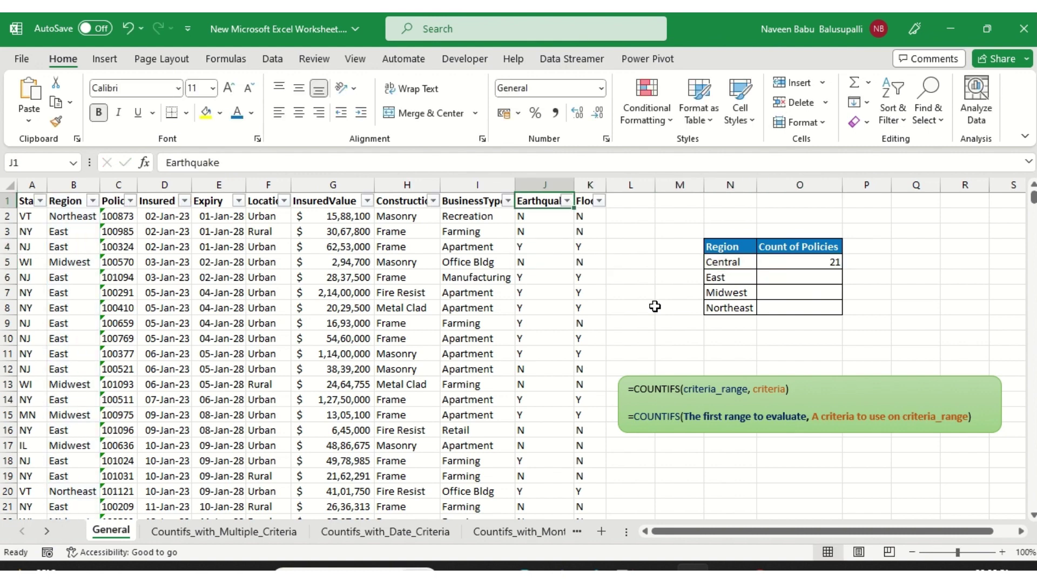
# Filter the Region column to show only Central records.
pyautogui.press('Left')
pyautogui.hotkey('ctrl', 'Left')
pyautogui.press('Right')
pyautogui.hotkey('alt', 'Down')
pyautogui.press('e')
pyautogui.press('Down')
pyautogui.press('Down')
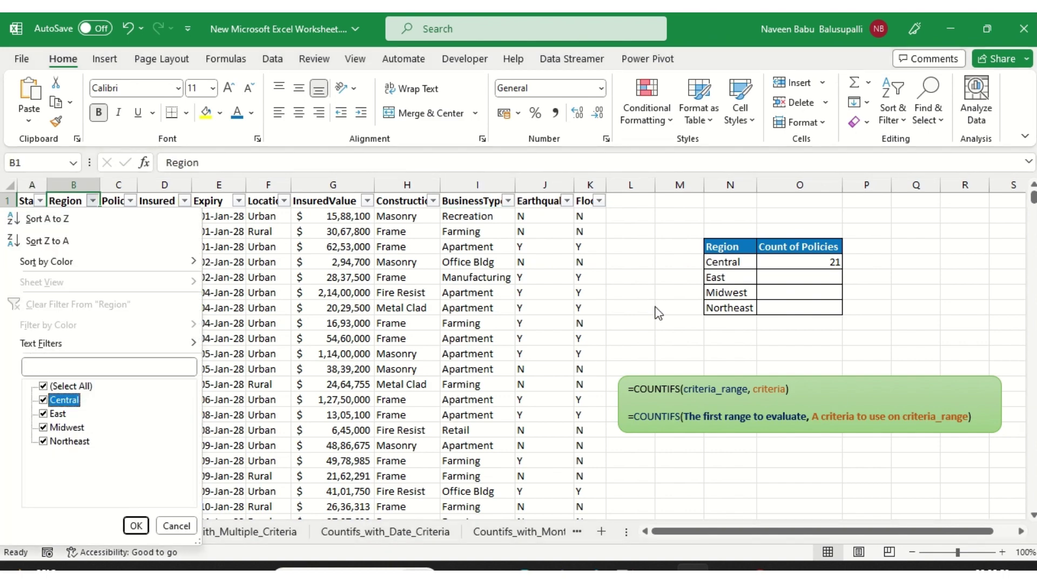
pyautogui.press('Up')
pyautogui.press('space')
pyautogui.press('Down')
pyautogui.press('space')
pyautogui.press('Return')
# Select all filtered Central entries in the Region column to check how many there are.
pyautogui.press('Down')
pyautogui.press('Right')
pyautogui.press('Left')
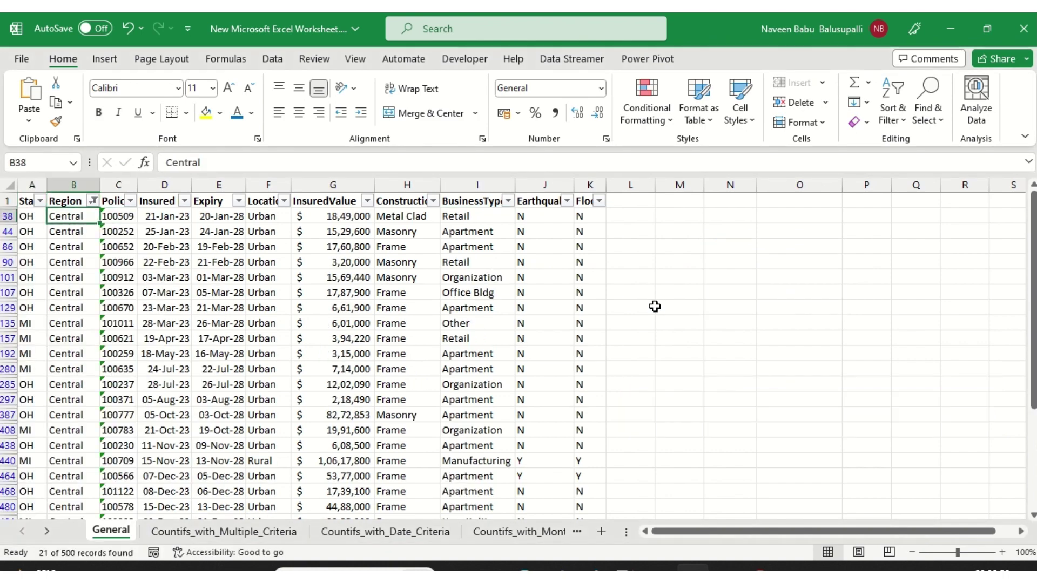
pyautogui.hotkey('ctrl', 'shift', 'Down')
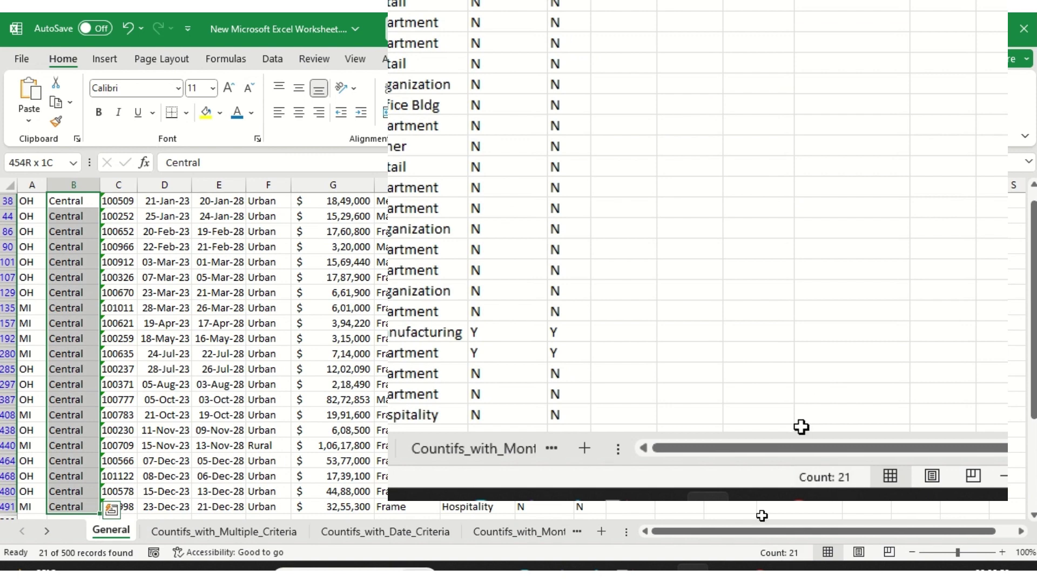
# Remove the filters from the policy data so that all records are displayed.
pyautogui.click(732, 432)
pyautogui.hotkey('ctrl', 'Home')
pyautogui.press('Right')
pyautogui.press('Left')
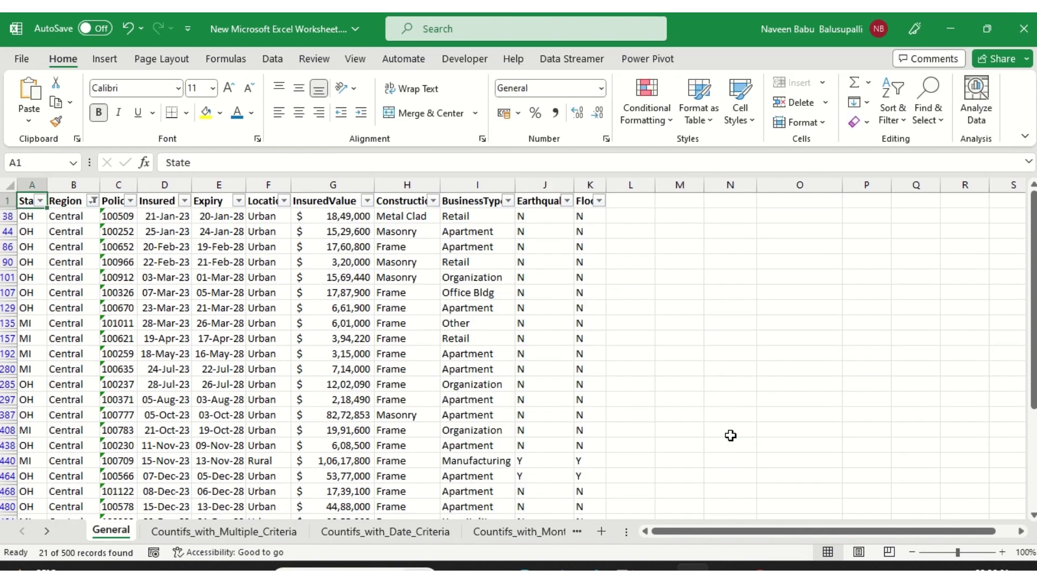
pyautogui.hotkey('ctrl', 'shift', 'l')
# Fill the COUNTIFS formula from O5 down through O8 for East, Midwest and Northeast, and save the workbook.
pyautogui.press('Right')
pyautogui.press('Right')
pyautogui.press('Right')
pyautogui.press('Down')
pyautogui.press('Down')
pyautogui.press('Down')
pyautogui.press('Down')
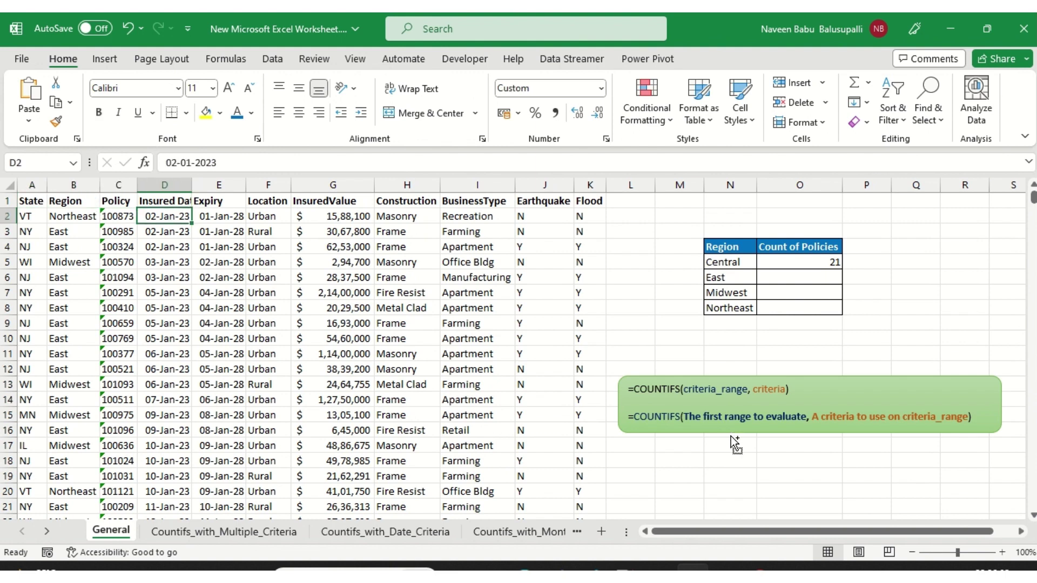
pyautogui.hotkey('ctrl', 'Right')
pyautogui.hotkey('ctrl', 'Right')
pyautogui.hotkey('ctrl', 'Right')
pyautogui.press('Left')
pyautogui.hotkey('ctrl', 'Down')
pyautogui.press('Right')
pyautogui.hotkey('ctrl', 'shift', 'Up')
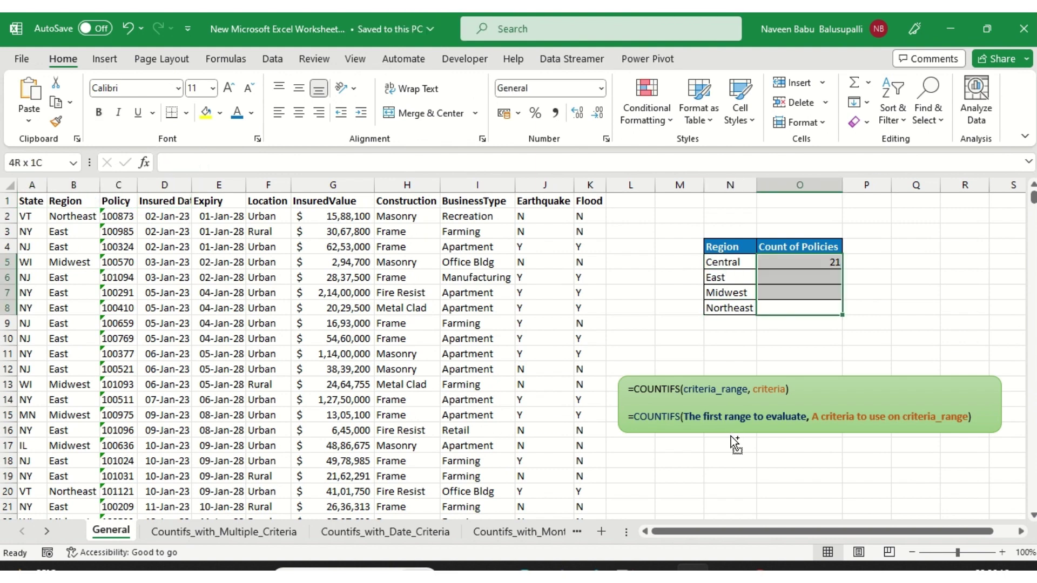
pyautogui.hotkey('ctrl', 'd')
pyautogui.press('Right')
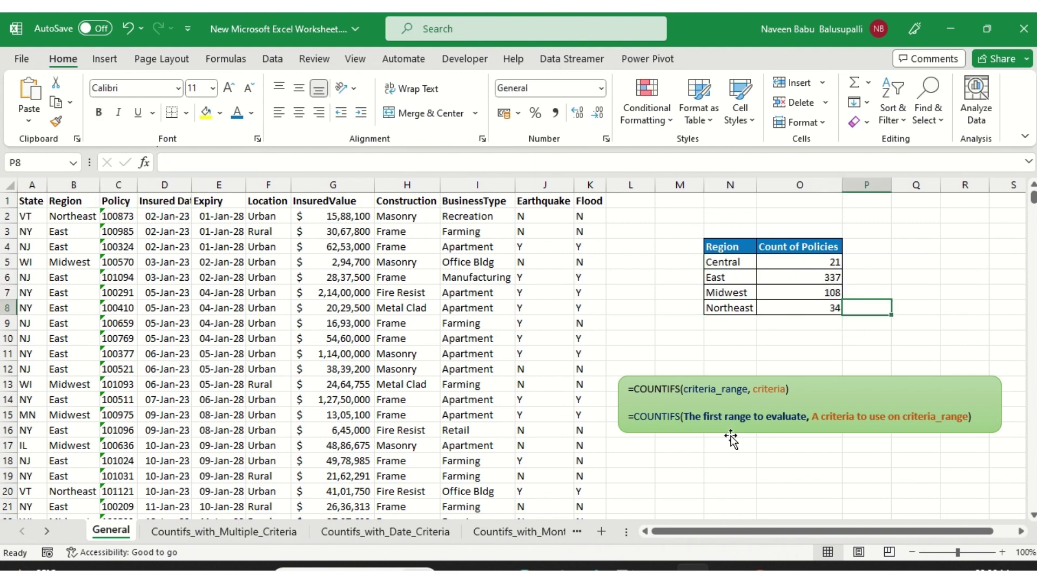
pyautogui.hotkey('ctrl', 's')
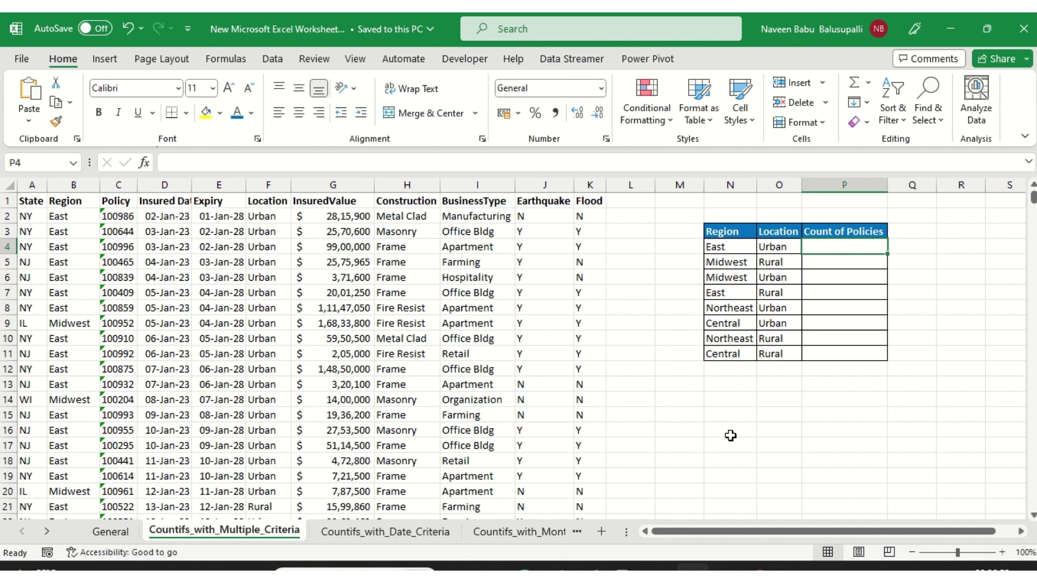
# Examine the Region and Location criteria in the count table on the Countifs_with_Multiple_Criteria sheet.
pyautogui.press('Up')
pyautogui.press('Left')
pyautogui.press('Left')
pyautogui.press('Right')
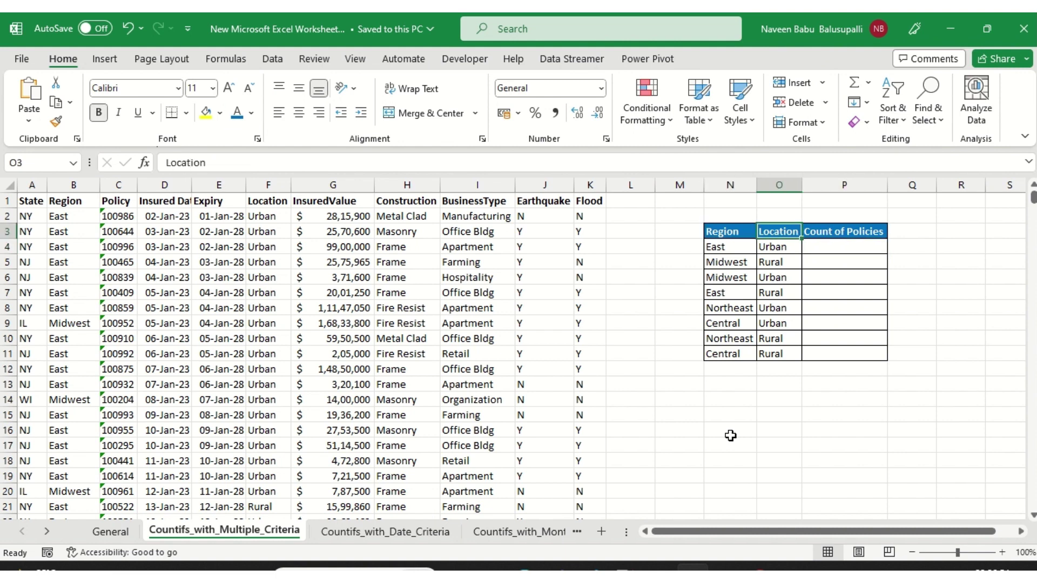
pyautogui.press('Left')
pyautogui.press('Down')
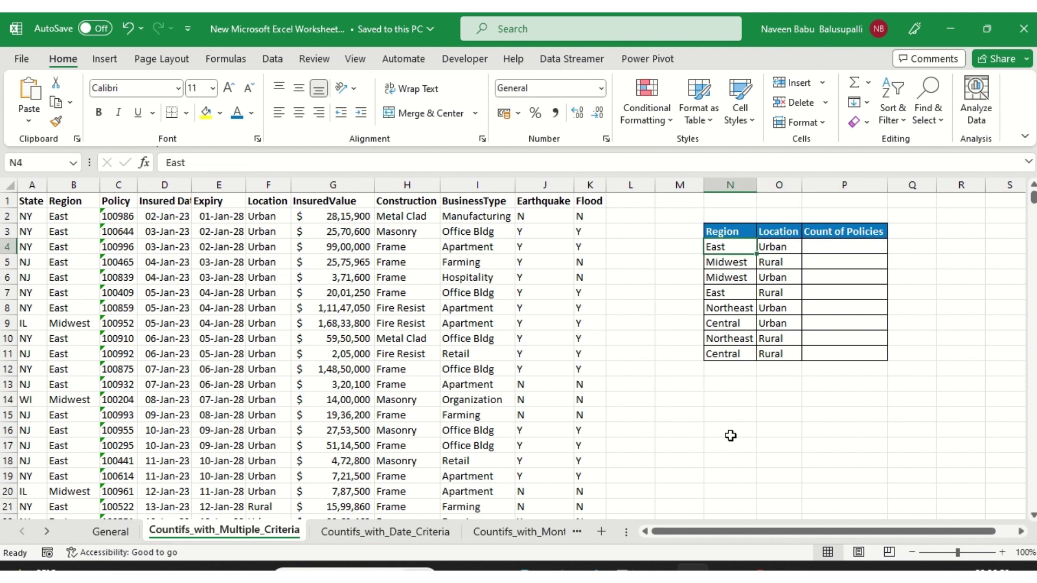
pyautogui.press('Right')
pyautogui.press('Up')
pyautogui.press('Down')
# Start a COUNTIFS formula in cell P4 for the East and Urban policy count.
pyautogui.press('Right')
pyautogui.write('=counti')
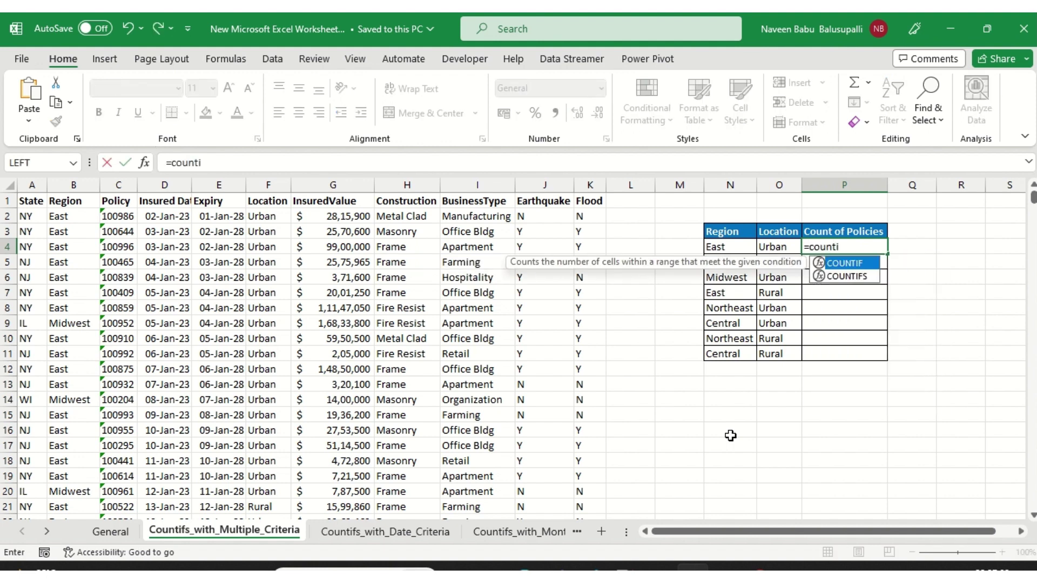
pyautogui.press('Down')
pyautogui.press('Tab')
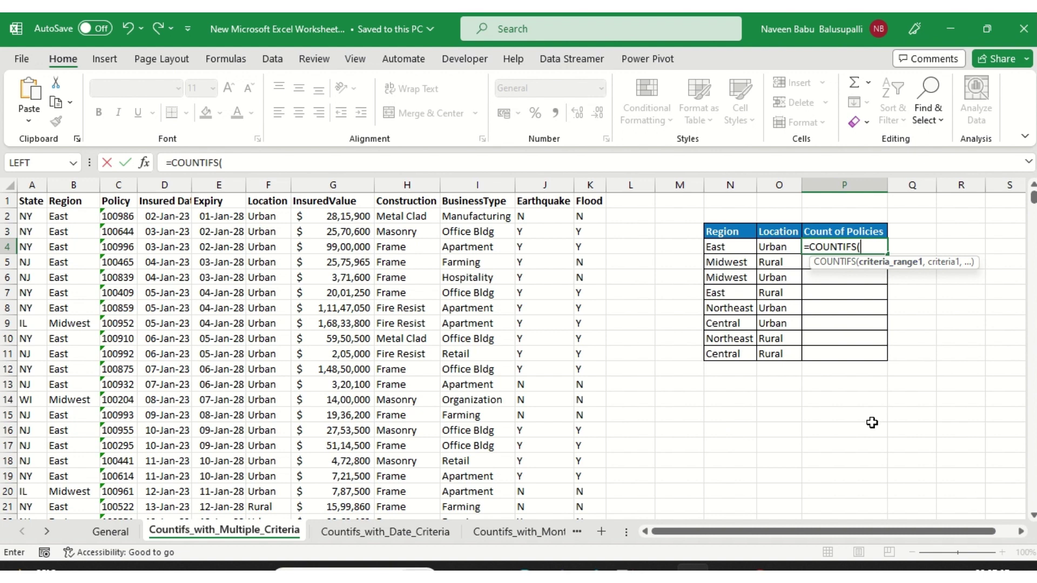
# Set the first condition to the Region column B:B as range and the East cell N4 as criterion.
pyautogui.press('Left')
pyautogui.press('Left')
pyautogui.hotkey('ctrl', 'Left')
pyautogui.hotkey('ctrl', 'Left')
pyautogui.press('Right')
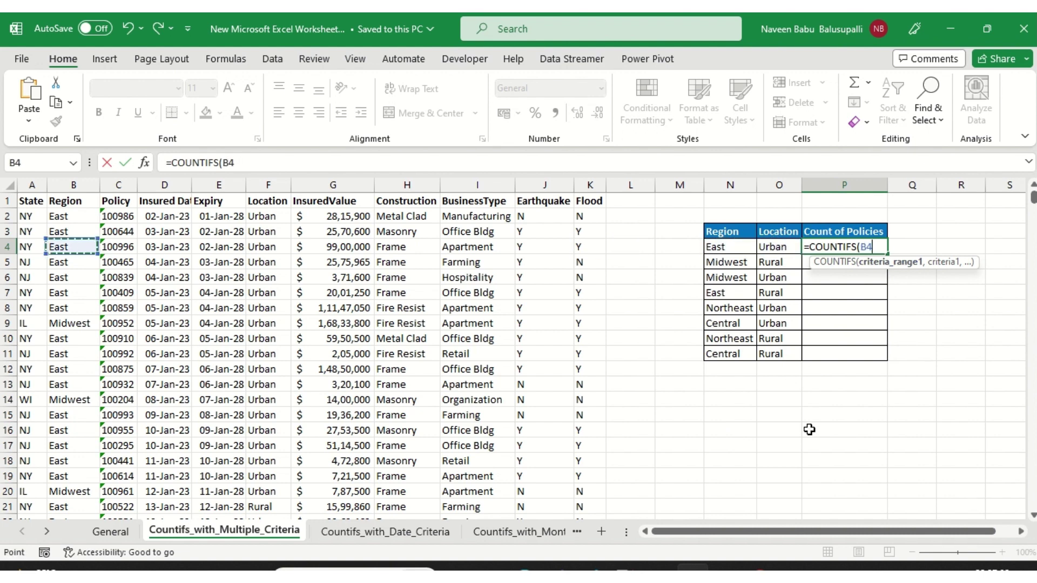
pyautogui.hotkey('ctrl', 'space')
pyautogui.write(',')
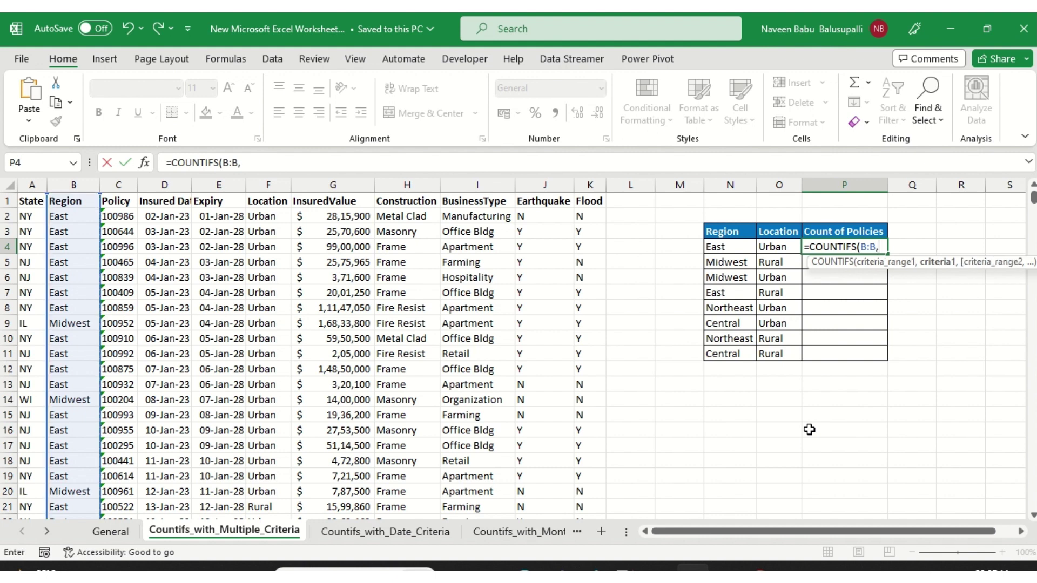
pyautogui.press('Left')
pyautogui.press('Left')
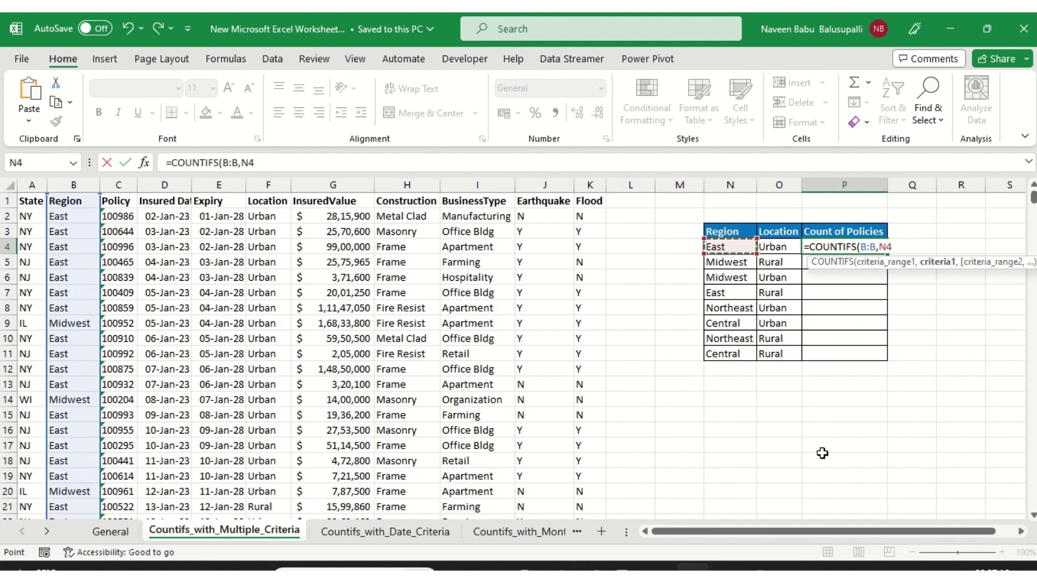
# Add the whole Location column, F:F, as the second criteria range.
pyautogui.write(',')
pyautogui.press('Home')
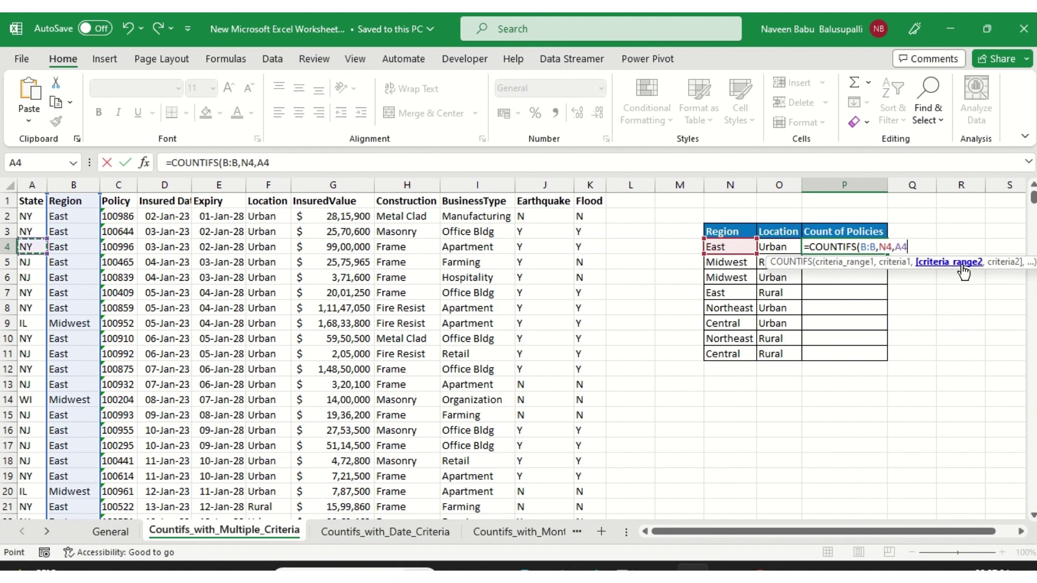
pyautogui.press('Right')
pyautogui.press('Right')
pyautogui.press('Right')
pyautogui.press('Right')
pyautogui.press('Right')
pyautogui.hotkey('ctrl', 'space')
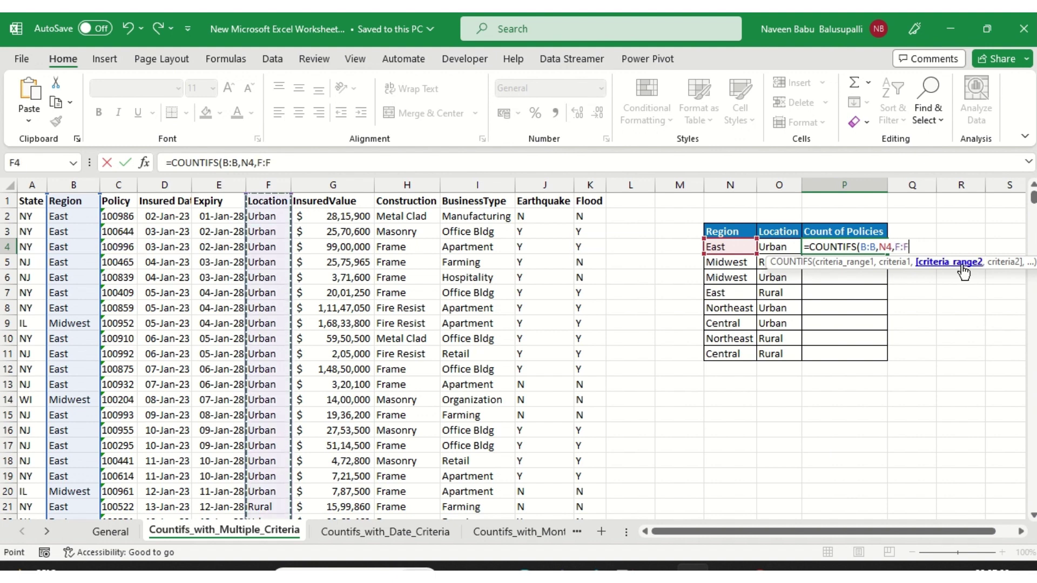
# Use the Urban cell O4 as the second criterion and complete the formula =COUNTIFS(B:B,N4,F:F,O4) in P4.
pyautogui.write(',')
pyautogui.press('Left')
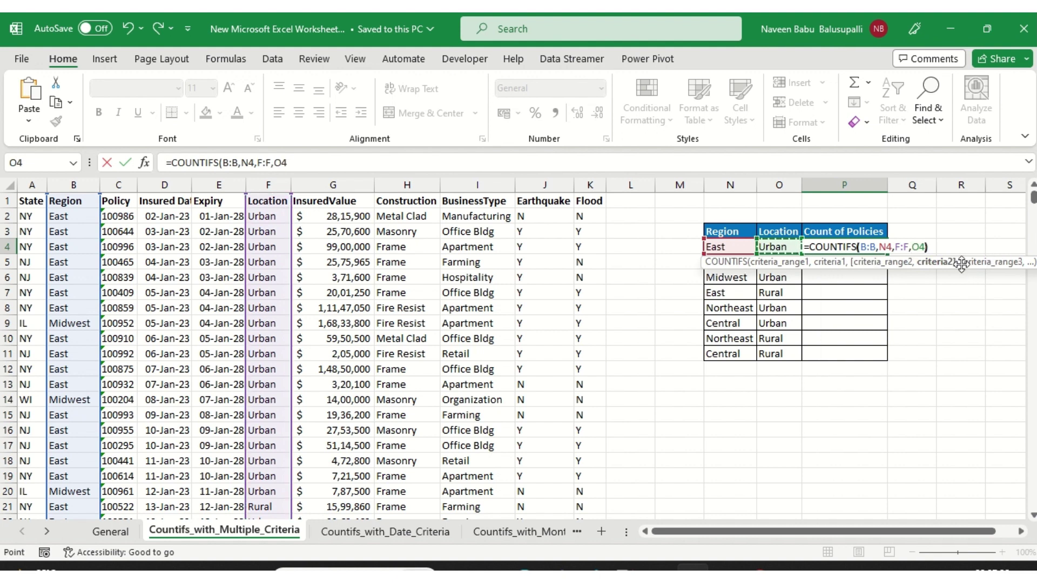
pyautogui.write(')')
pyautogui.press('Return')
pyautogui.press('Up')
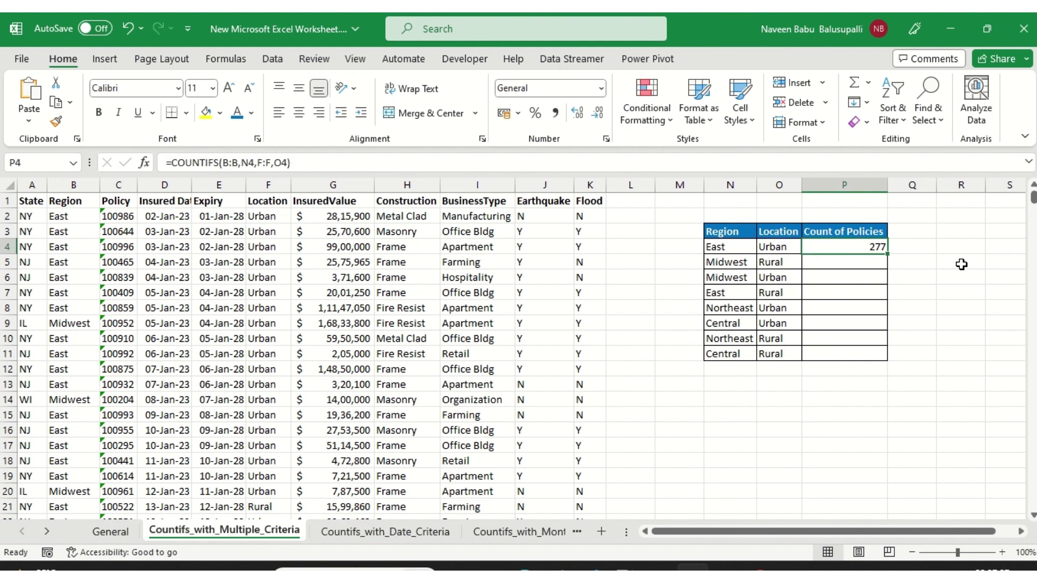
# Fill the two-condition COUNTIFS formula from P4 down through P11 for the remaining region and location pairs.
pyautogui.press('Left')
pyautogui.hotkey('ctrl', 'Down')
pyautogui.press('Right')
pyautogui.hotkey('ctrl', 'shift', 'Up')
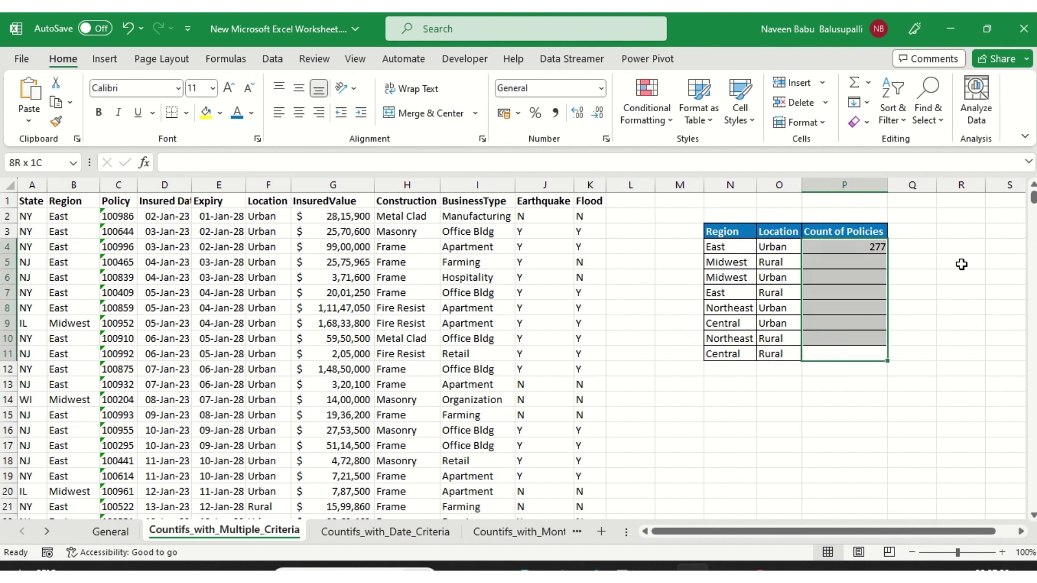
pyautogui.hotkey('ctrl', 'd')
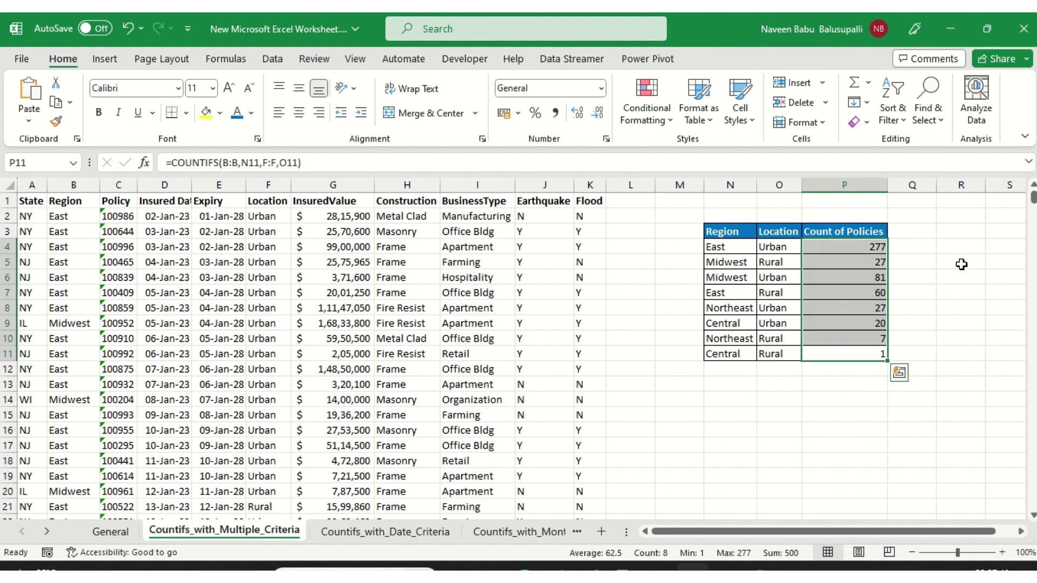
# Examine the filled Count of Policies column for each region and location pair.
pyautogui.press('Up')
pyautogui.press('Up')
pyautogui.press('Down')
pyautogui.press('Up')
pyautogui.hotkey('ctrl', 'Up')
pyautogui.hotkey('ctrl', 'Up')
pyautogui.press('Down')
pyautogui.press('Down')
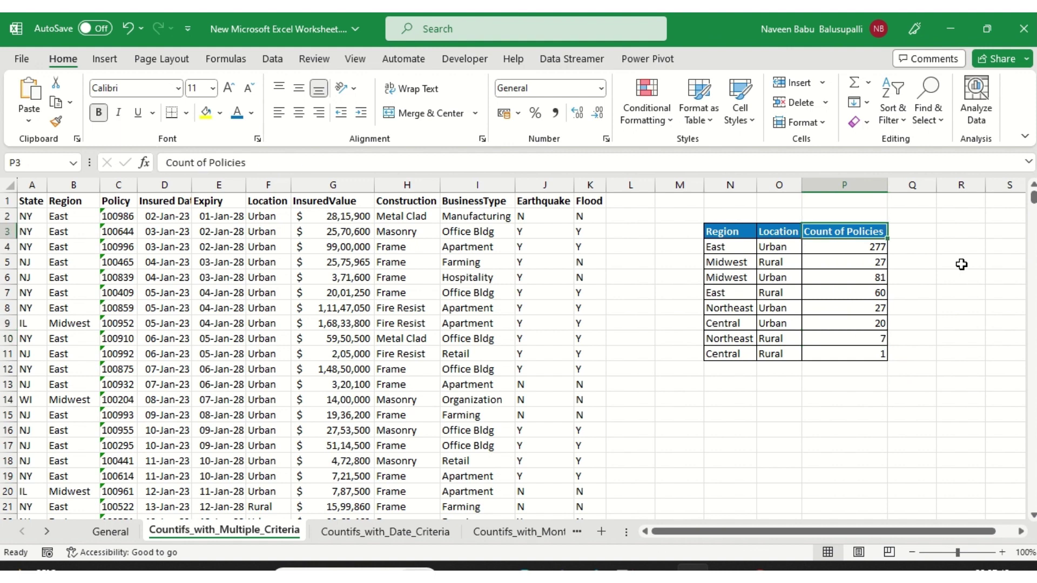
# Turn on filters for the header row of the policy data on the Countifs_with_Multiple_Criteria sheet.
pyautogui.press('Down')
pyautogui.hotkey('ctrl', 'Left')
pyautogui.press('Up')
pyautogui.press('Down')
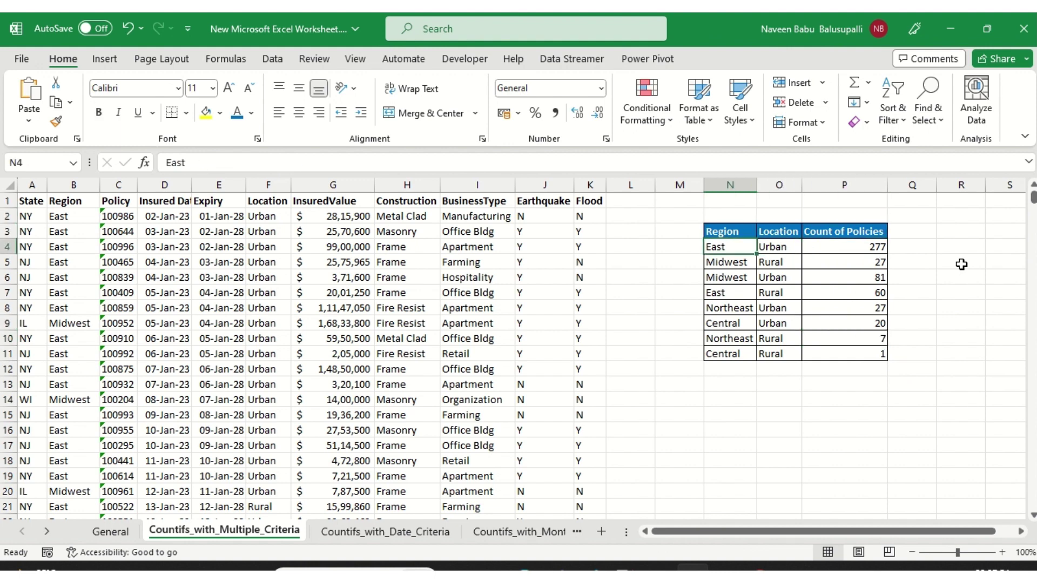
pyautogui.press('Right')
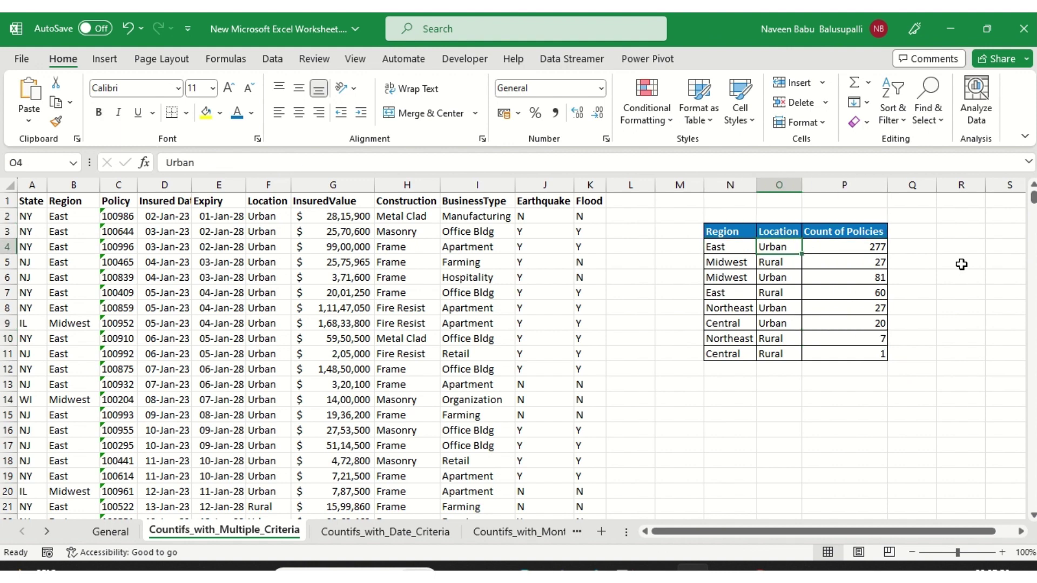
pyautogui.hotkey('ctrl', 'Left')
pyautogui.hotkey('ctrl', 'Left')
pyautogui.hotkey('ctrl', 'Up')
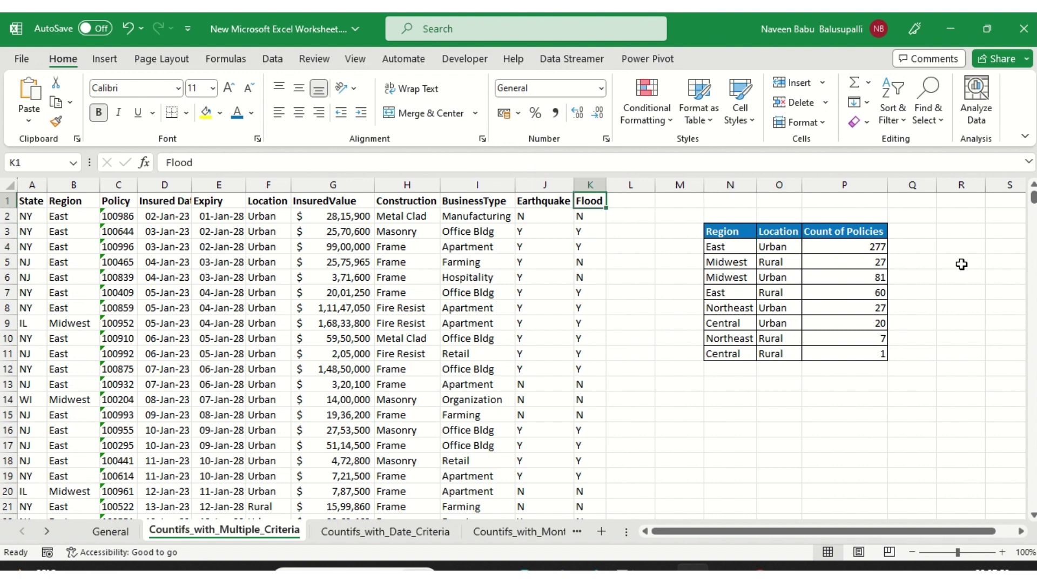
pyautogui.hotkey('ctrl', 'shift', 'l')
# Filter the Region column to show only East.
pyautogui.hotkey('ctrl', 'Left')
pyautogui.press('Right')
pyautogui.press('Right')
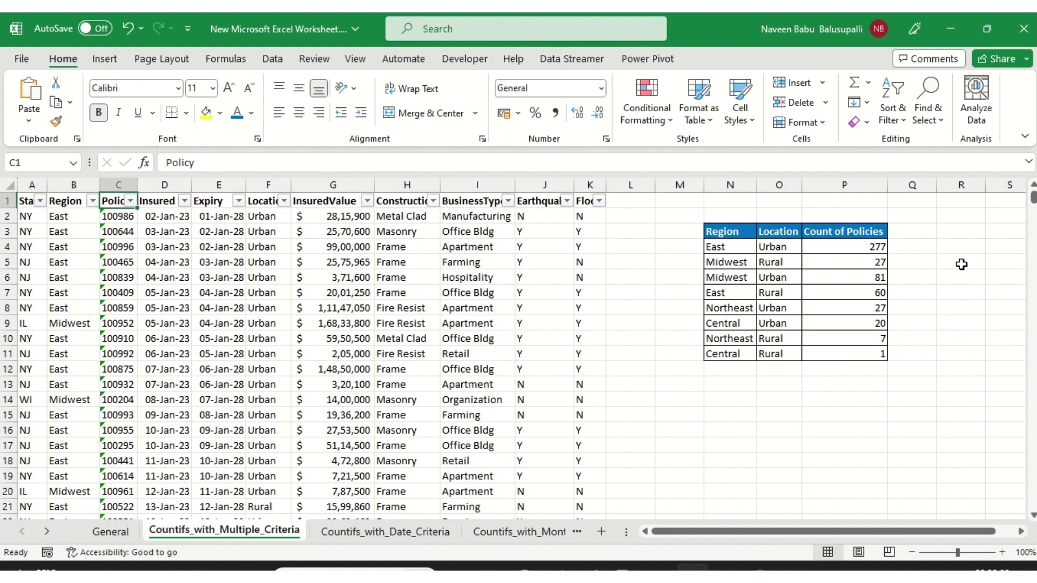
pyautogui.press('Left')
pyautogui.hotkey('alt', 'Down')
pyautogui.press('Down')
pyautogui.press('e')
pyautogui.press('Down')
pyautogui.press('space')
pyautogui.press('Down')
pyautogui.press('Down')
pyautogui.press('space')
pyautogui.press('Return')
# Filter the Location column to show only Urban.
pyautogui.press('Right')
pyautogui.press('Right')
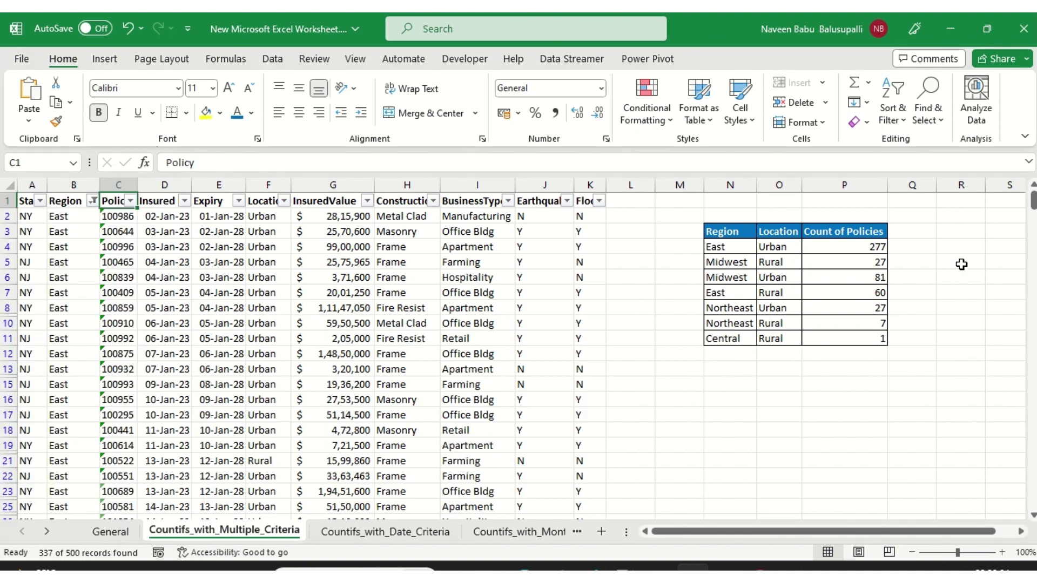
pyautogui.press('Right')
pyautogui.press('Right')
pyautogui.hotkey('alt', 'Down')
pyautogui.press('Down')
pyautogui.press('e')
pyautogui.press('Down')
pyautogui.press('space')
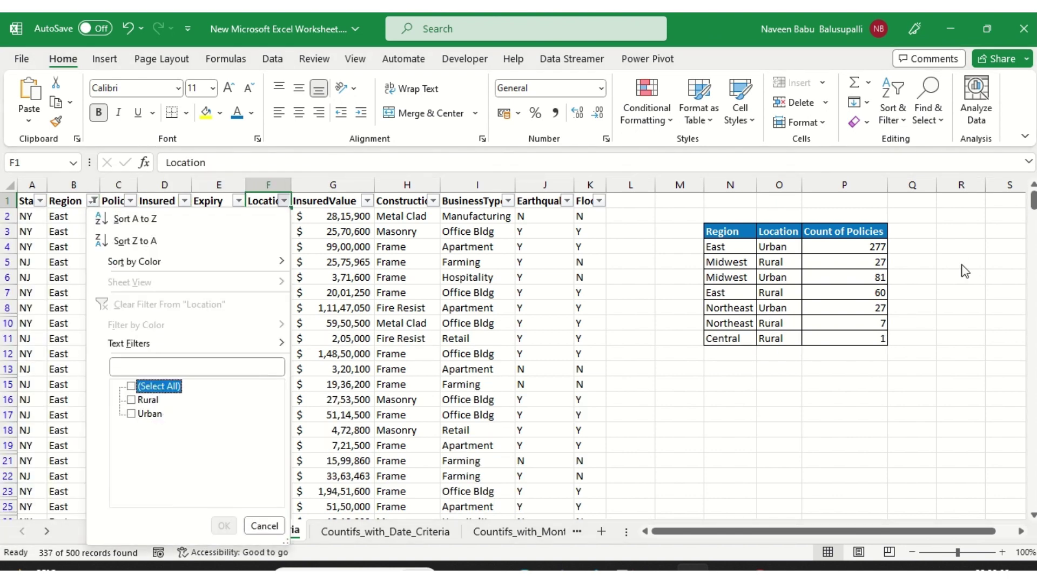
pyautogui.press('Down')
pyautogui.press('Down')
pyautogui.press('space')
pyautogui.press('Return')
# Select all filtered Location cells to check the count of East Urban policies.
pyautogui.press('Down')
pyautogui.hotkey('ctrl', 'shift', 'Down')
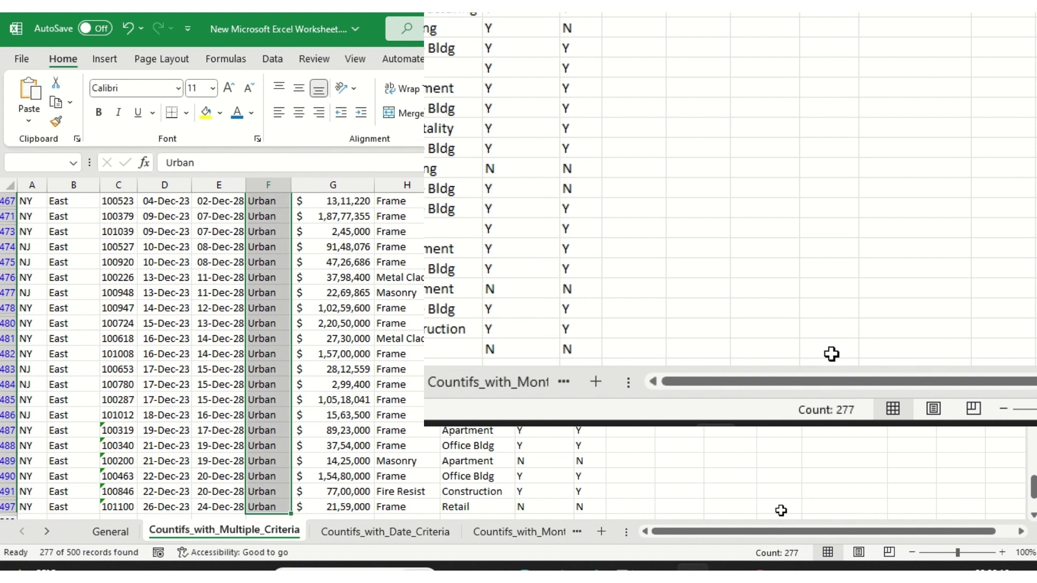
pyautogui.hotkey('ctrl', 'Up')
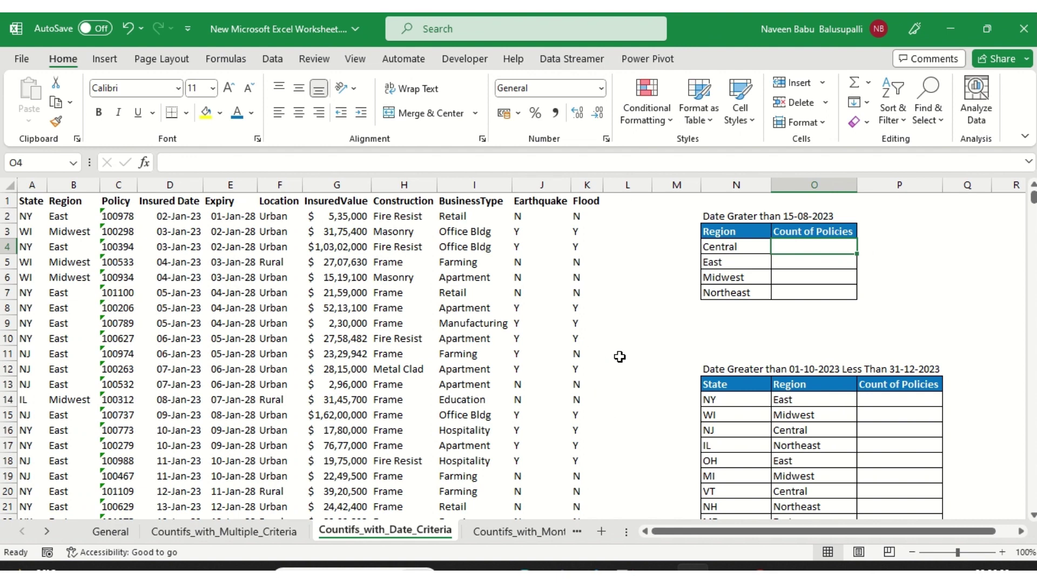
# Start a COUNTIFS formula in O4 with the whole Region column, B:B, as the first criteria range.
pyautogui.press('Left')
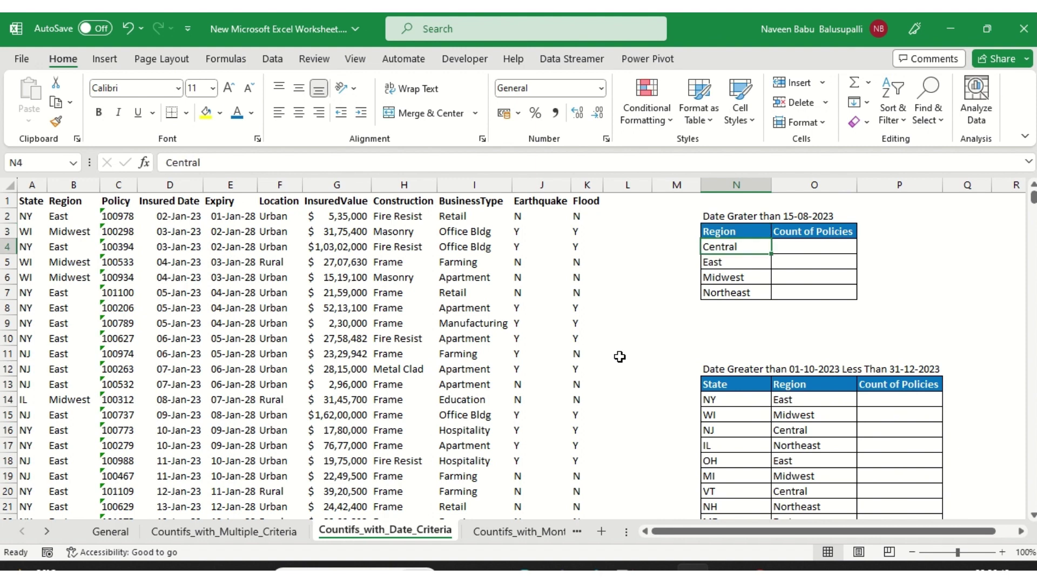
pyautogui.press('Right')
pyautogui.write('=')
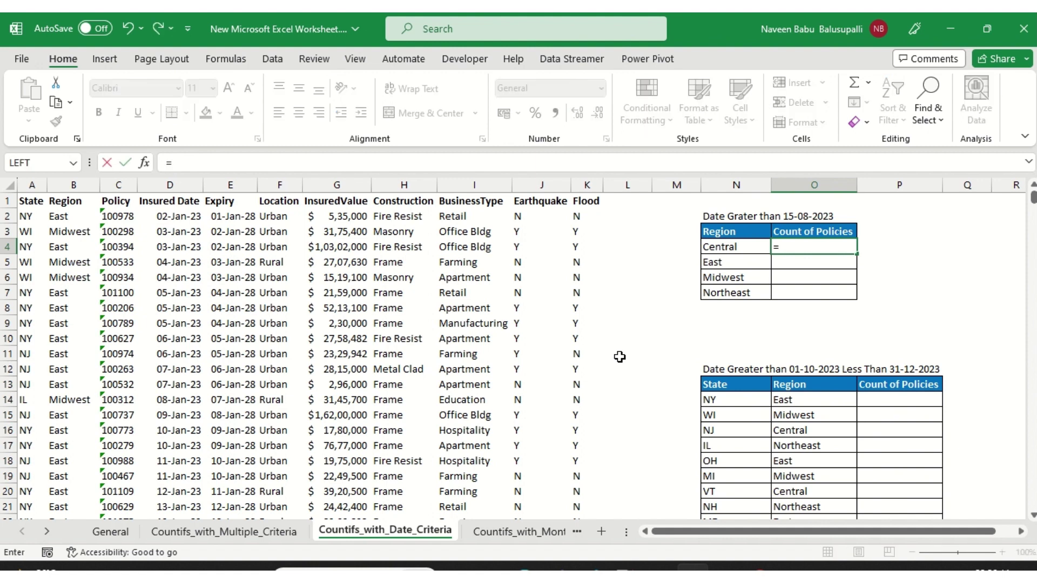
pyautogui.write('countif')
pyautogui.press('Tab')
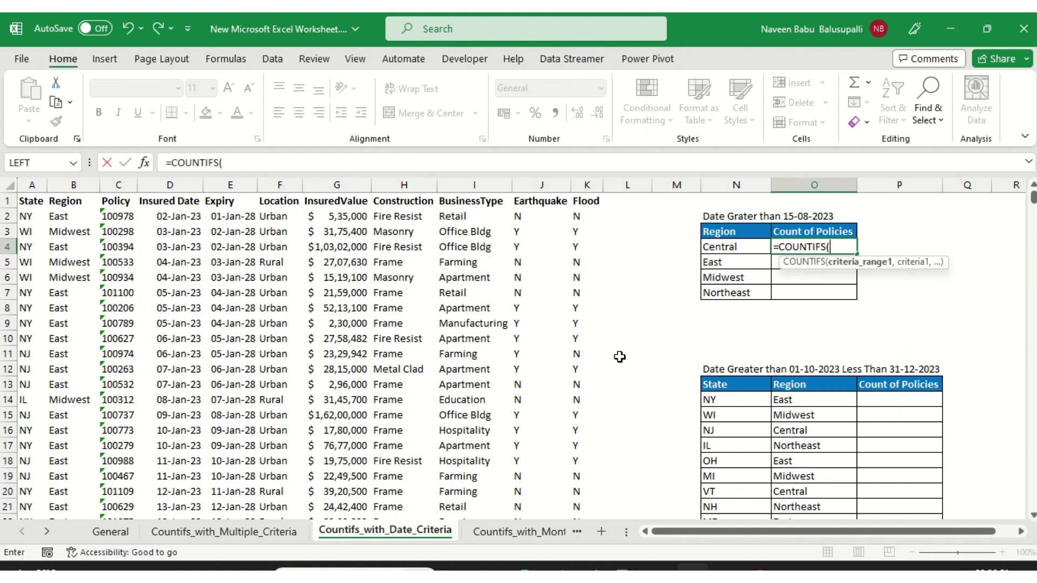
pyautogui.press('Left')
pyautogui.hotkey('ctrl', 'Left')
pyautogui.hotkey('ctrl', 'Left')
pyautogui.press('Right')
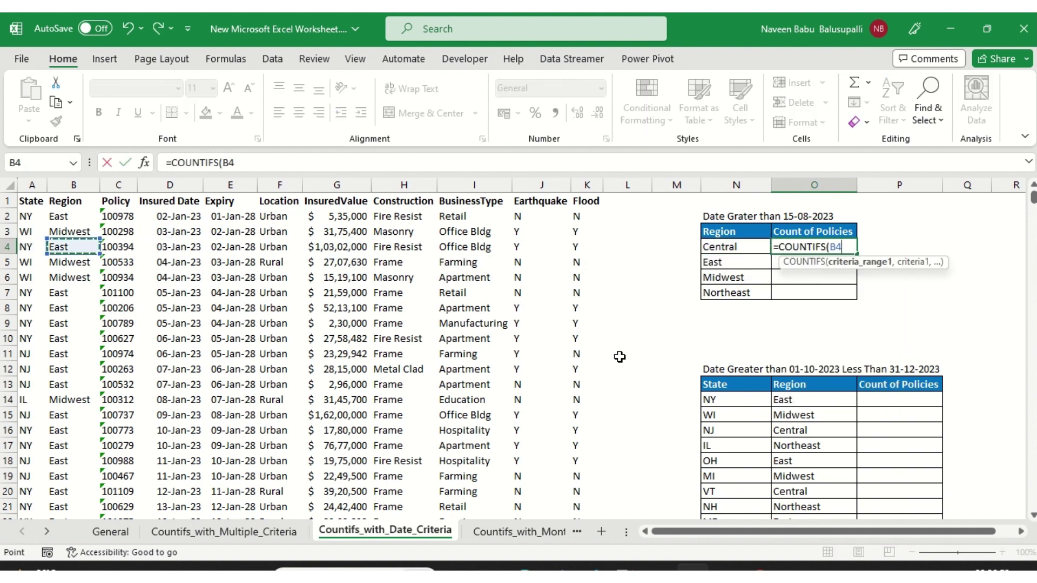
pyautogui.hotkey('ctrl', 'space')
# Use the Central cell N4 as the first criterion and add the whole Insured Date column, D:D, as the second criteria range.
pyautogui.write(',')
pyautogui.press('Left')
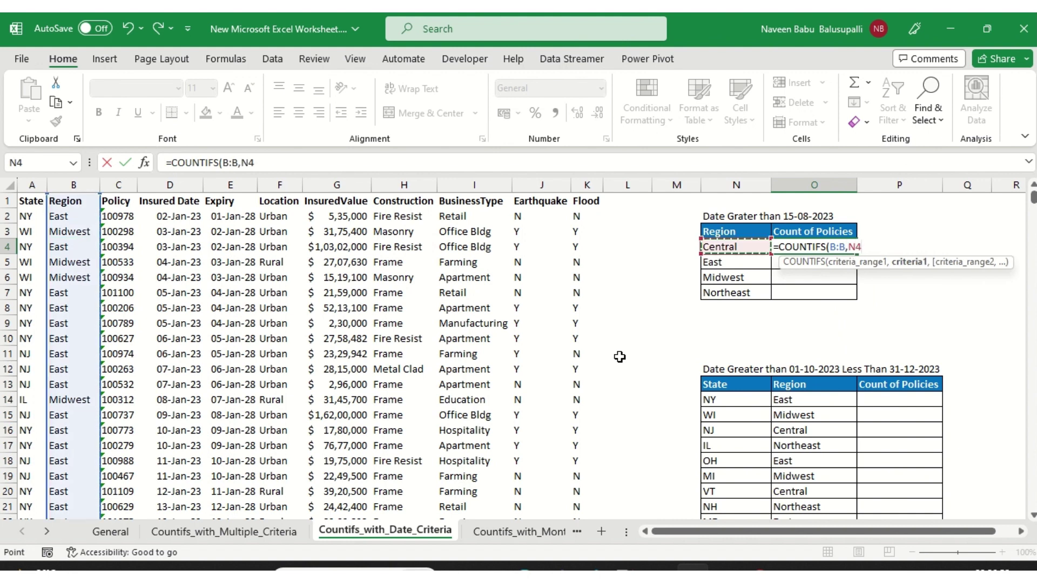
pyautogui.write(',')
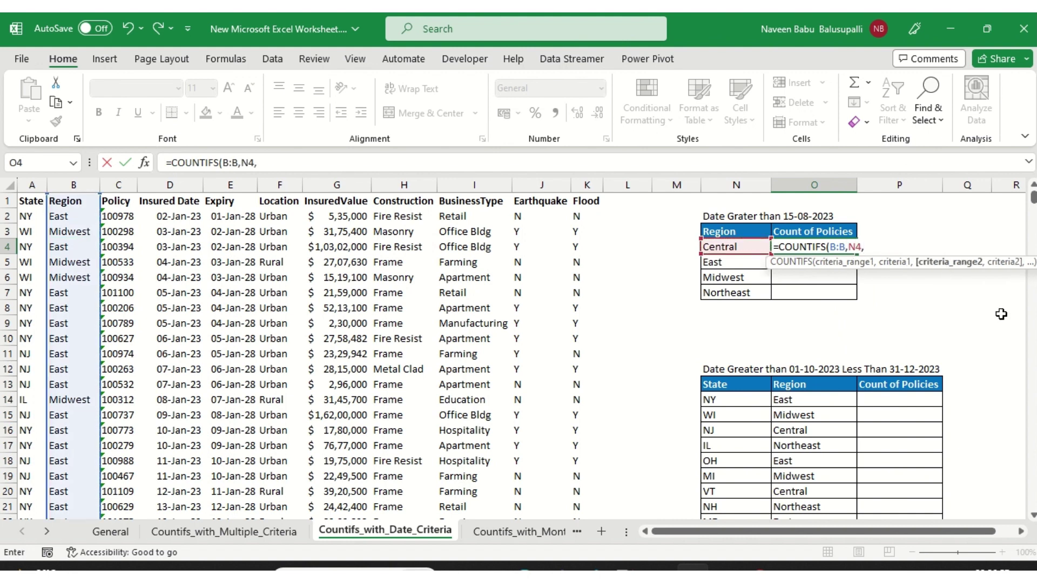
pyautogui.press('Left')
pyautogui.hotkey('ctrl', 'Left')
pyautogui.hotkey('ctrl', 'Left')
pyautogui.press('Right')
pyautogui.press('Right')
pyautogui.press('Right')
pyautogui.hotkey('ctrl', 'space')
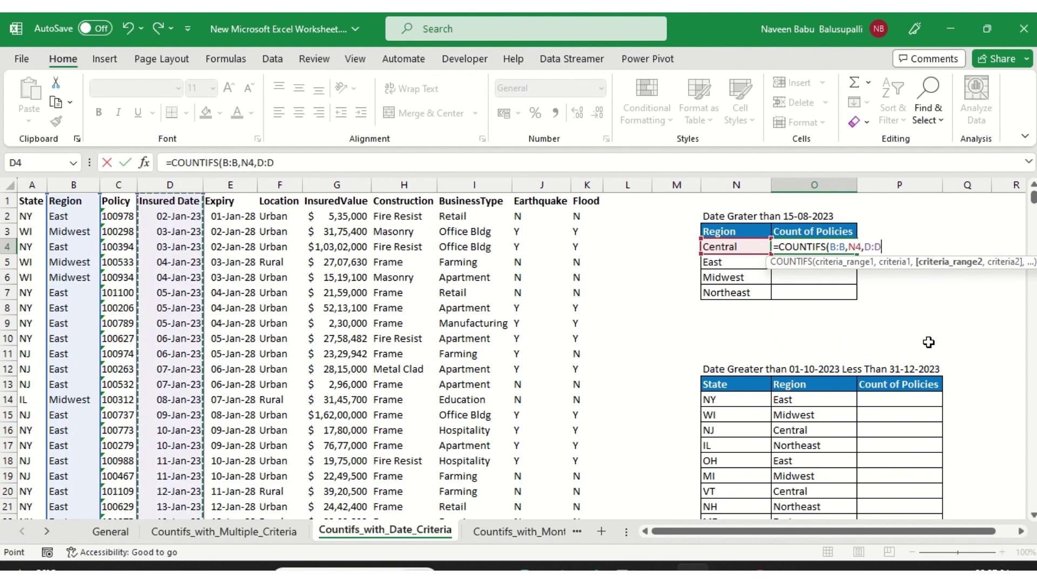
# Set the second criterion to ">15-08-2023" and complete the formula =COUNTIFS(B:B,N4,D:D,">15-08-2023") in O4.
pyautogui.write(',">15')
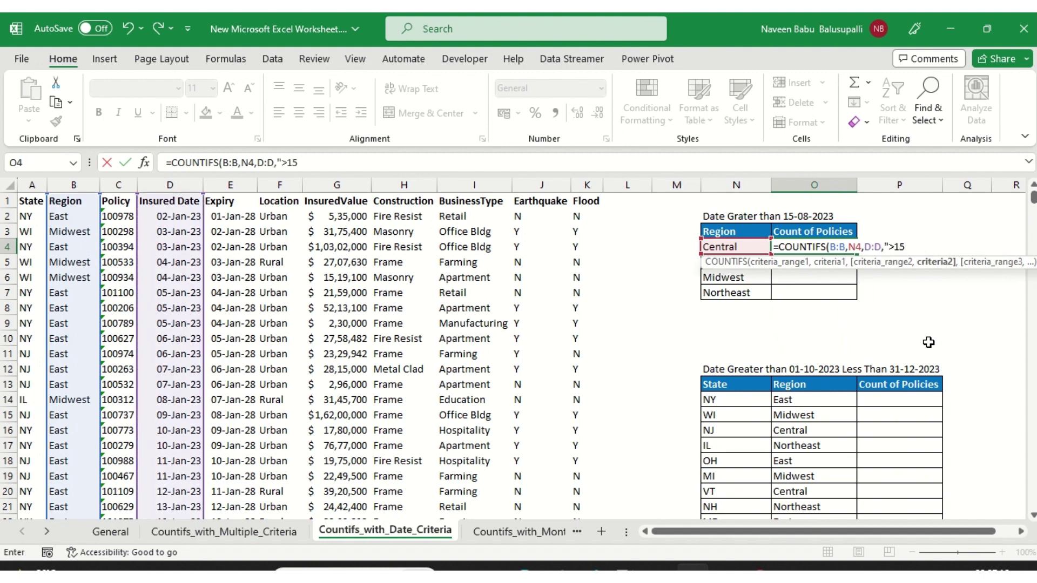
pyautogui.write('-08-2023')
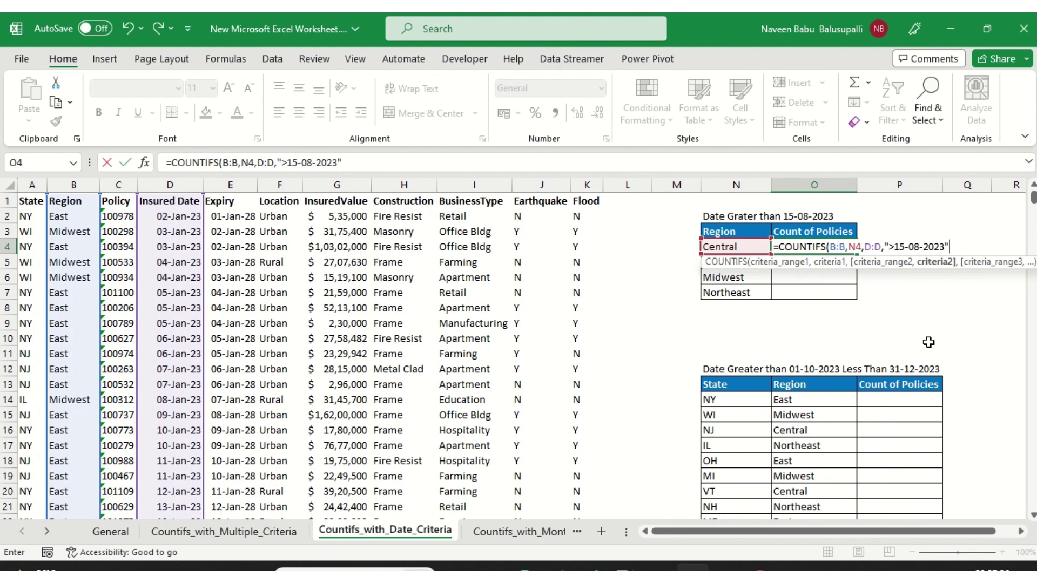
pyautogui.write('")')
pyautogui.press('Return')
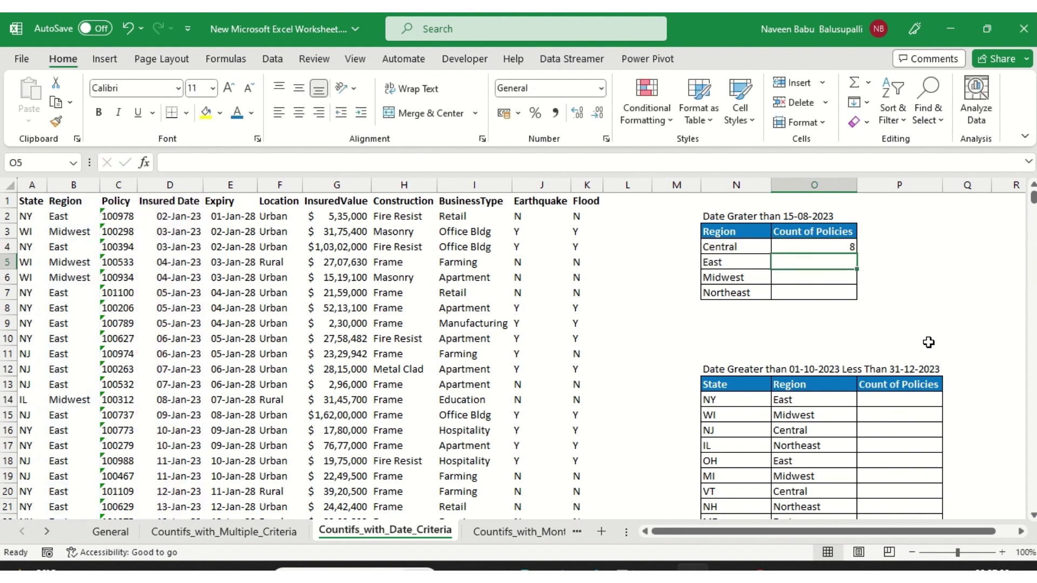
# Fill the date-based COUNTIFS formula from O4 down through O7 for the East, Midwest and Northeast regions.
pyautogui.press('Up')
pyautogui.hotkey('shift', 'Down')
pyautogui.hotkey('shift', 'Down')
pyautogui.hotkey('shift', 'Down')
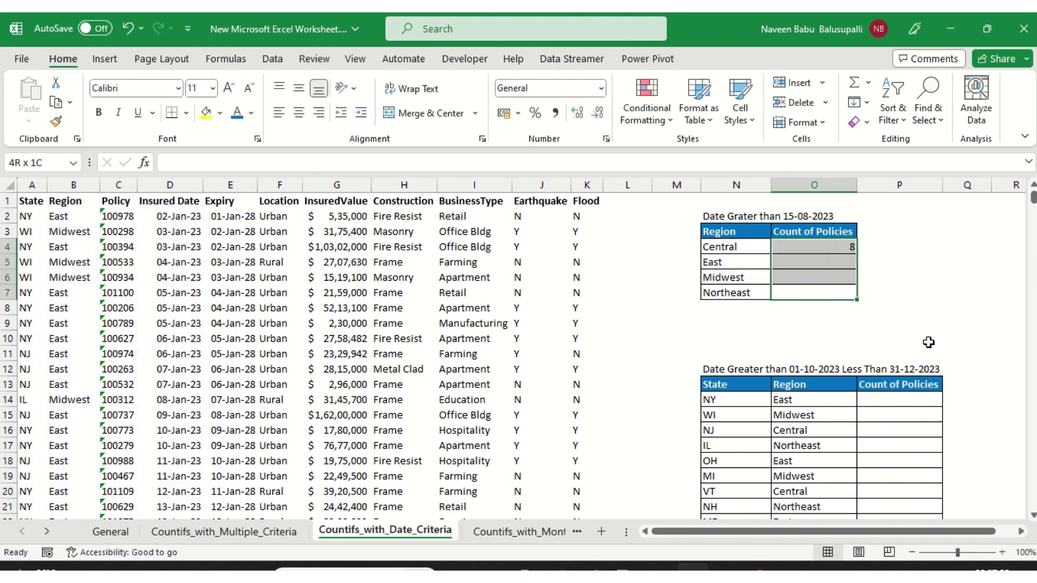
pyautogui.hotkey('ctrl', 'd')
pyautogui.hotkey('shift', 'Up')
pyautogui.hotkey('shift', 'Up')
pyautogui.hotkey('shift', 'Up')
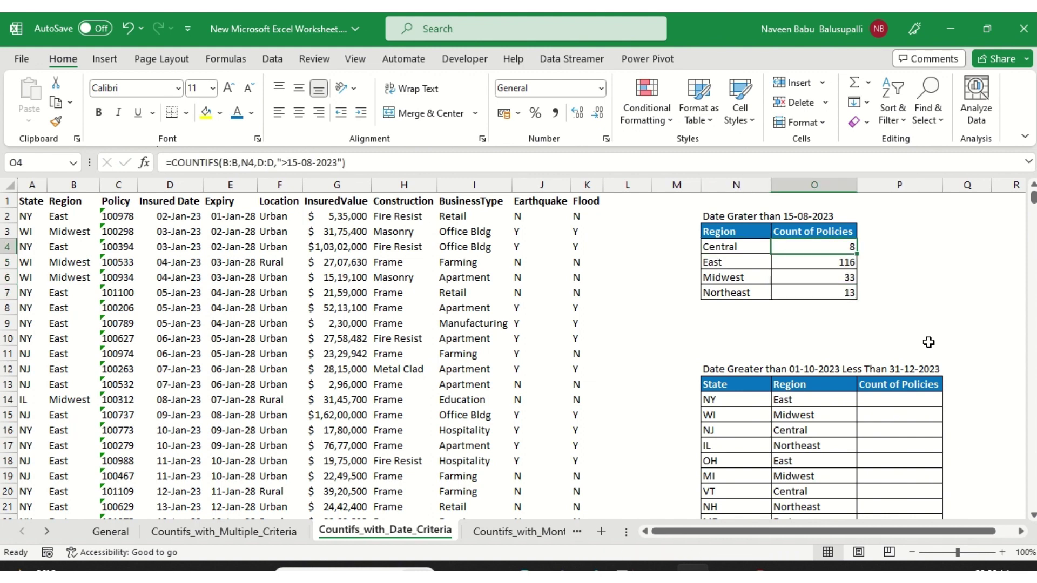
# Turn on filters for the policy data and filter the Region column to show only Central.
pyautogui.press('Home')
pyautogui.hotkey('ctrl', 'shift', 'l')
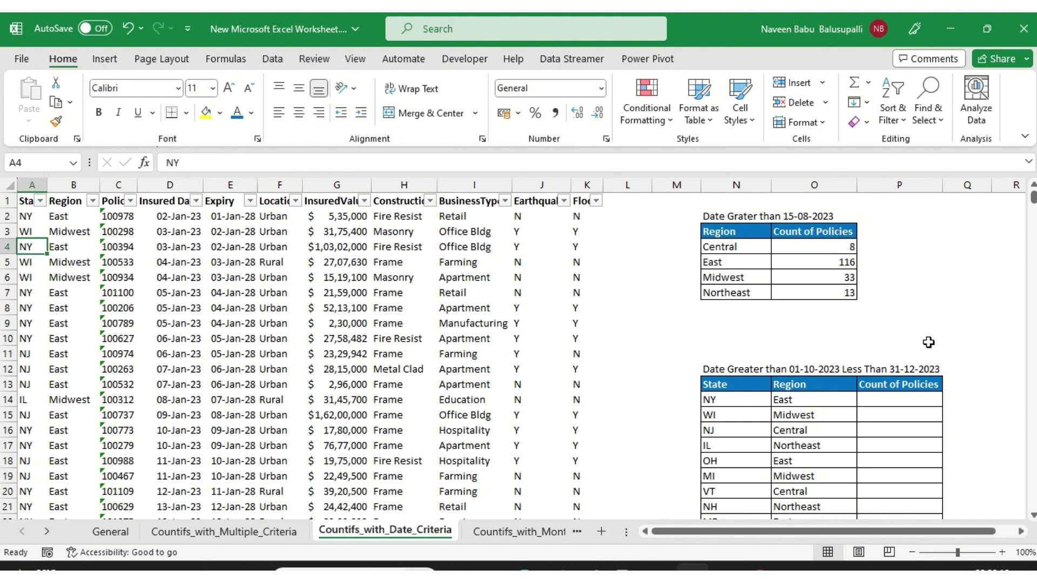
pyautogui.hotkey('ctrl', 'Up')
pyautogui.press('Right')
pyautogui.hotkey('alt', 'Down')
pyautogui.press('Tab')
pyautogui.press('space')
pyautogui.press('Down')
pyautogui.press('space')
pyautogui.press('Return')
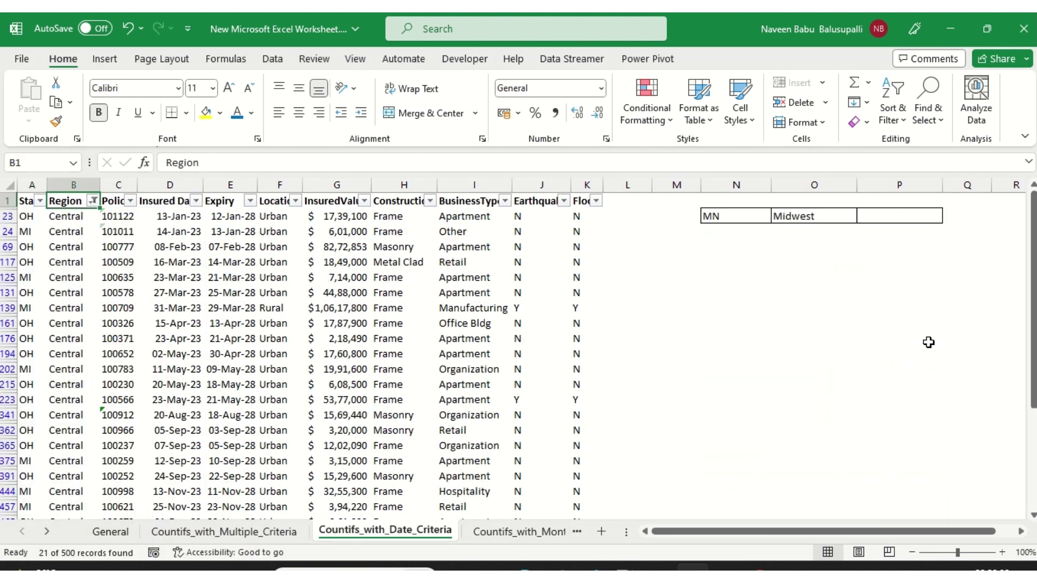
# Filter Insured Date to dates after or equal to 15-08-2023 and select the remaining Policy cells to check their count.
pyautogui.press('Right')
pyautogui.press('Right')
pyautogui.hotkey('alt', 'Down')
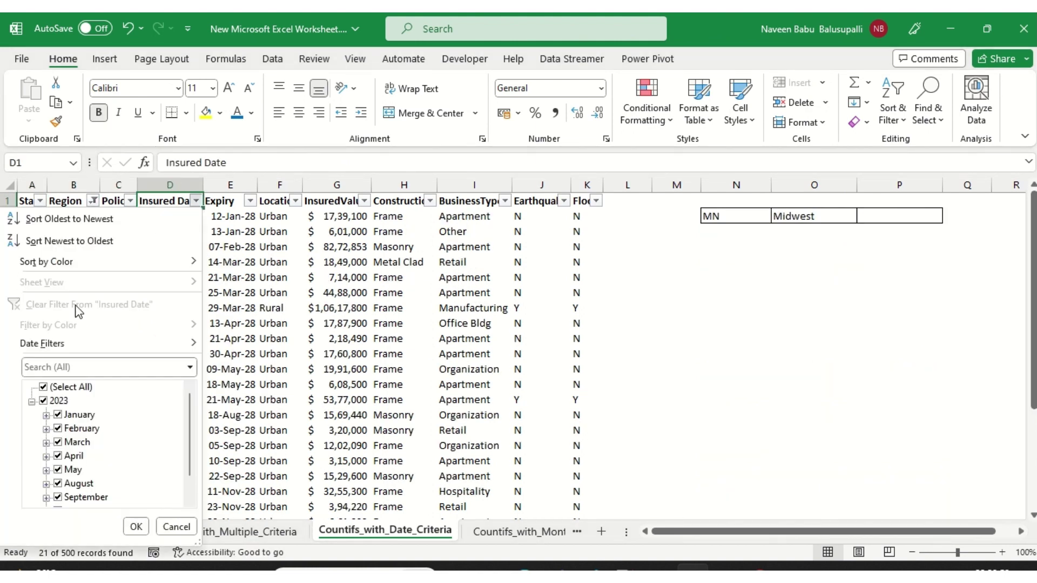
pyautogui.press('f')
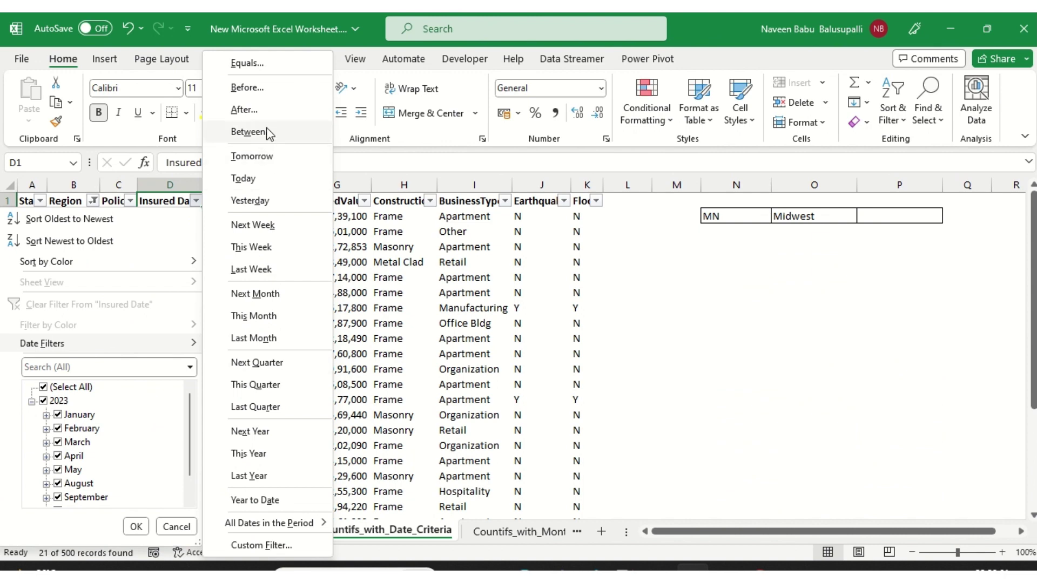
pyautogui.click(246, 109)
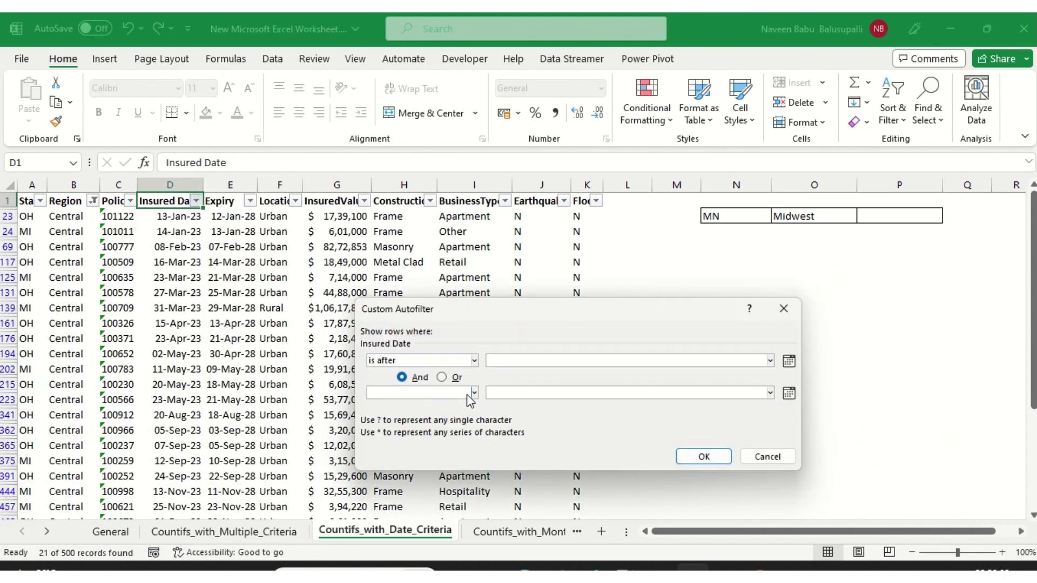
pyautogui.click(474, 360)
pyautogui.click(407, 438)
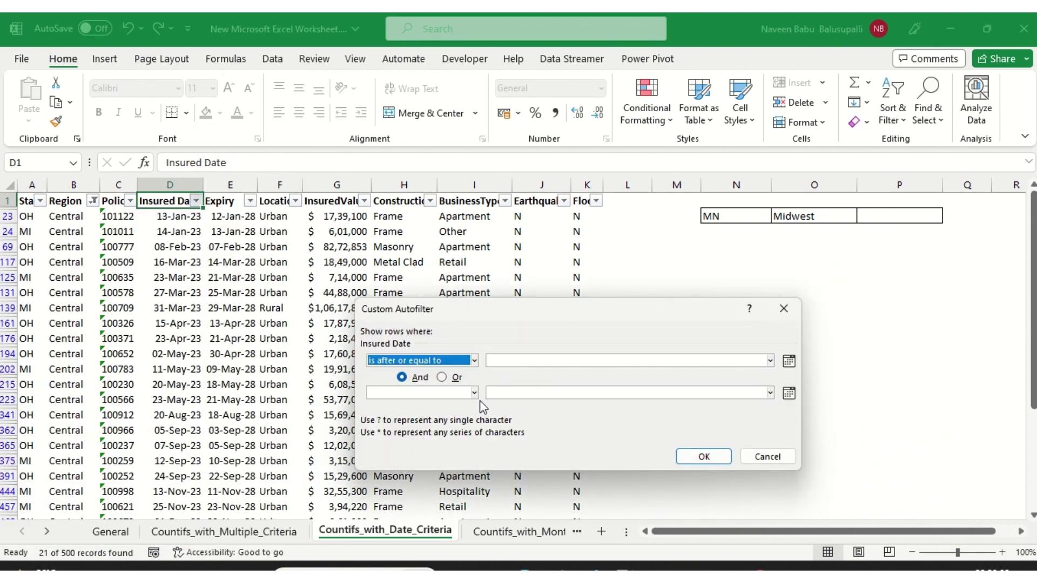
pyautogui.click(588, 361)
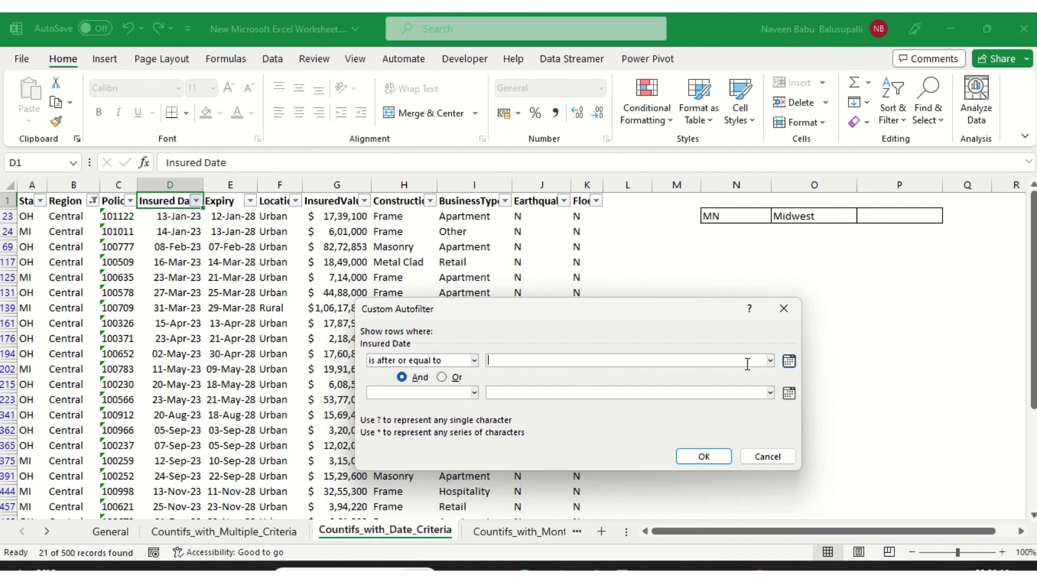
pyautogui.click(788, 361)
pyautogui.click(821, 432)
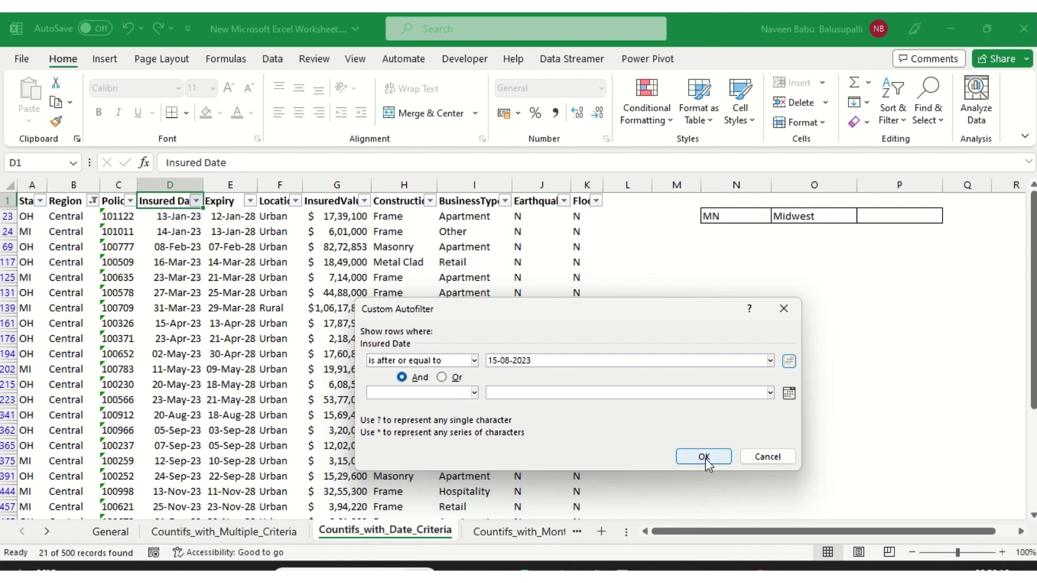
pyautogui.click(703, 457)
pyautogui.moveTo(118, 216); pyautogui.dragTo(118, 323)
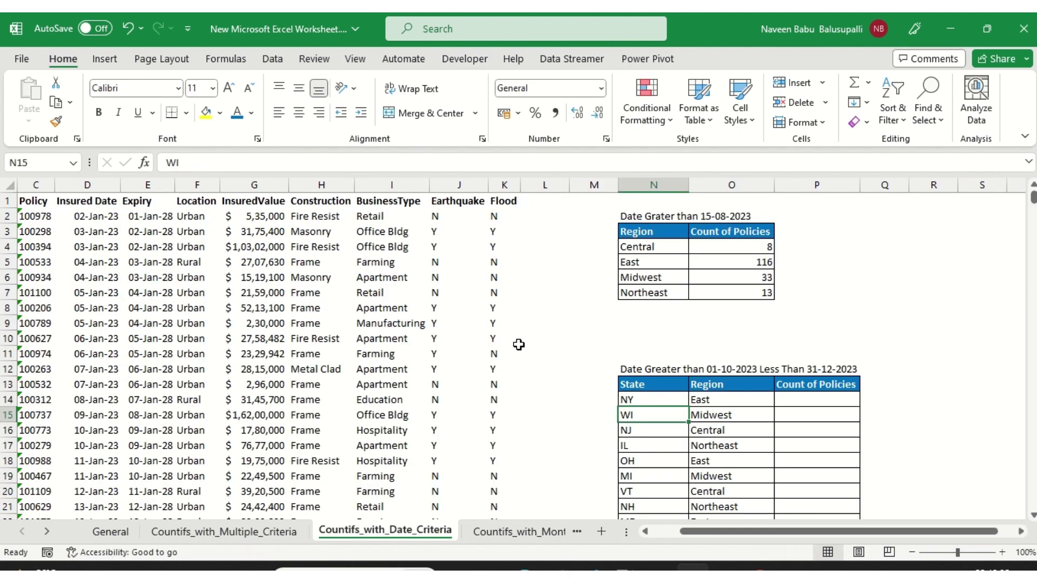
# Start a COUNTIFS formula in P14 with the whole State column, A:A, as the first criteria range.
pyautogui.press('Right')
pyautogui.press('Right')
pyautogui.press('Up')
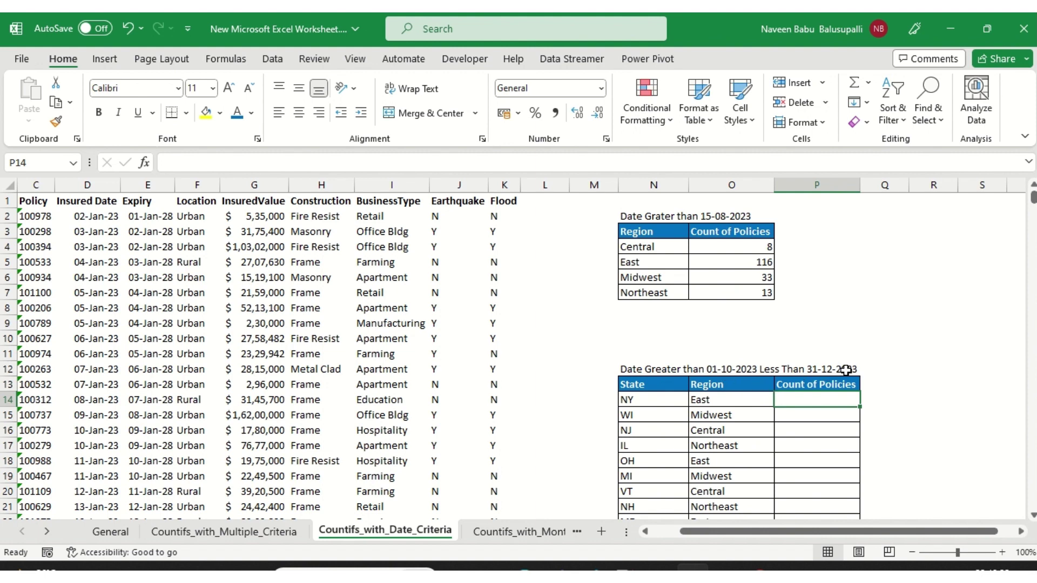
pyautogui.write('=counti')
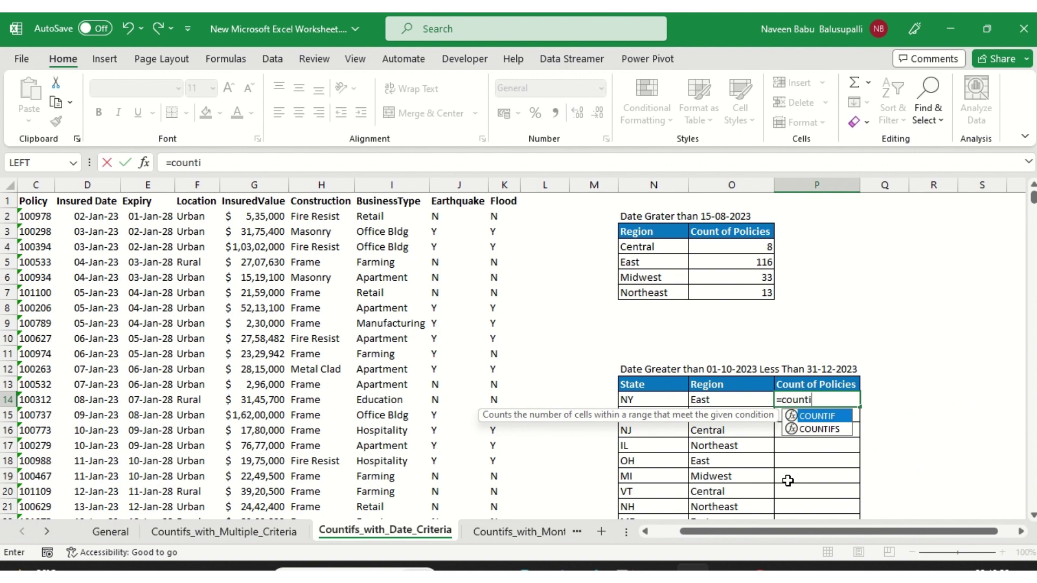
pyautogui.write('fs')
pyautogui.press('Tab')
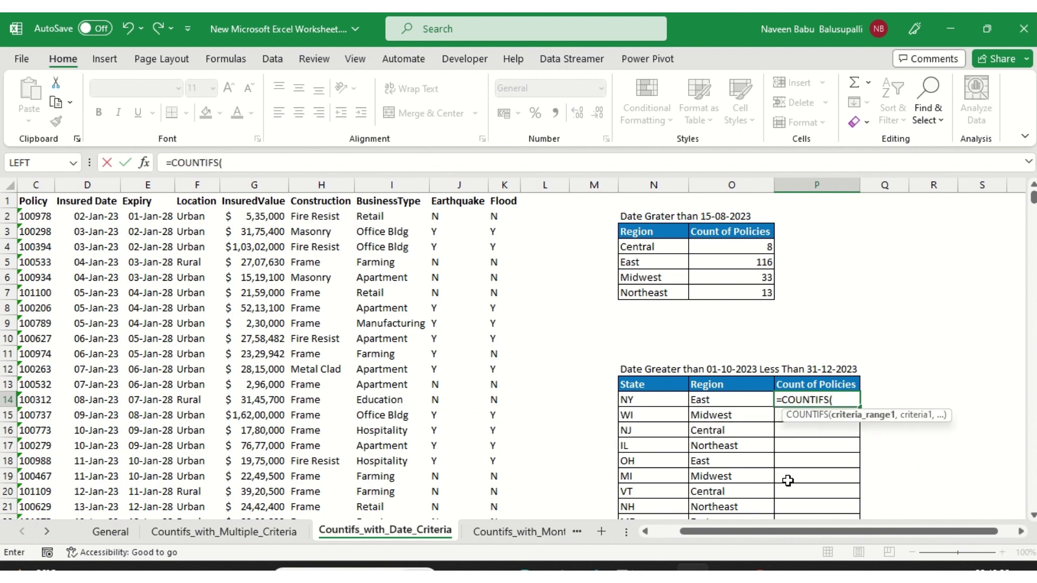
pyautogui.press('Left')
pyautogui.press('Left')
pyautogui.press('Left')
pyautogui.press('Left')
pyautogui.press('Left')
pyautogui.press('Left')
pyautogui.press('Left')
pyautogui.press('Left')
pyautogui.press('Left')
pyautogui.press('Left')
pyautogui.press('Left')
pyautogui.press('Left')
pyautogui.press('Left')
pyautogui.press('Left')
pyautogui.press('Left')
pyautogui.press('Up')
pyautogui.press('Up')
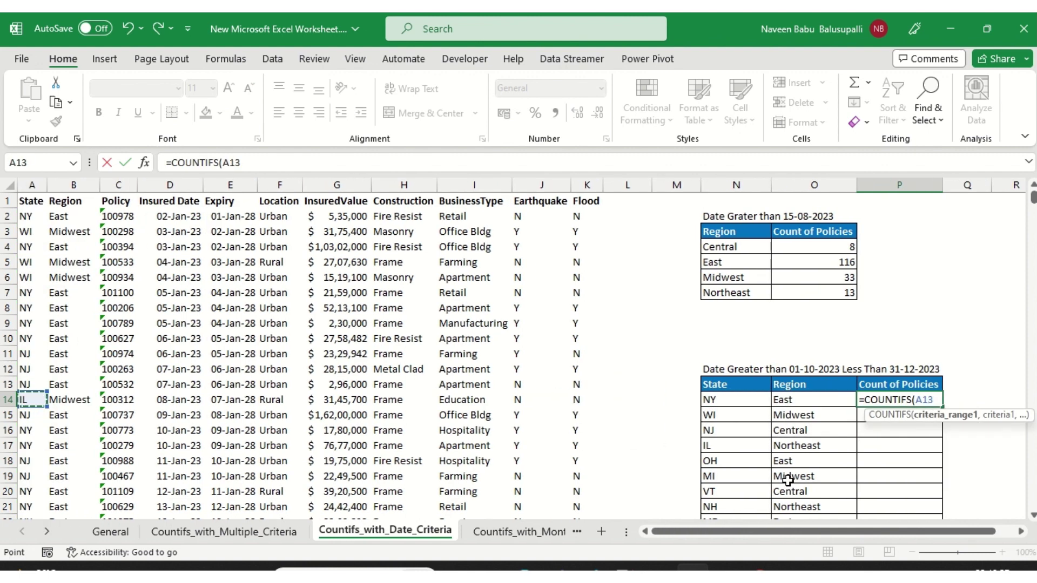
pyautogui.press('Up')
pyautogui.hotkey('ctrl', 'space')
# Add the NY state cell N14 as the first criterion of the COUNTIFS formula in P14.
pyautogui.write(',')
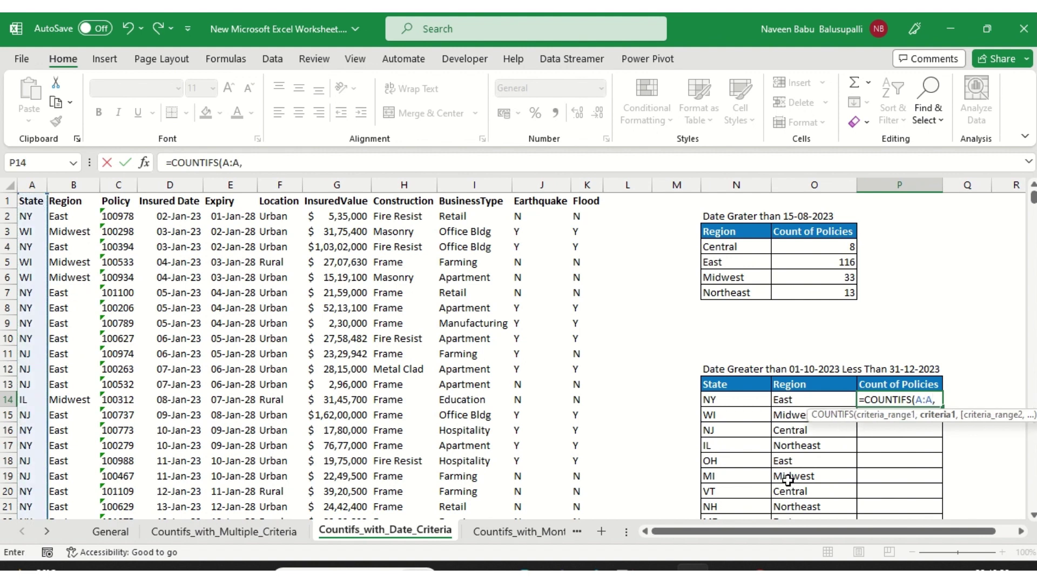
pyautogui.press('Left')
pyautogui.press('Left')
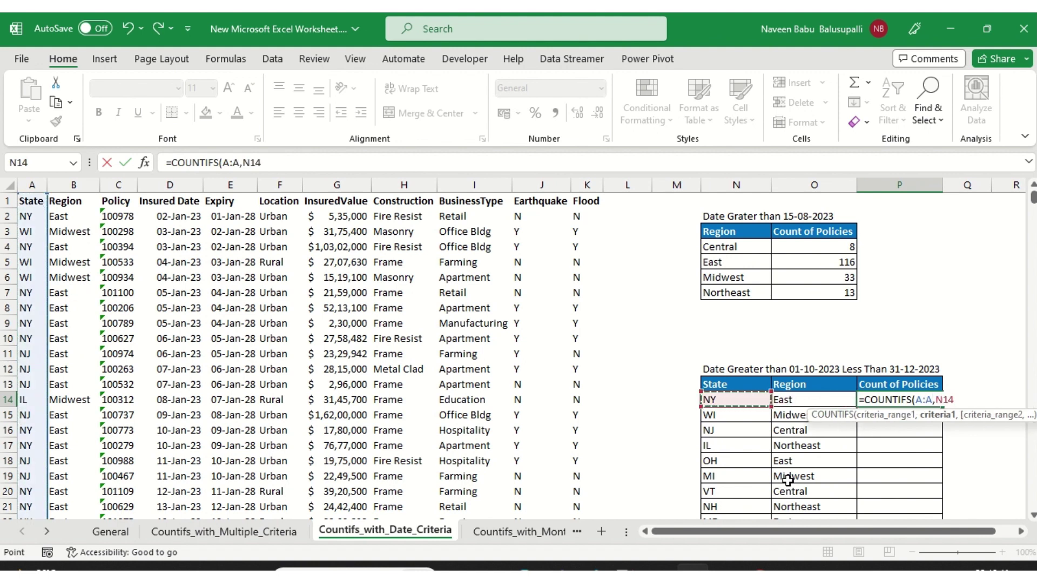
# Add the whole Region column, B:B, as the second criteria range with O14 as its criterion.
pyautogui.write(',')
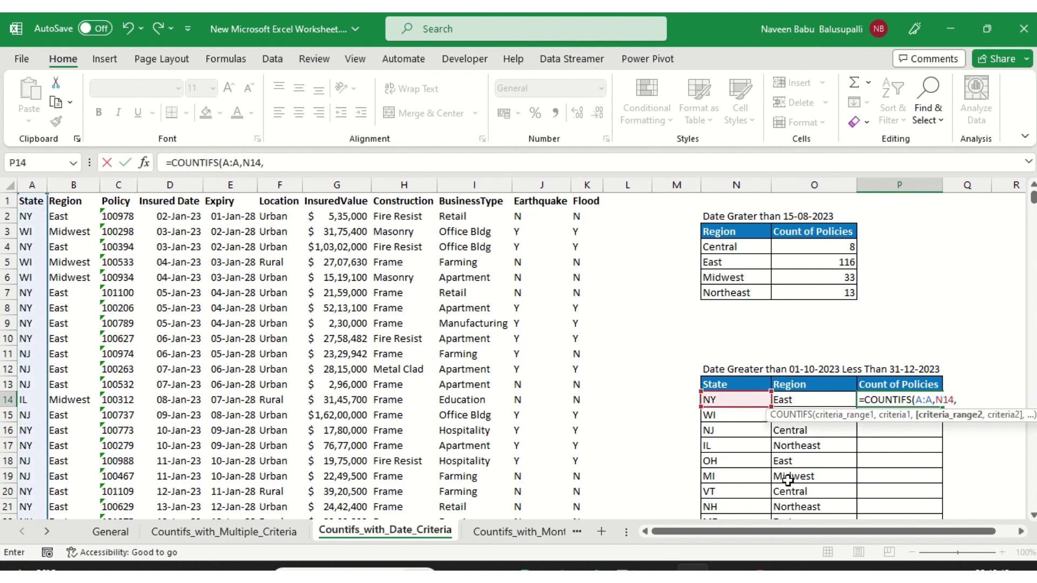
pyautogui.press('Left')
pyautogui.press('Left')
pyautogui.press('Left')
pyautogui.press('Left')
pyautogui.press('Left')
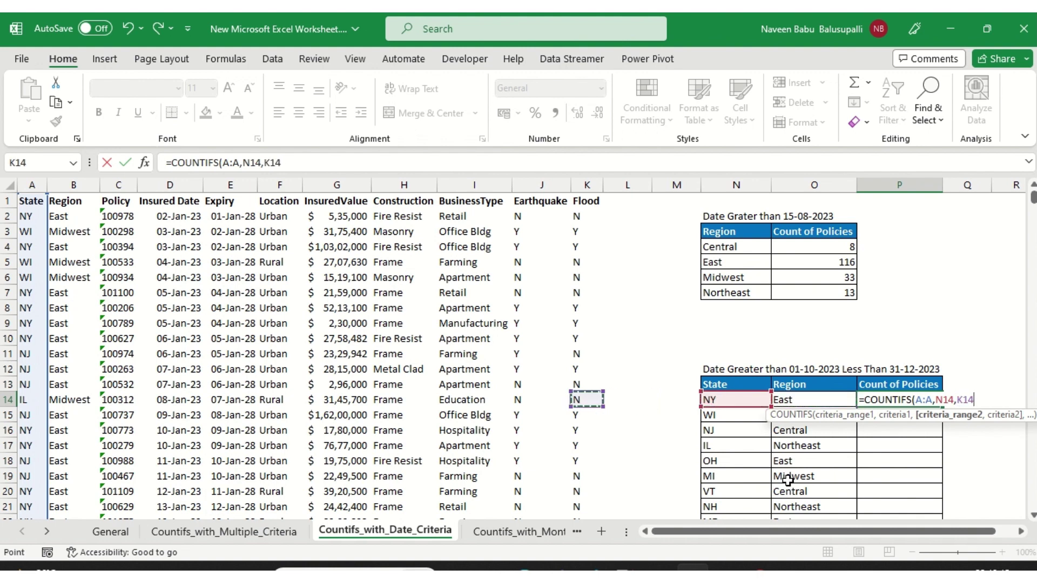
pyautogui.hotkey('ctrl', 'Left')
pyautogui.press('Right')
pyautogui.hotkey('ctrl', 'space')
pyautogui.write(',')
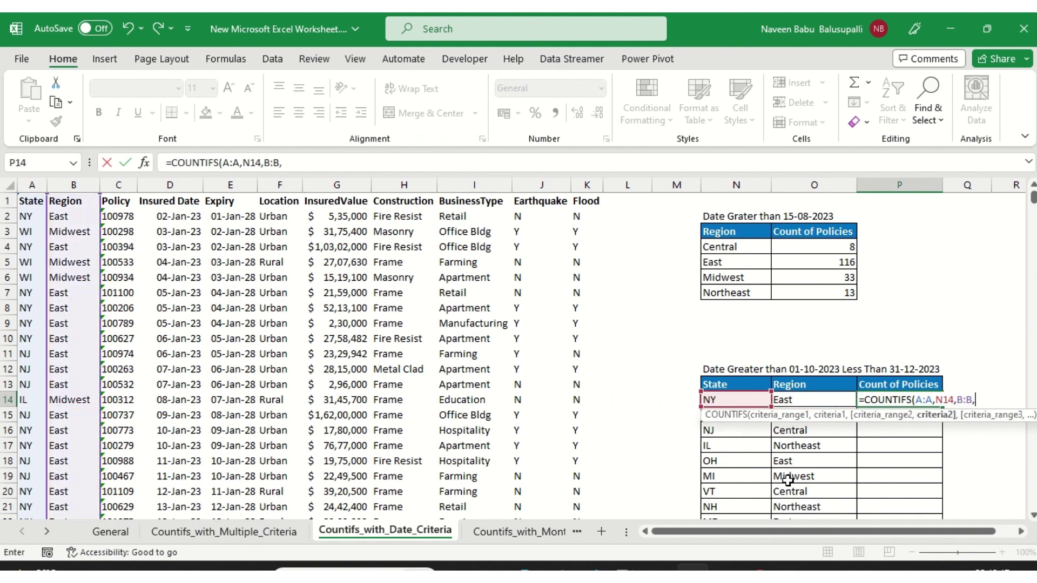
pyautogui.press('Left')
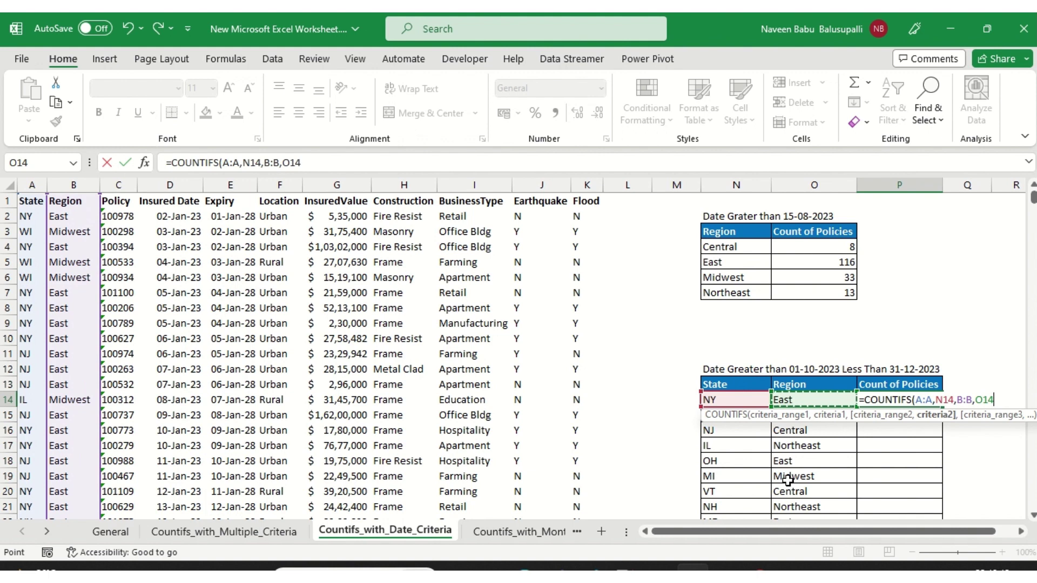
# Add the whole Insured Date column, D:D, as the third criteria range with the criterion ">=01-10-2023".
pyautogui.write(',')
pyautogui.press('Left')
pyautogui.press('Left')
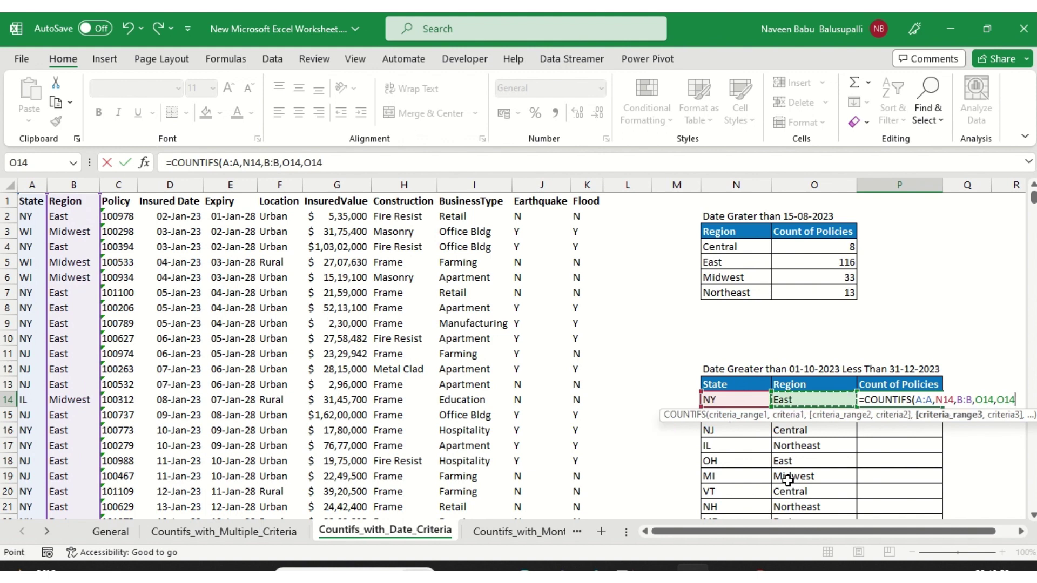
pyautogui.hotkey('ctrl', 'Left')
pyautogui.hotkey('ctrl', 'Left')
pyautogui.press('Right')
pyautogui.press('Right')
pyautogui.press('Right')
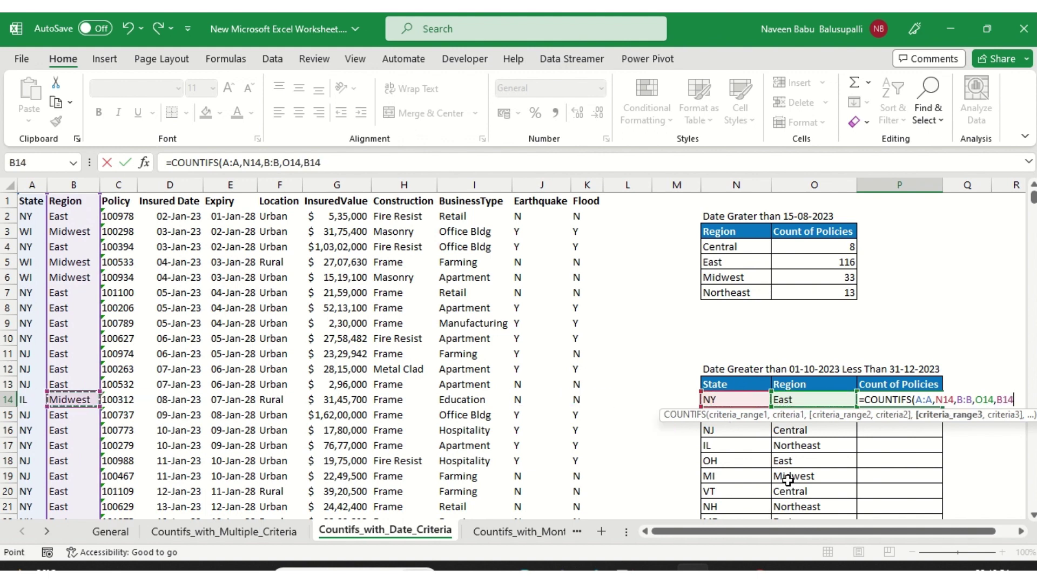
pyautogui.hotkey('ctrl', 'space')
pyautogui.write(',')
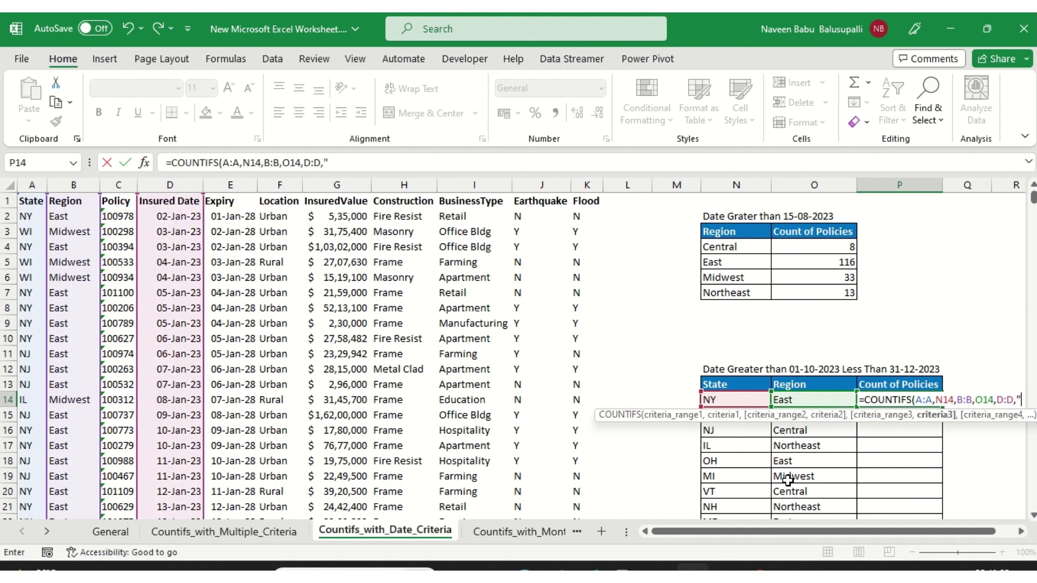
pyautogui.write('">=')
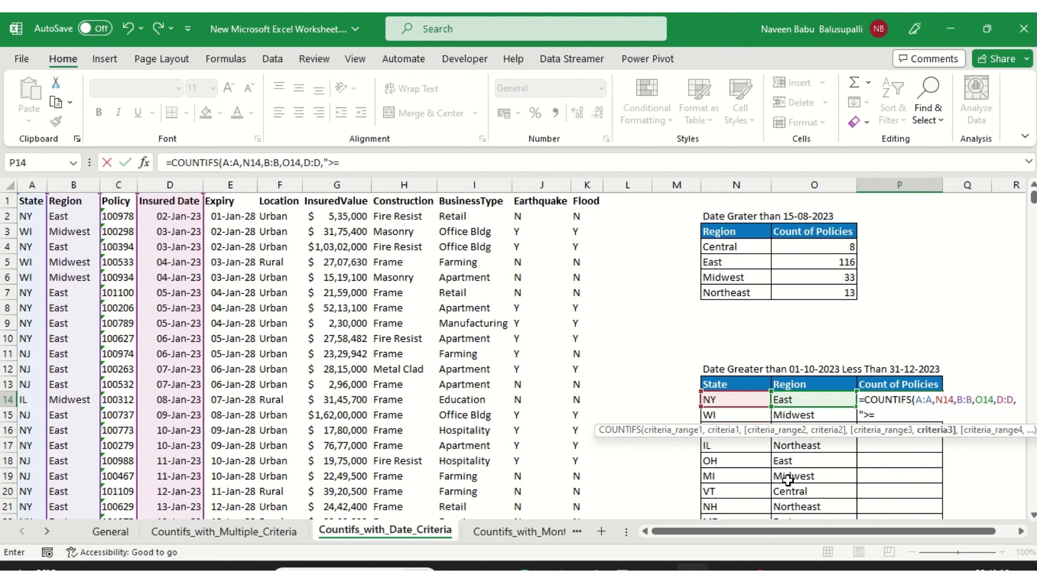
pyautogui.write('01-10-2023"')
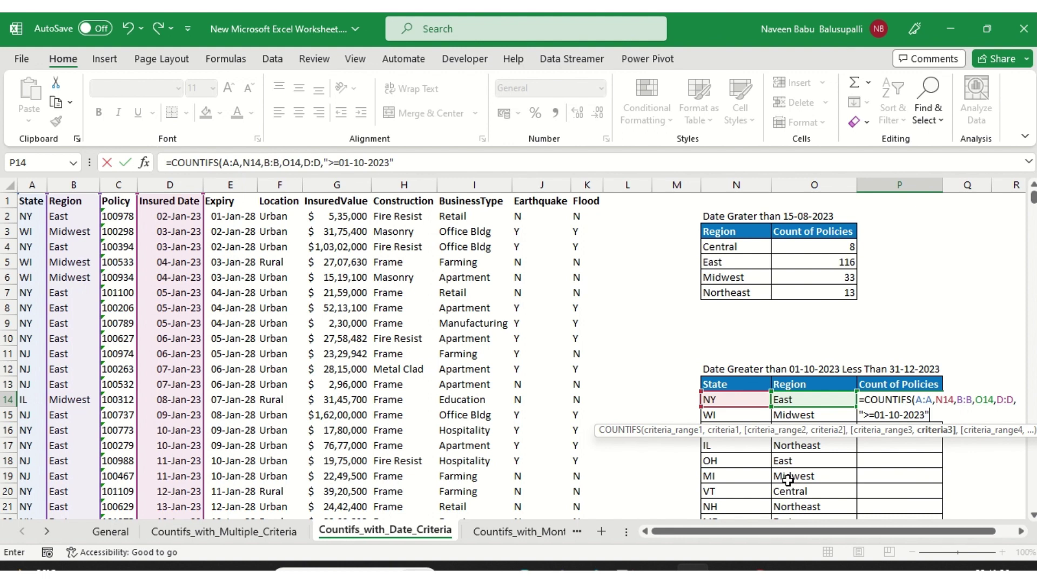
# Add Insured Date column D:D again with the criterion "<=31-12-2023", and complete the COUNTIFS formula in P14.
pyautogui.write(',')
pyautogui.press('Left')
pyautogui.press('Left')
pyautogui.press('Left')
pyautogui.press('Left')
pyautogui.press('Left')
pyautogui.press('Left')
pyautogui.press('Left')
pyautogui.press('Left')
pyautogui.press('Left')
pyautogui.press('Left')
pyautogui.press('Left')
pyautogui.press('Left')
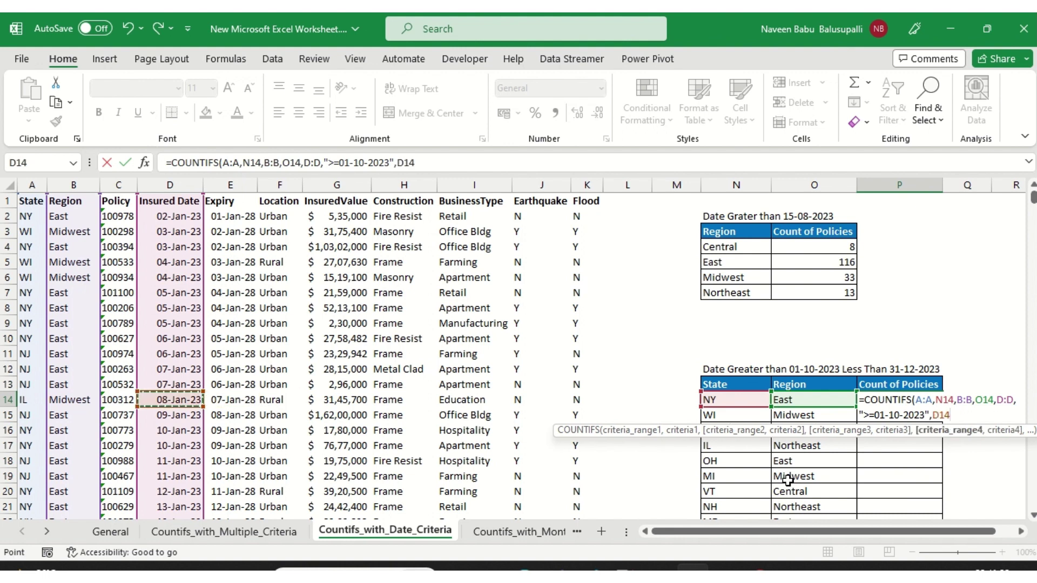
pyautogui.hotkey('ctrl', 'space')
pyautogui.write(',')
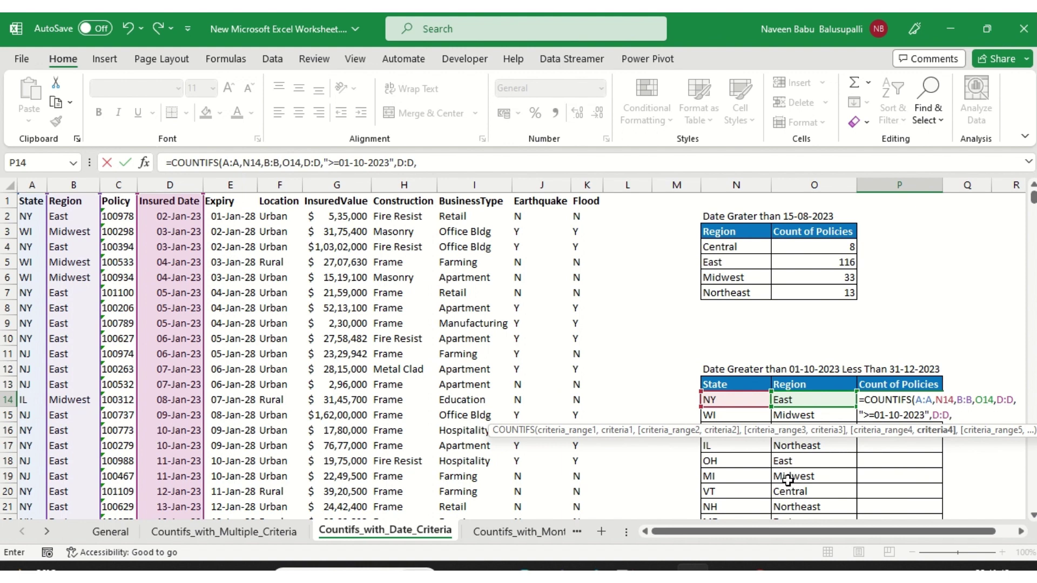
pyautogui.write('"<=31-12-2023"')
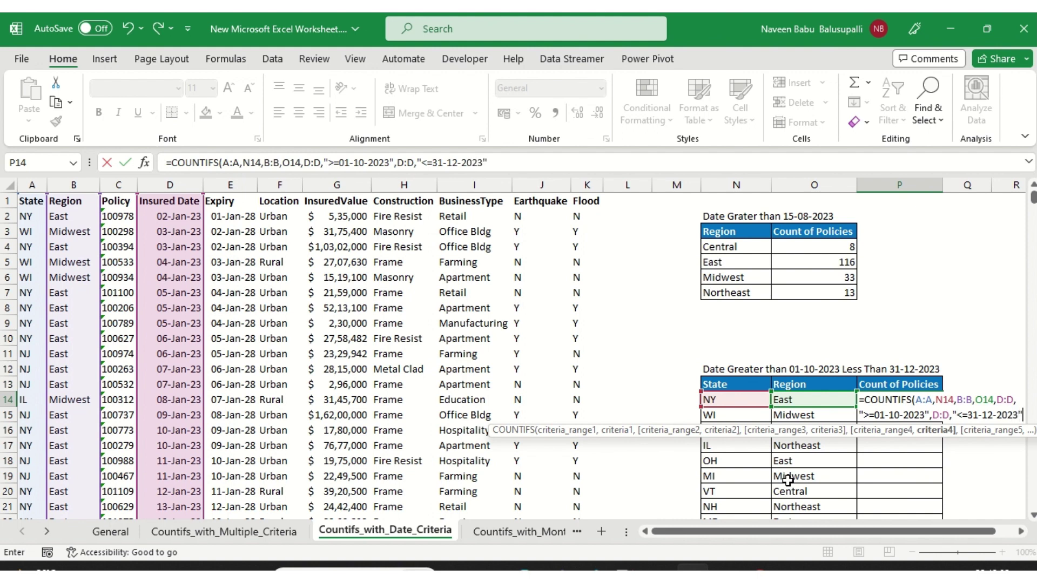
pyautogui.write(')')
pyautogui.press('Return')
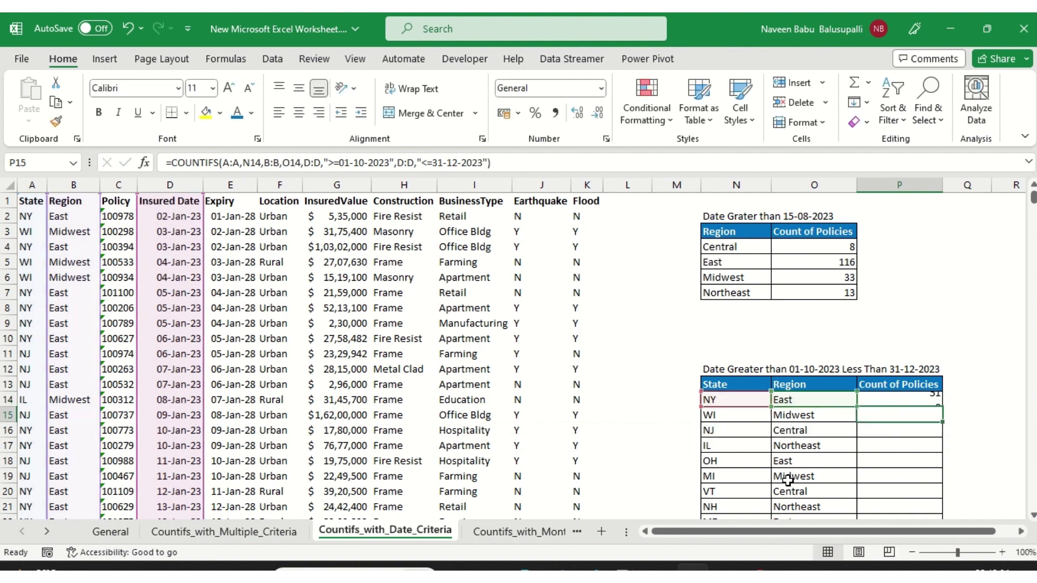
# Fill the COUNTIFS formula from P14 down through P23 for the remaining State and Region rows.
pyautogui.press('Up')
pyautogui.press('Down')
pyautogui.press('Up')
pyautogui.press('Left')
pyautogui.hotkey('ctrl', 'Down')
pyautogui.press('Right')
pyautogui.hotkey('ctrl', 'shift', 'Up')
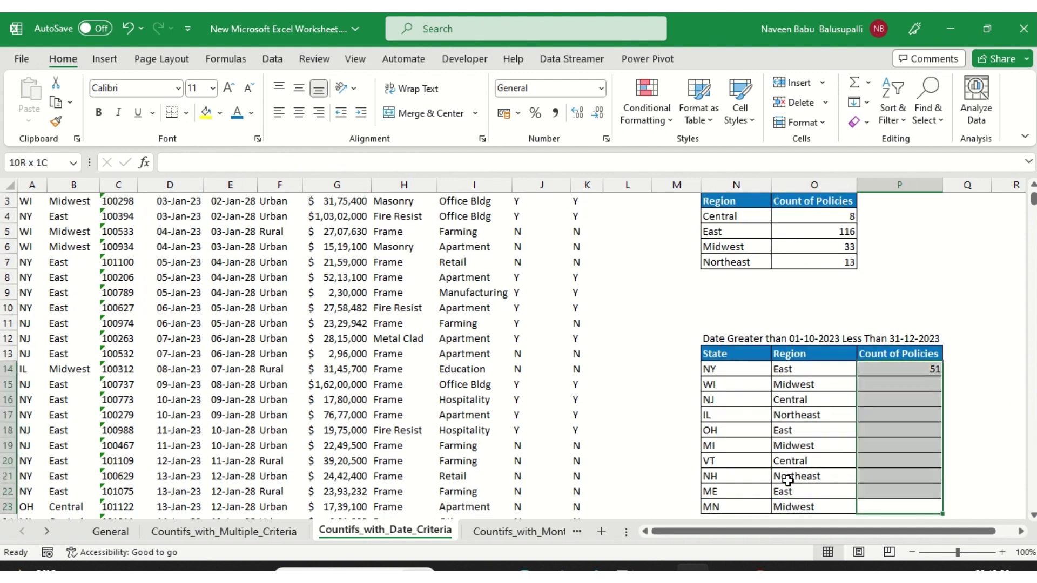
pyautogui.hotkey('ctrl', 'd')
pyautogui.hotkey('ctrl', 'Up')
pyautogui.press('Down')
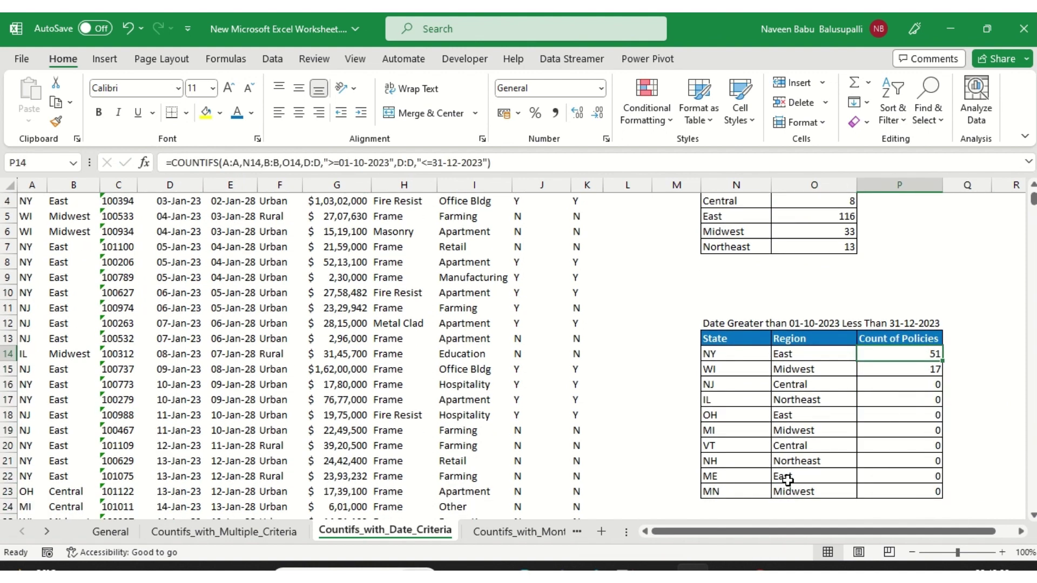
pyautogui.press('Left')
pyautogui.press('Left')
pyautogui.press('Up')
pyautogui.press('Down')
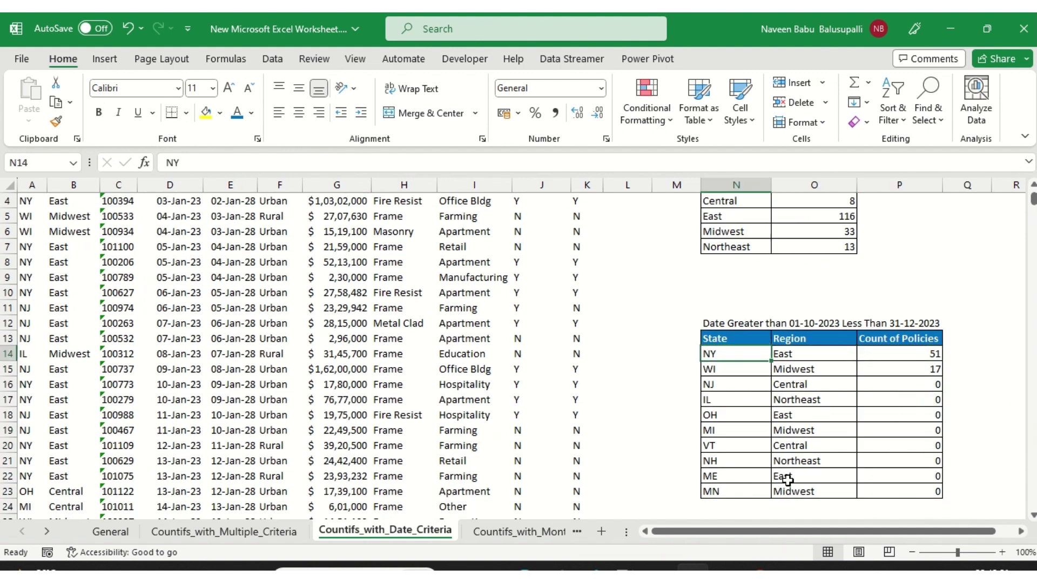
pyautogui.press('Right')
pyautogui.press('Up')
pyautogui.press('Down')
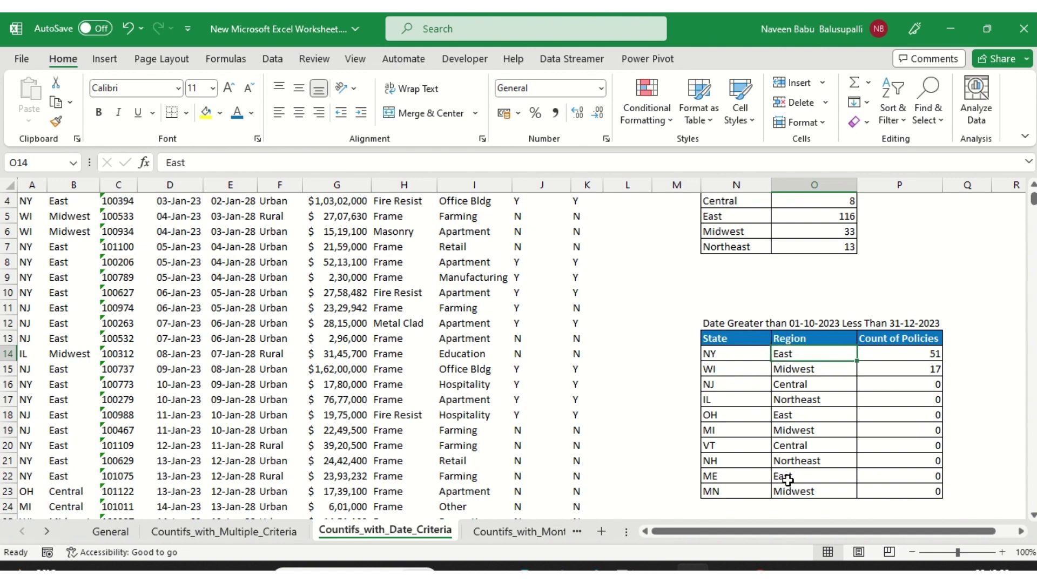
# Turn on filters for the policy data and filter the State column to show only NY.
pyautogui.hotkey('ctrl', 'Left')
pyautogui.hotkey('ctrl', 'Left')
pyautogui.hotkey('ctrl', 'Home')
pyautogui.hotkey('ctrl', 'shift', 'l')
pyautogui.hotkey('alt', 'Down')
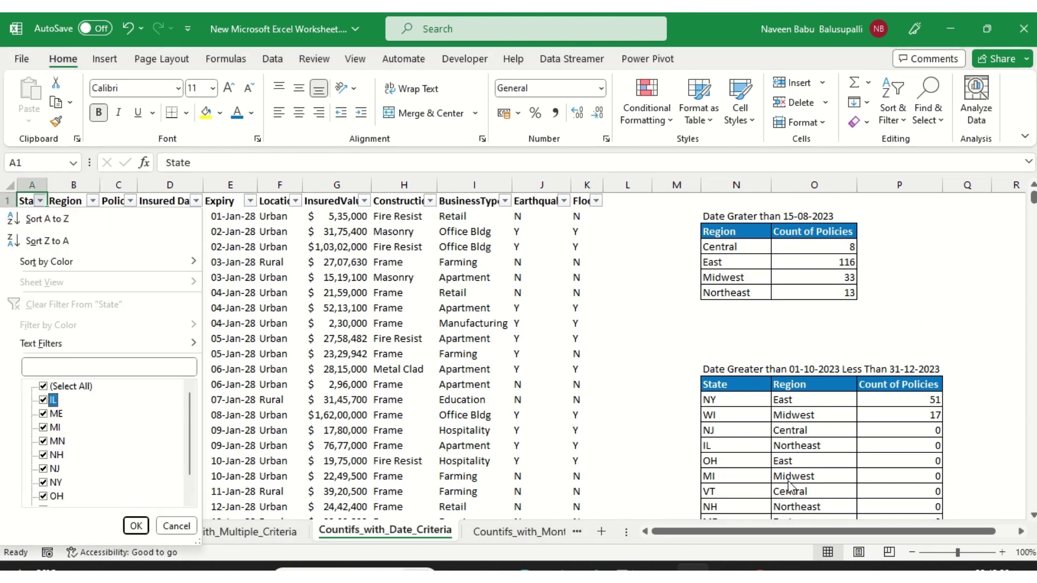
pyautogui.press('Up')
pyautogui.press('space')
pyautogui.press('Down')
pyautogui.press('Down')
pyautogui.press('Down')
pyautogui.press('Down')
pyautogui.press('Down')
pyautogui.press('Down')
pyautogui.press('Down')
pyautogui.press('space')
pyautogui.press('Return')
# Check which regions the Region filter offers for the NY policies, leaving that filter unapplied.
pyautogui.press('Right')
pyautogui.hotkey('alt', 'Down')
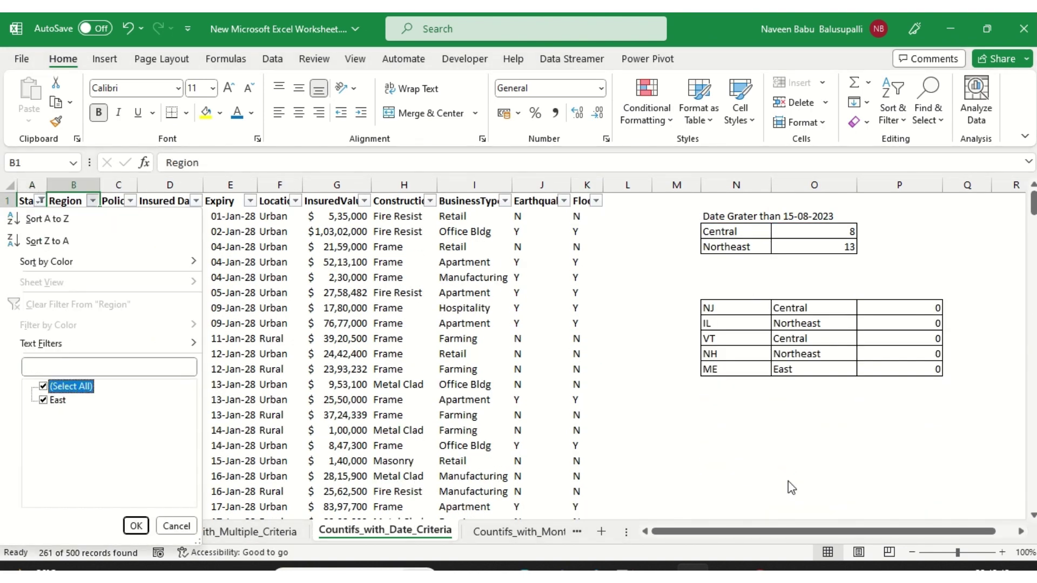
pyautogui.press('Escape')
# Filter Insured Date to dates after or equal to 01-10-2023 and before or equal to 31-12-2023.
pyautogui.press('Right')
pyautogui.press('Right')
pyautogui.hotkey('alt', 'Down')
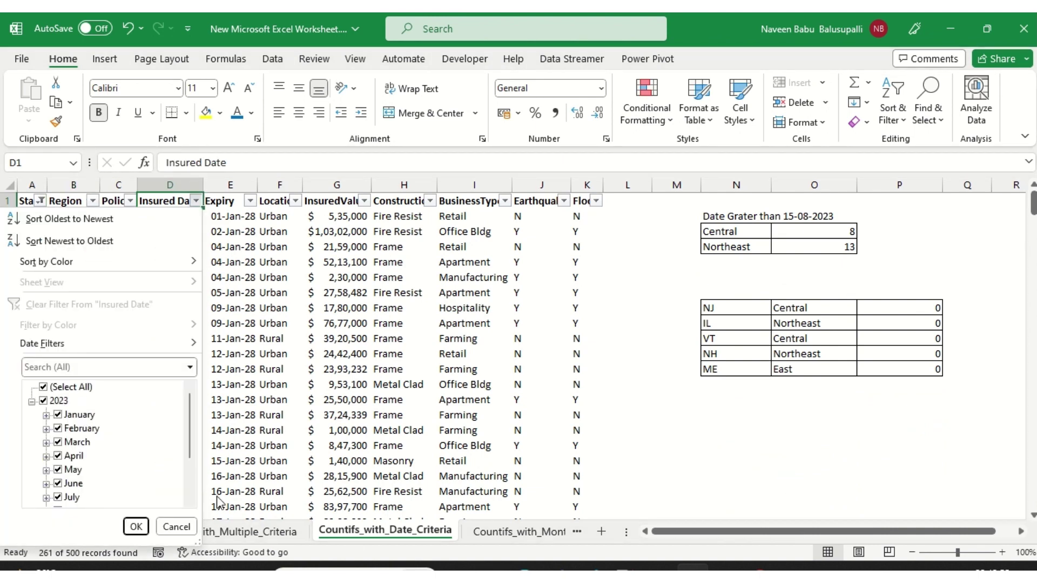
pyautogui.press('f')
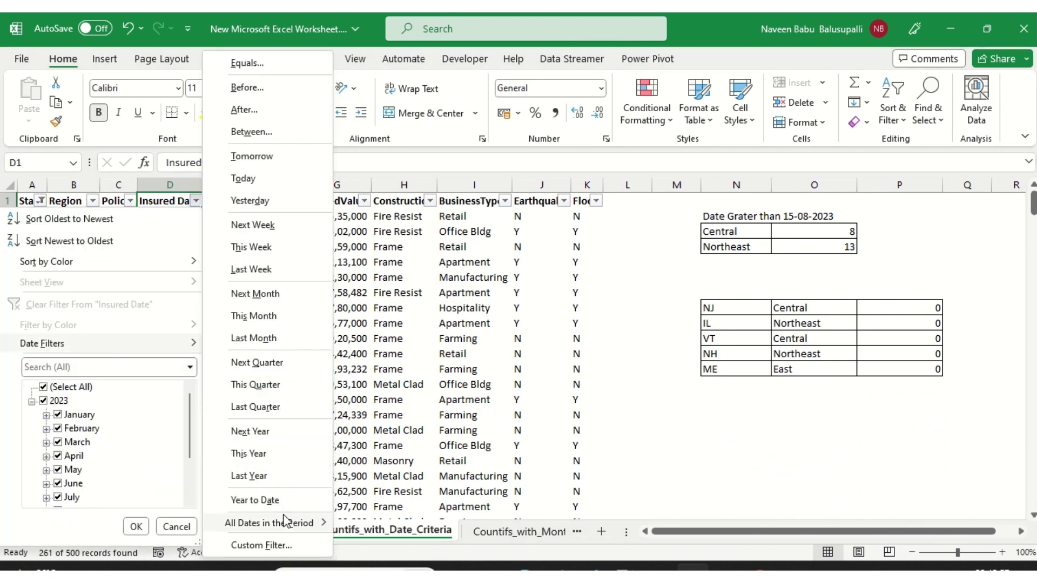
pyautogui.click(266, 132)
pyautogui.click(789, 361)
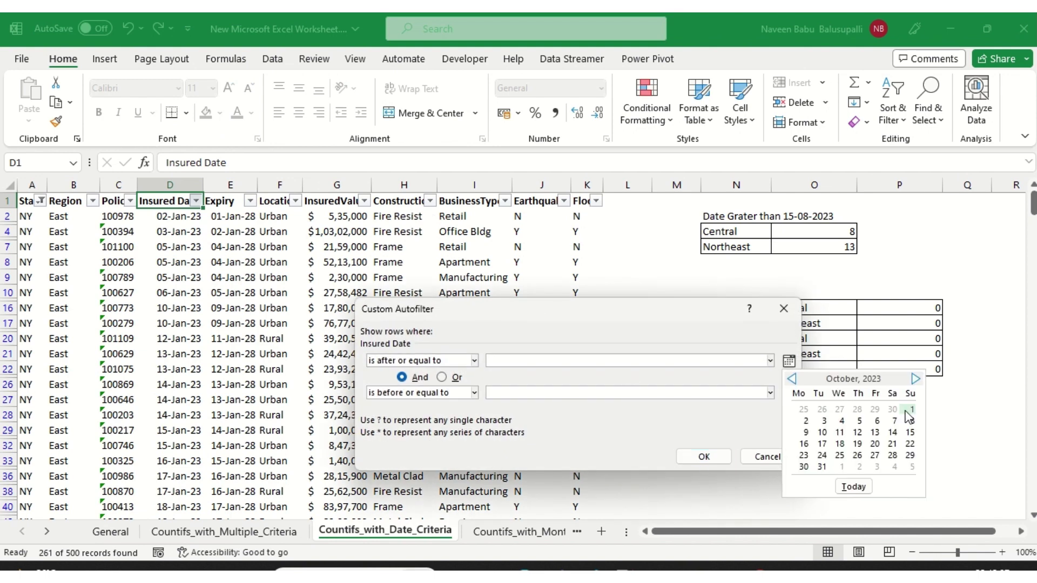
pyautogui.click(907, 410)
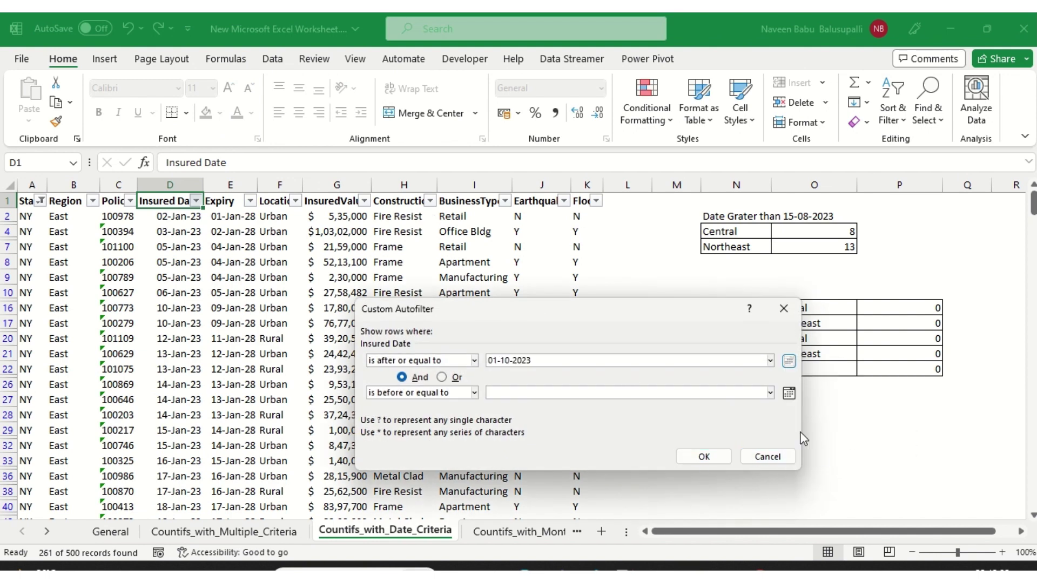
pyautogui.click(789, 393)
pyautogui.click(916, 411)
pyautogui.click(916, 411)
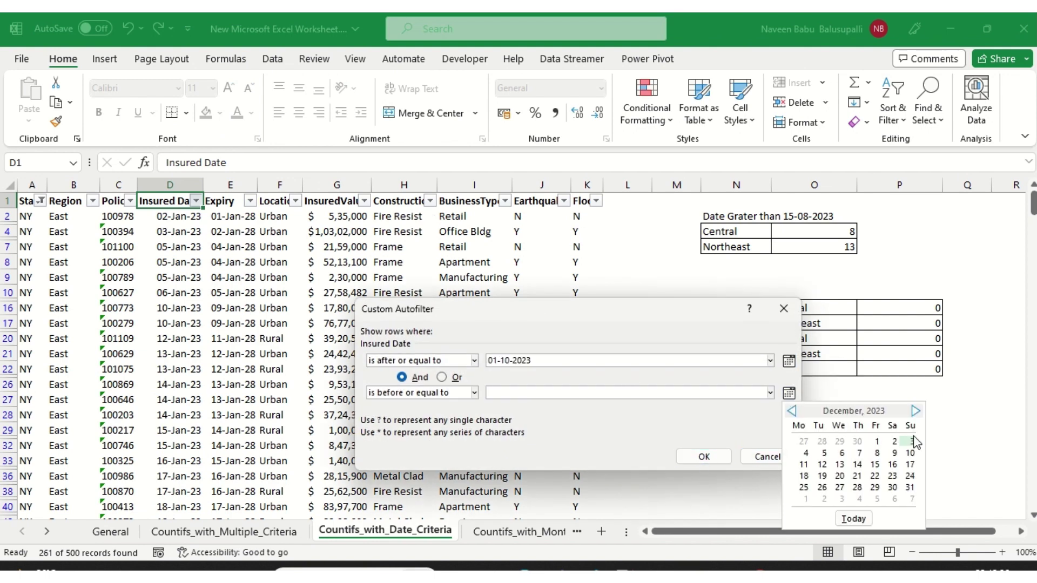
pyautogui.click(911, 489)
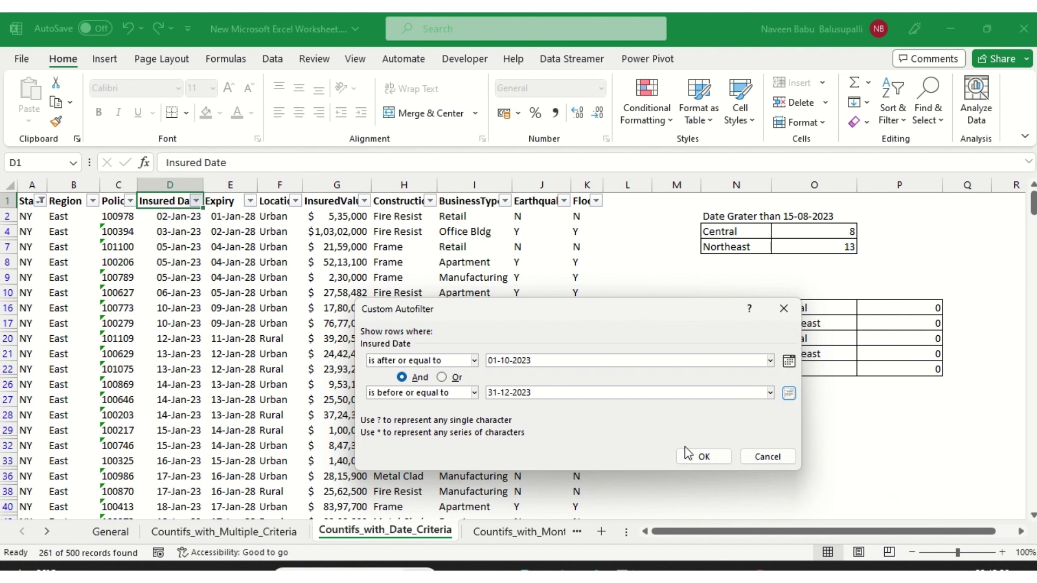
pyautogui.click(704, 458)
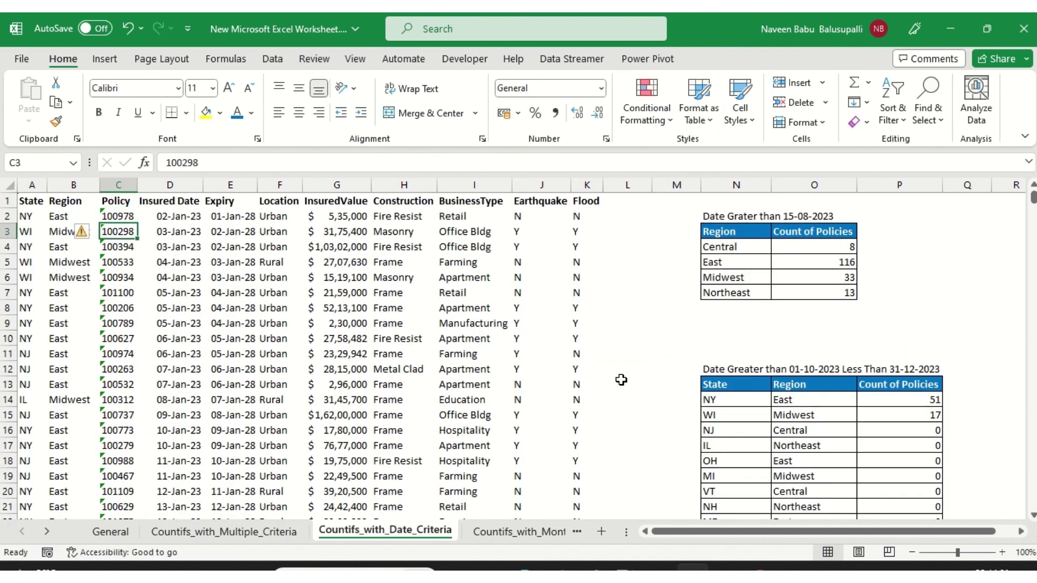
pyautogui.press('Right')
pyautogui.click(620, 377)
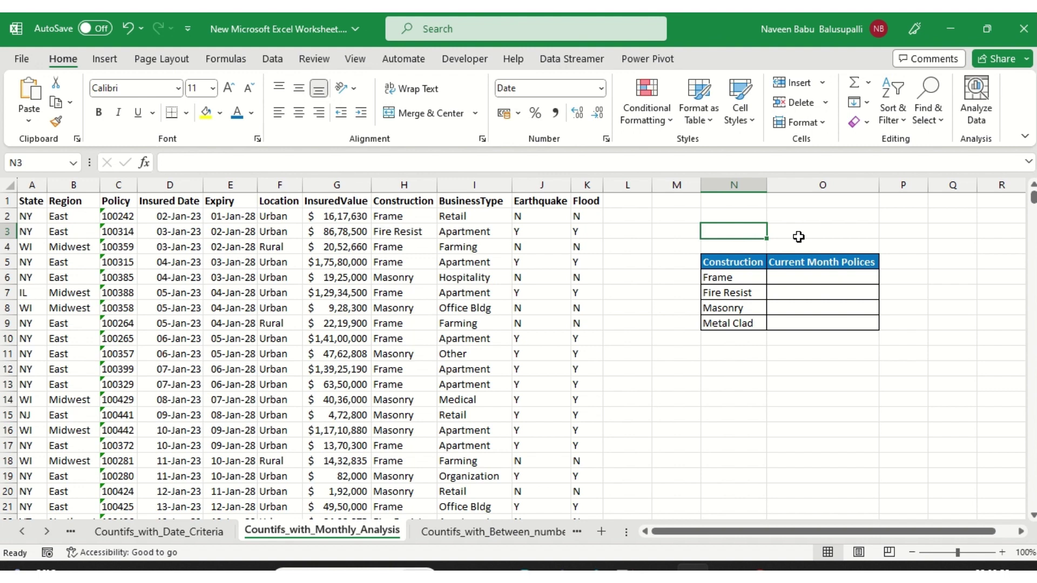
# Enter =TODAY()-DAY(TODAY()) in N2, above the Construction table, to get the previous month's last day.
pyautogui.press('Up')
pyautogui.write('=tod')
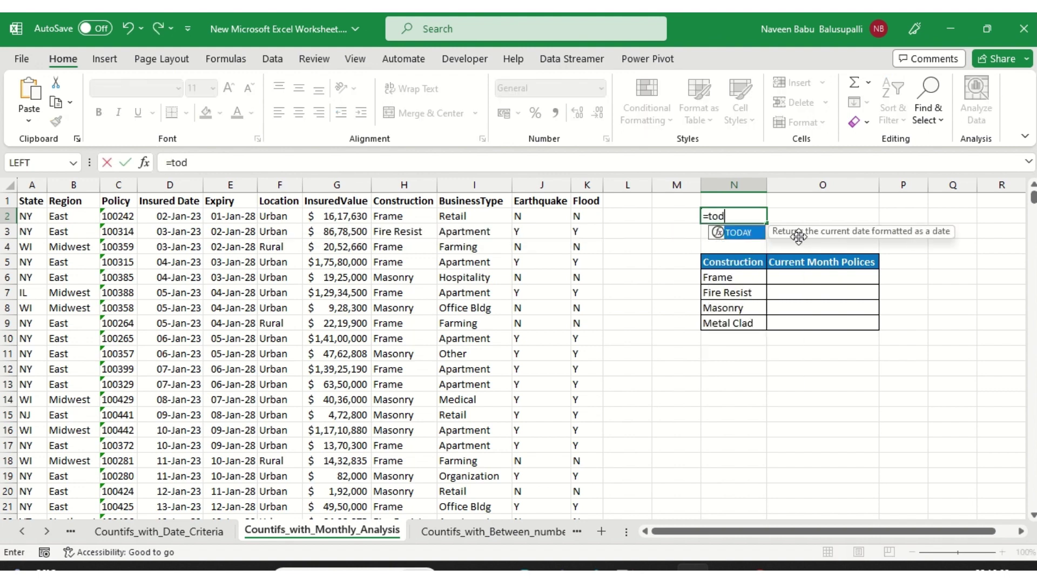
pyautogui.press('Tab')
pyautogui.write(')-day')
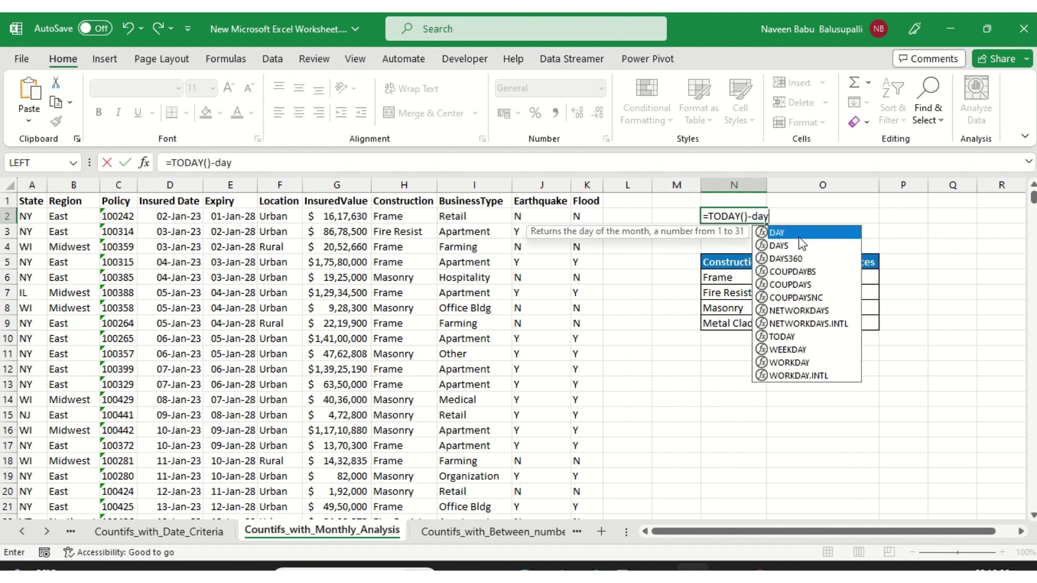
pyautogui.doubleClick(798, 234)
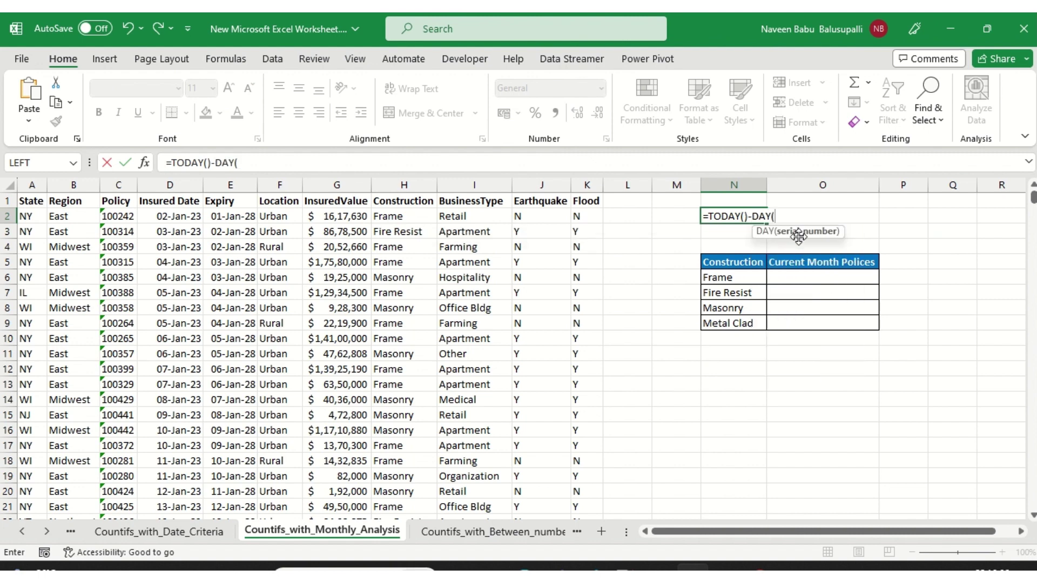
pyautogui.write('to')
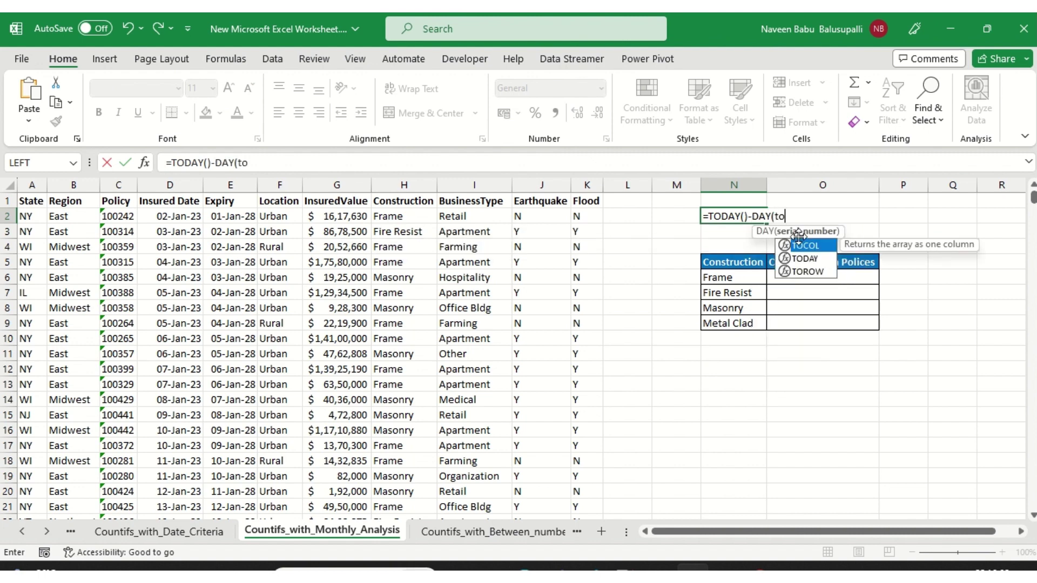
pyautogui.press('Down')
pyautogui.press('Tab')
pyautogui.write(')')
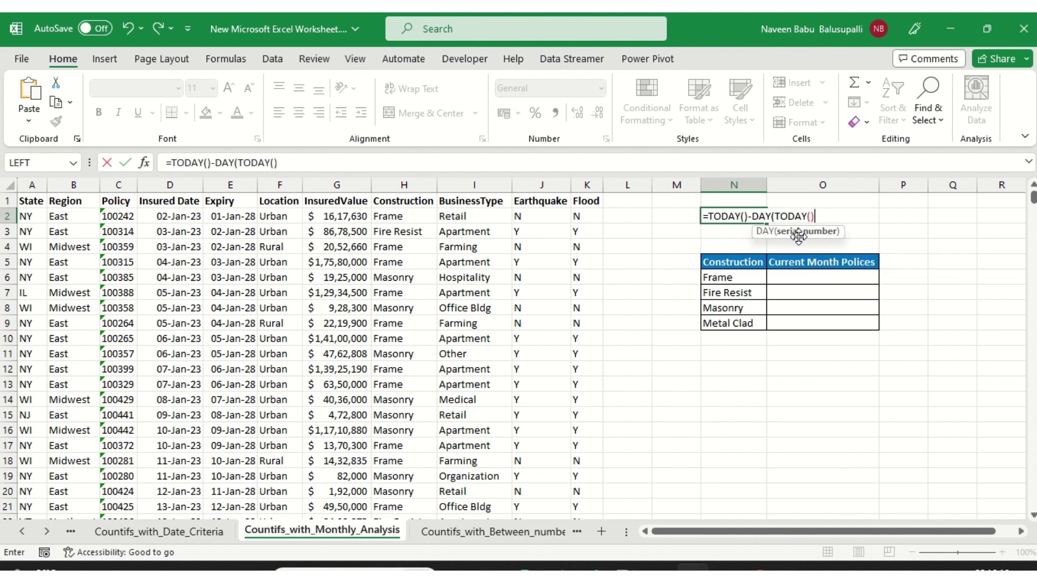
pyautogui.write(')')
pyautogui.hotkey('ctrl', 'Return')
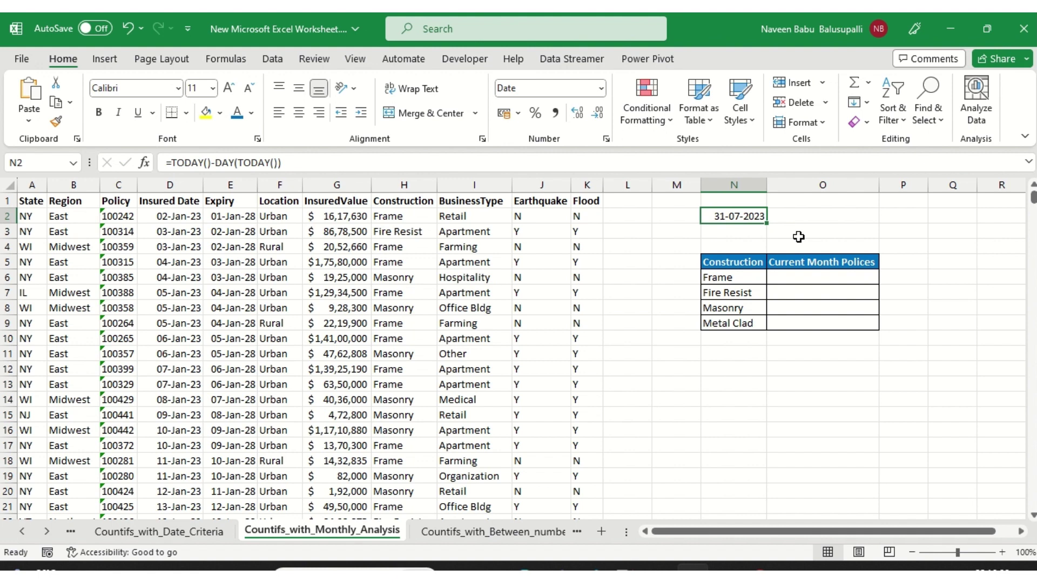
# Extend the formula in N2 to =TODAY()-DAY(TODAY())+1 so it returns the current month's first day.
pyautogui.press('F2')
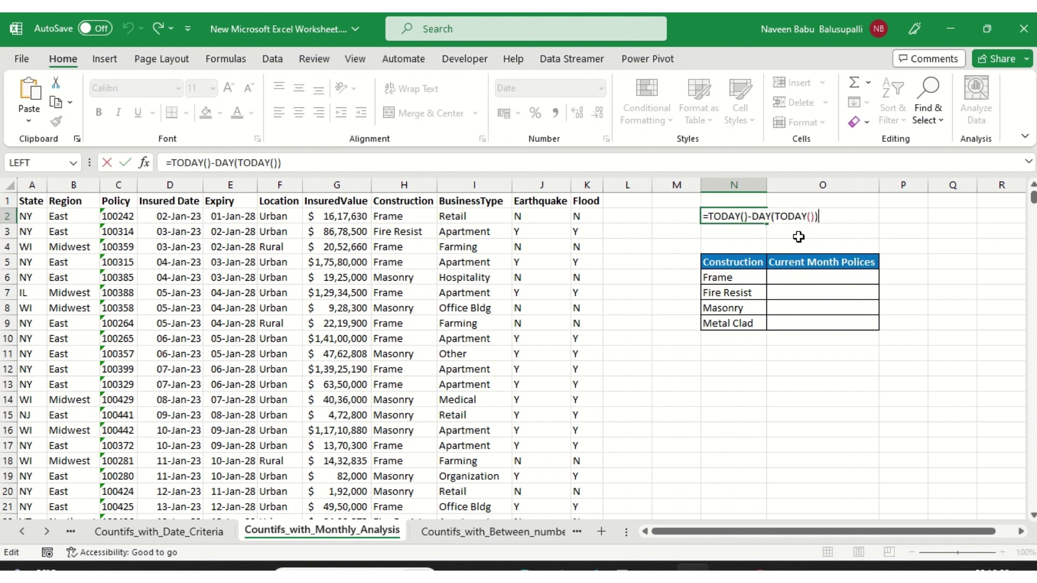
pyautogui.write('+1')
pyautogui.hotkey('ctrl', 'Return')
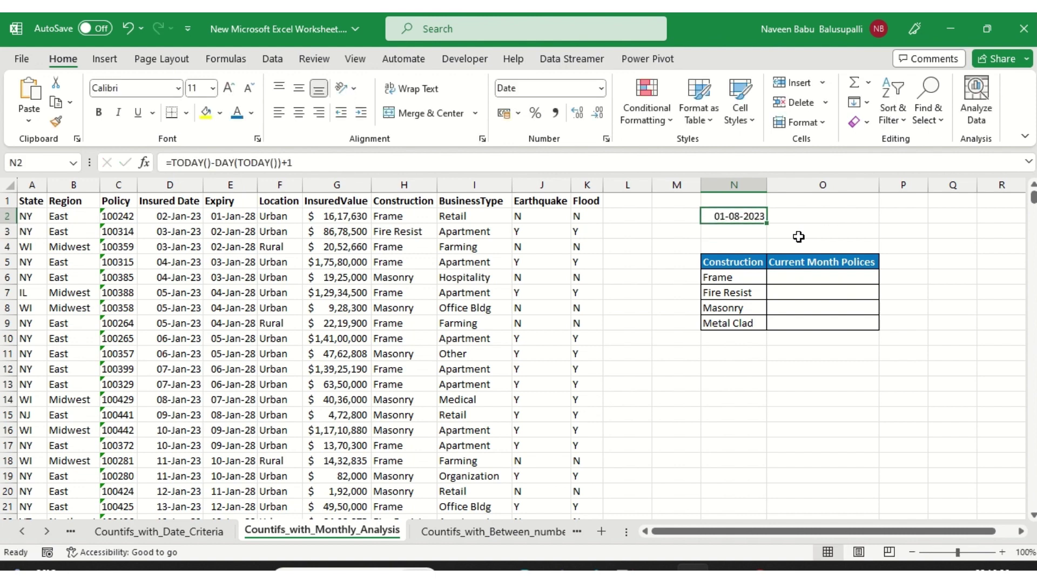
# Enter =EOMONTH(TODAY(),0) in O2 for the current month's last day and format it as a date.
pyautogui.press('Right')
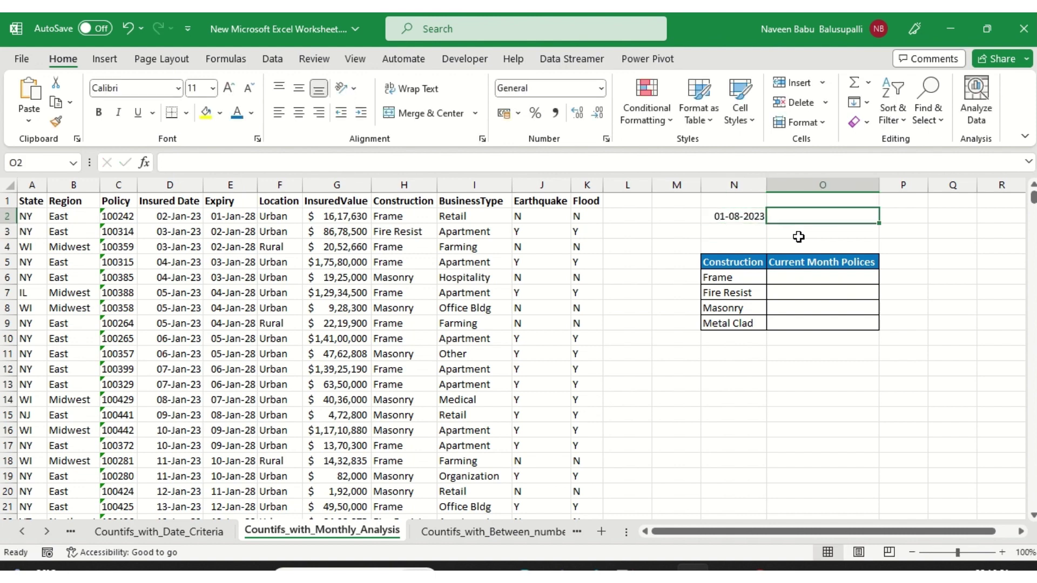
pyautogui.write('=em')
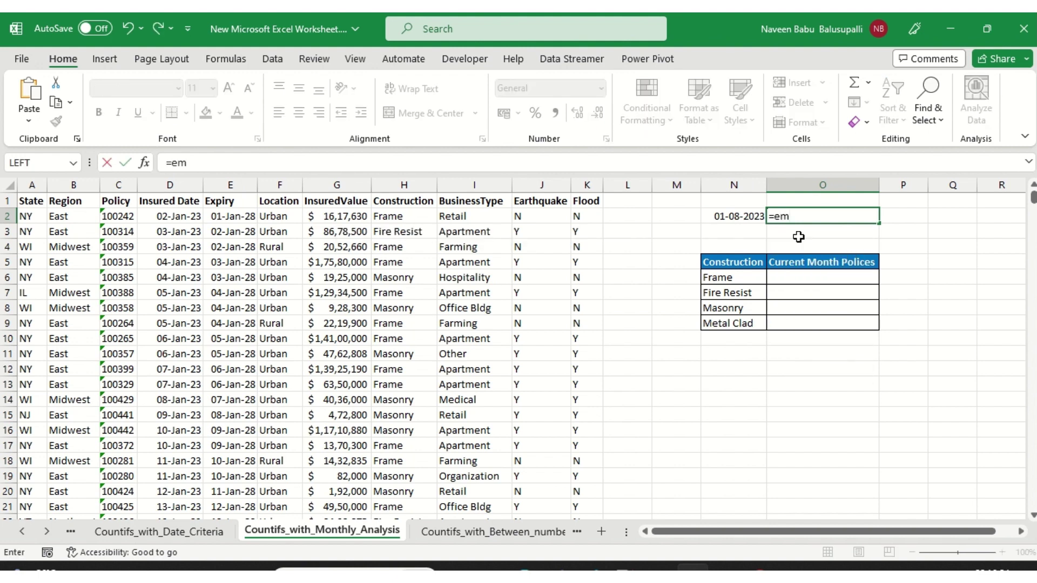
pyautogui.press('BackSpace')
pyautogui.write('om')
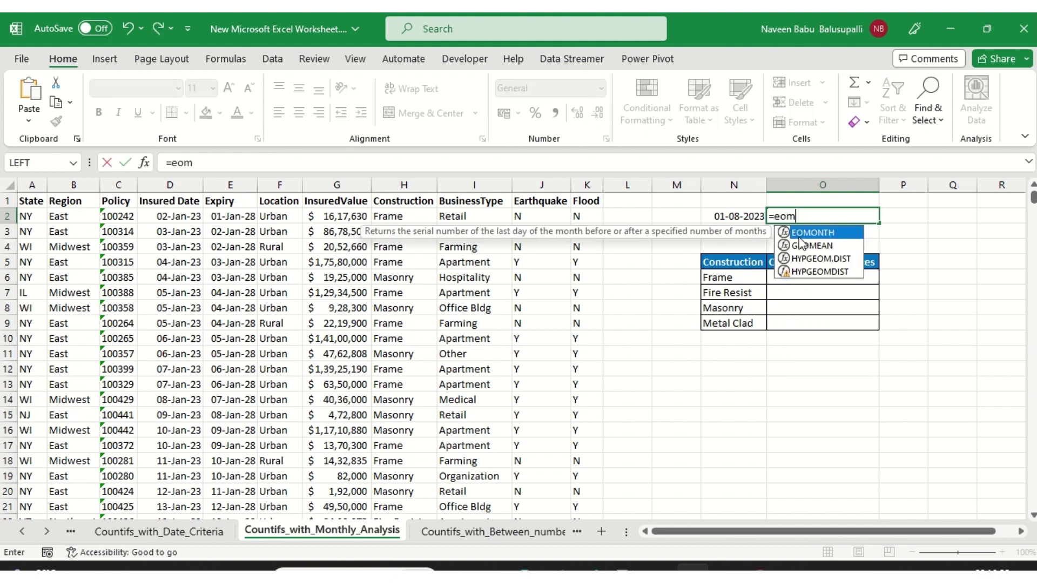
pyautogui.doubleClick(801, 233)
pyautogui.write('toda')
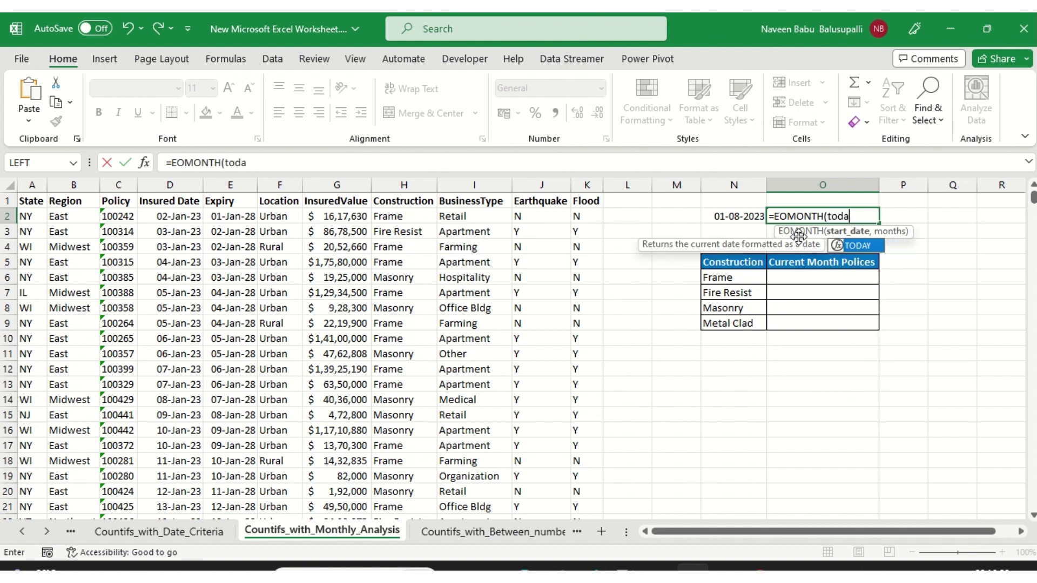
pyautogui.press('Tab')
pyautogui.write('),')
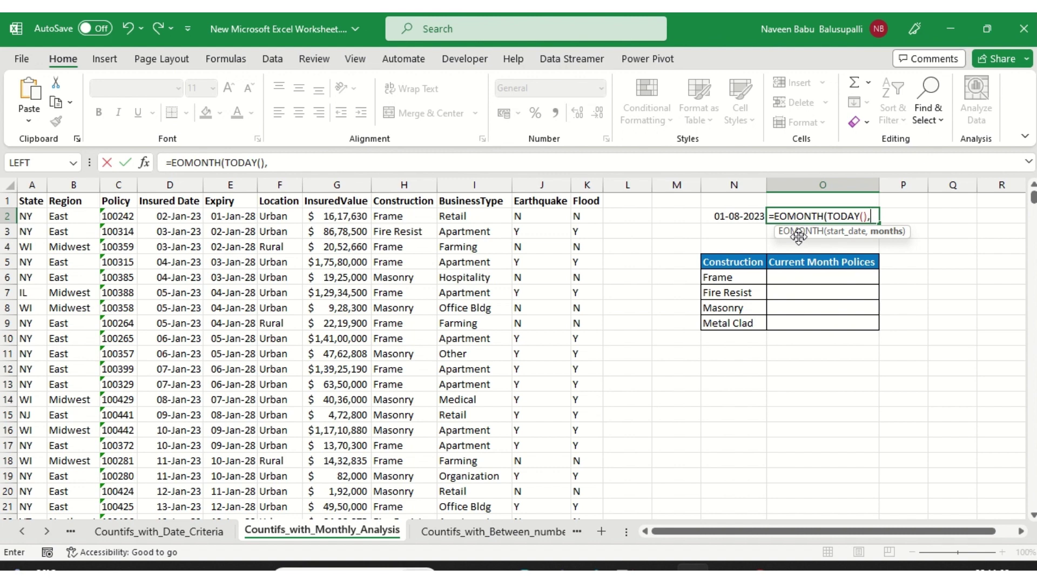
pyautogui.write('0)')
pyautogui.press('Return')
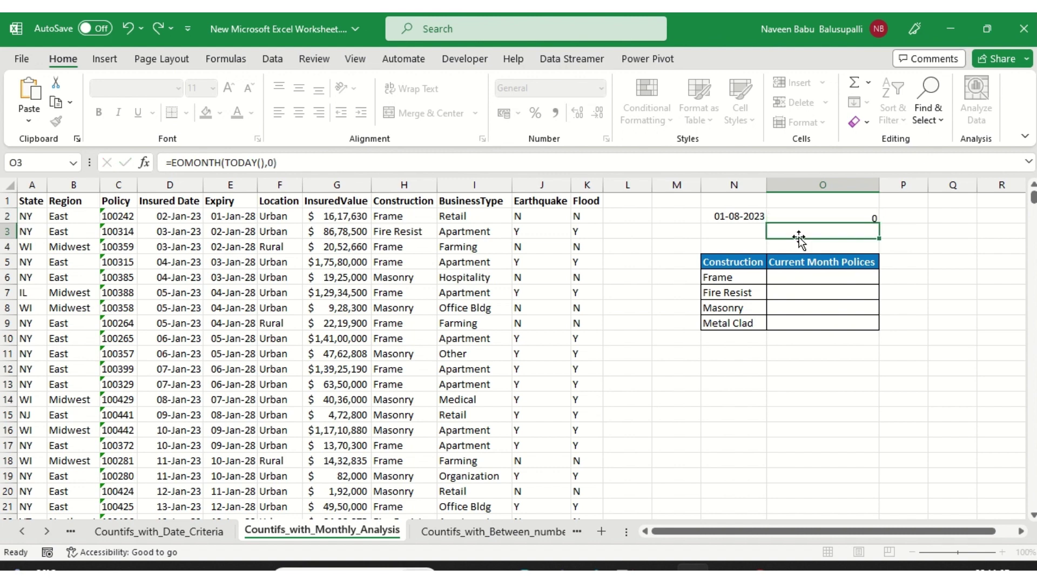
pyautogui.press('Up')
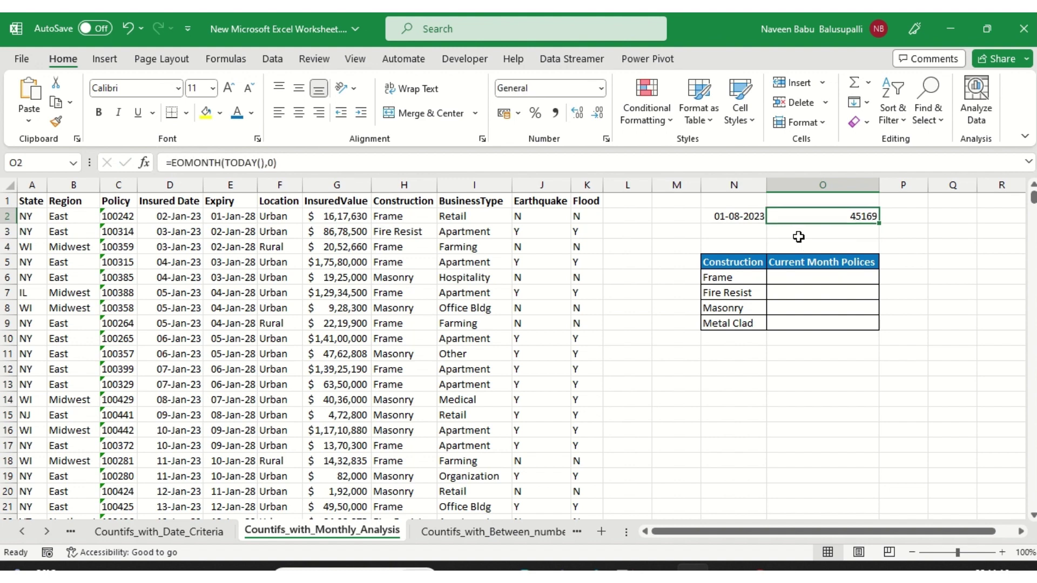
pyautogui.hotkey('ctrl', 'shift', '3')
# Start a COUNTIFS formula in O6, the Frame row, matching Construction column H:H against N6.
pyautogui.press('Down')
pyautogui.press('Down')
pyautogui.press('Down')
pyautogui.press('Down')
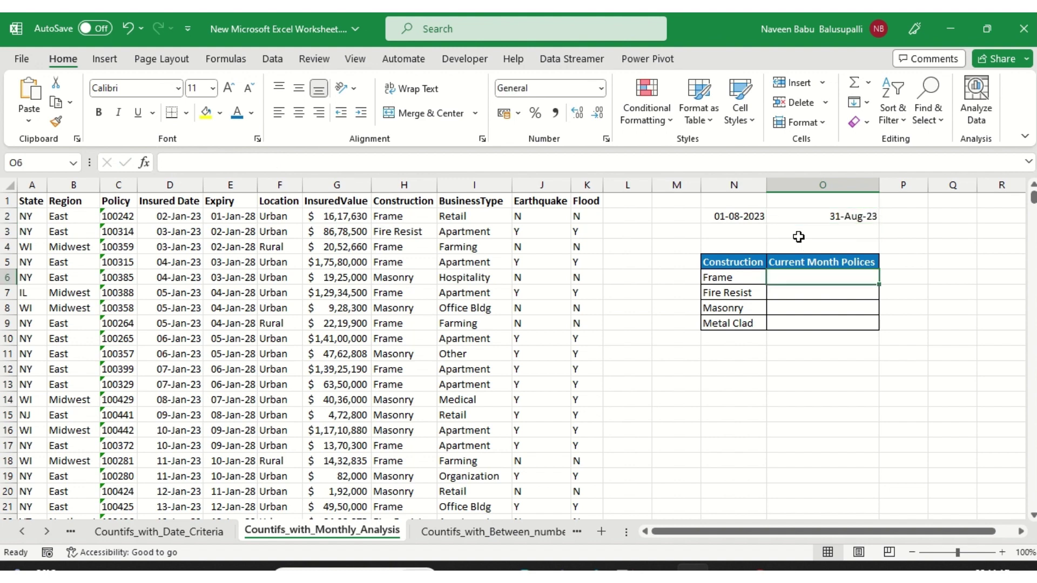
pyautogui.write('=counti')
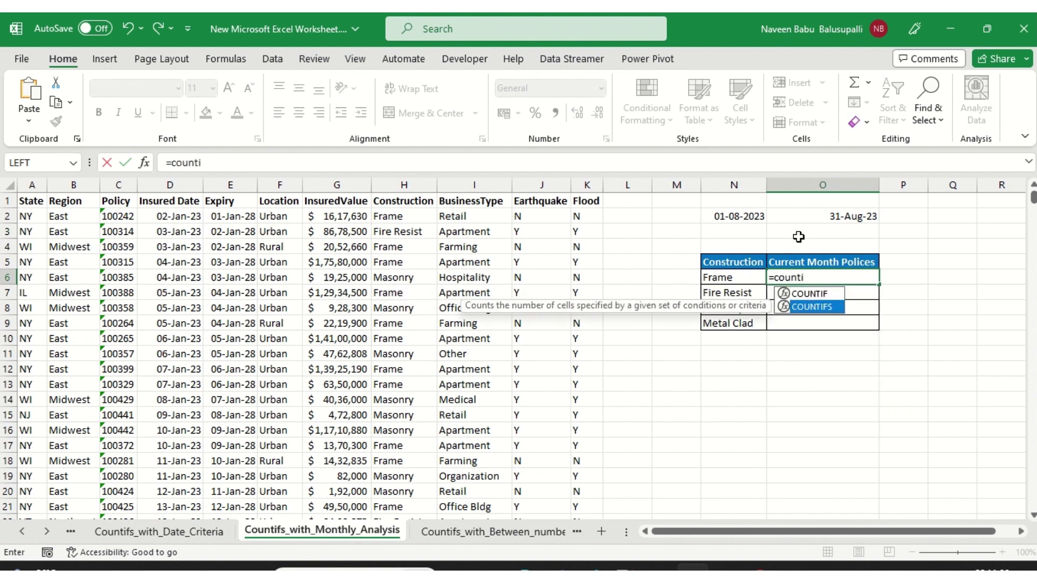
pyautogui.press('Tab')
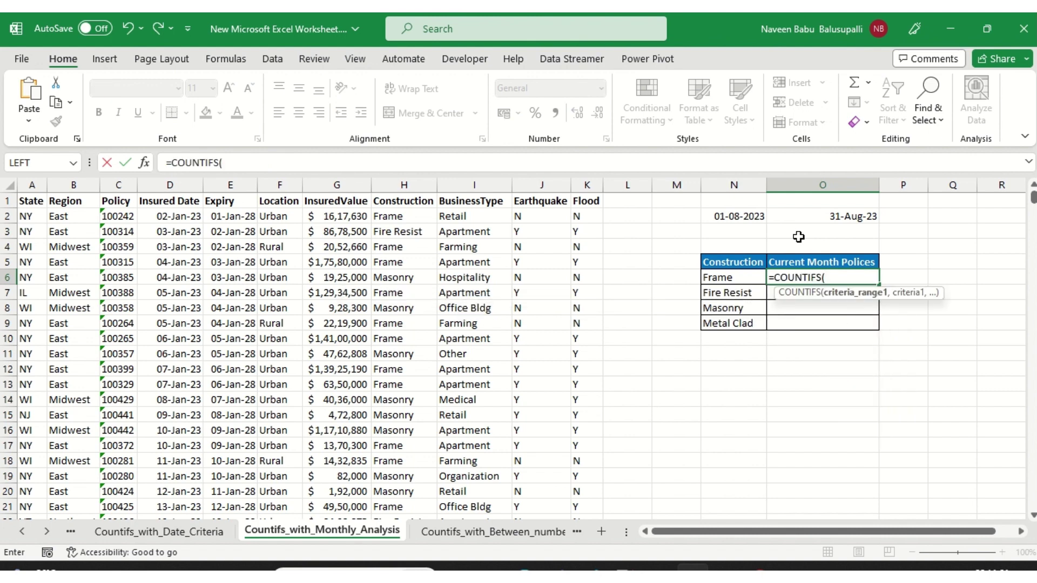
pyautogui.press('Left')
pyautogui.press('Left')
pyautogui.press('Left')
pyautogui.press('Left')
pyautogui.press('Left')
pyautogui.press('Left')
pyautogui.press('Left')
pyautogui.hotkey('ctrl', 'space')
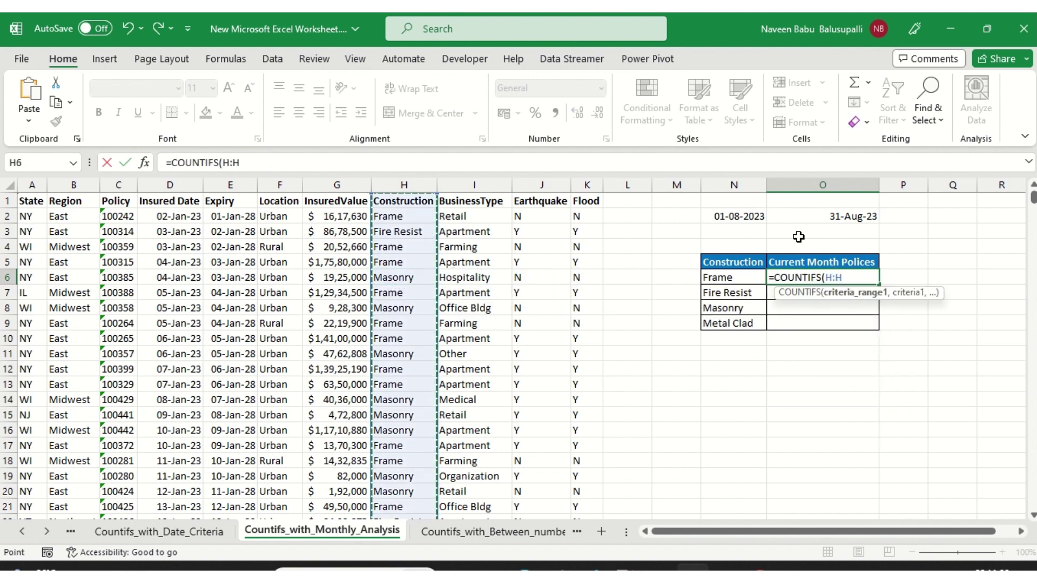
pyautogui.write(',')
pyautogui.press('Left')
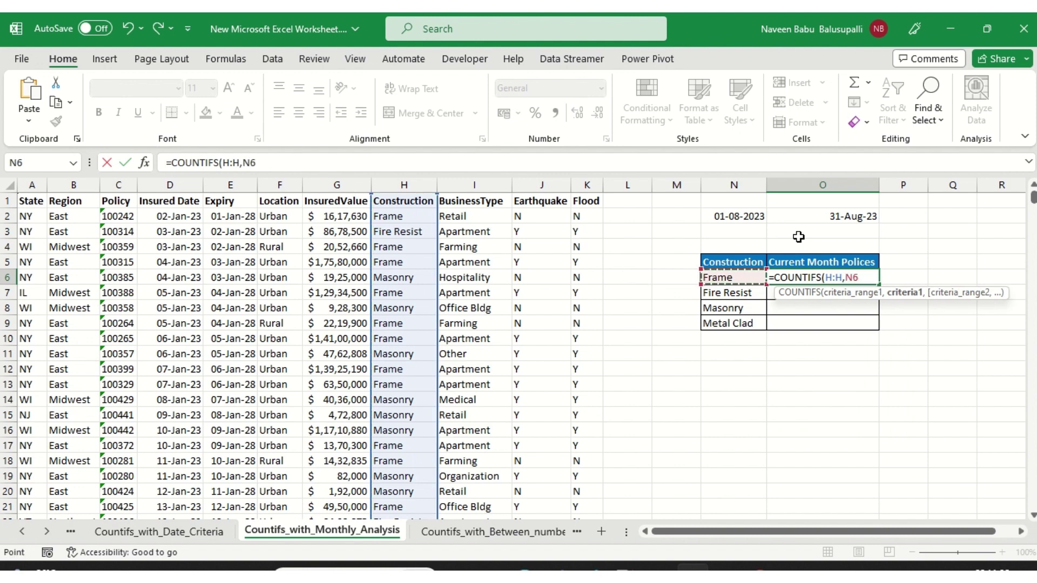
pyautogui.write(',')
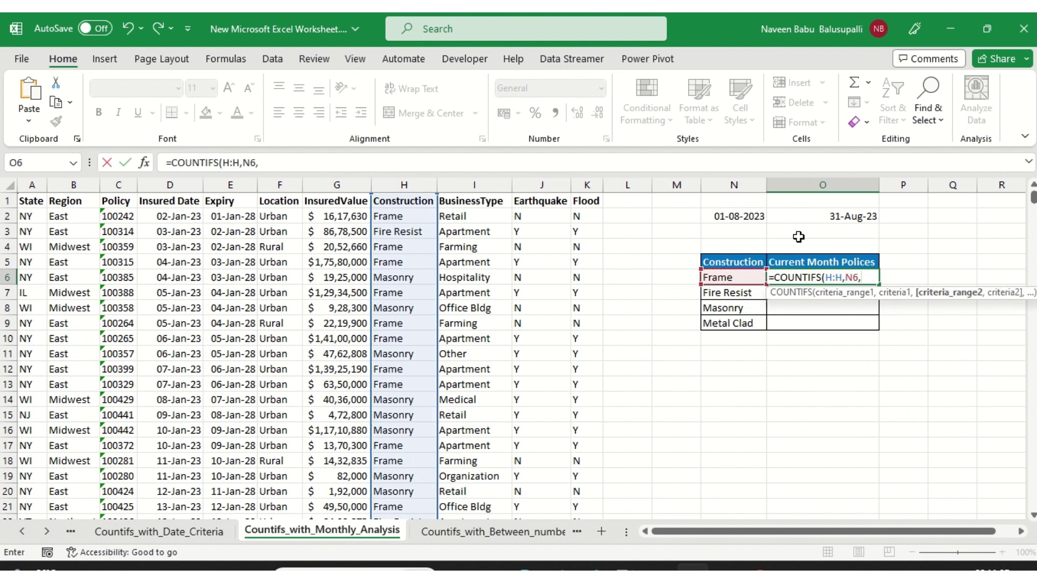
# Add a second COUNTIFS condition on Insured Date column D:D with the criterion ">="&$N$2.
pyautogui.press('Left')
pyautogui.press('Left')
pyautogui.press('Left')
pyautogui.press('Left')
pyautogui.press('Left')
pyautogui.press('Left')
pyautogui.press('Left')
pyautogui.press('Left')
pyautogui.press('Left')
pyautogui.press('Left')
pyautogui.press('Left')
pyautogui.press('Left')
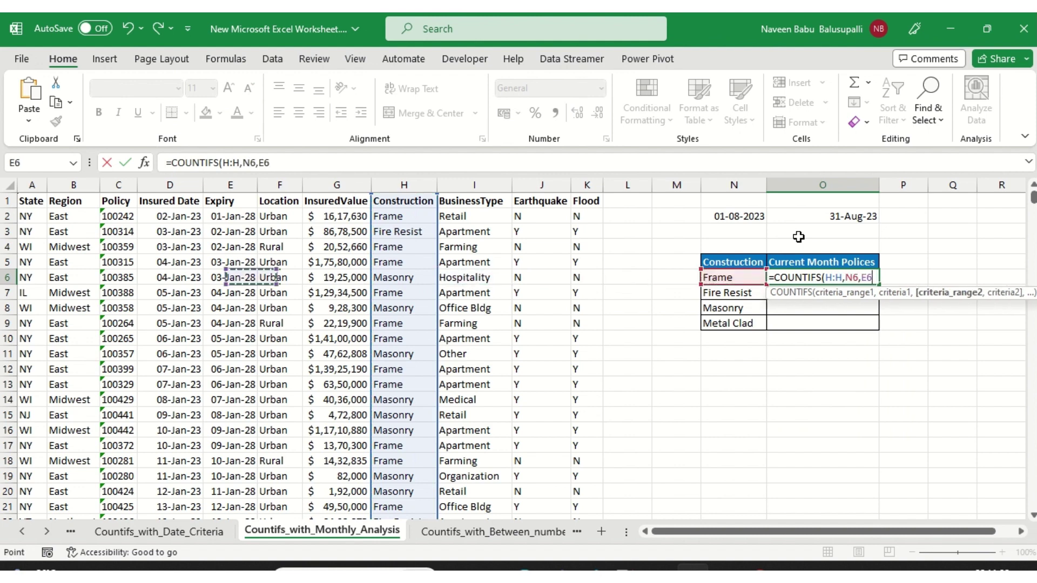
pyautogui.press('Right')
pyautogui.hotkey('ctrl', 'space')
pyautogui.write(',')
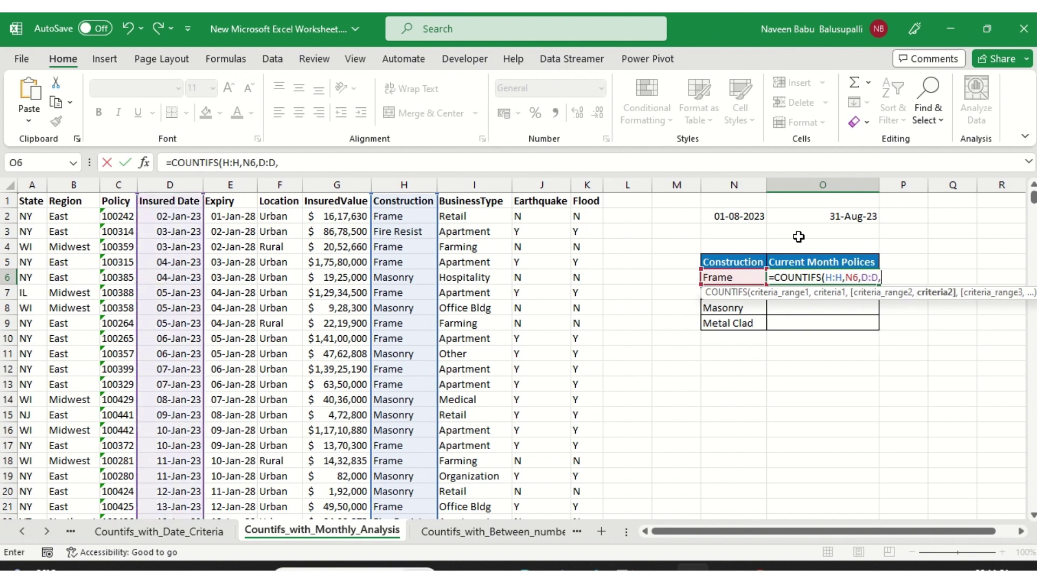
pyautogui.press('F2')
pyautogui.write('">="&')
pyautogui.press('Up')
pyautogui.press('Up')
pyautogui.press('Up')
pyautogui.press('Up')
pyautogui.press('Left')
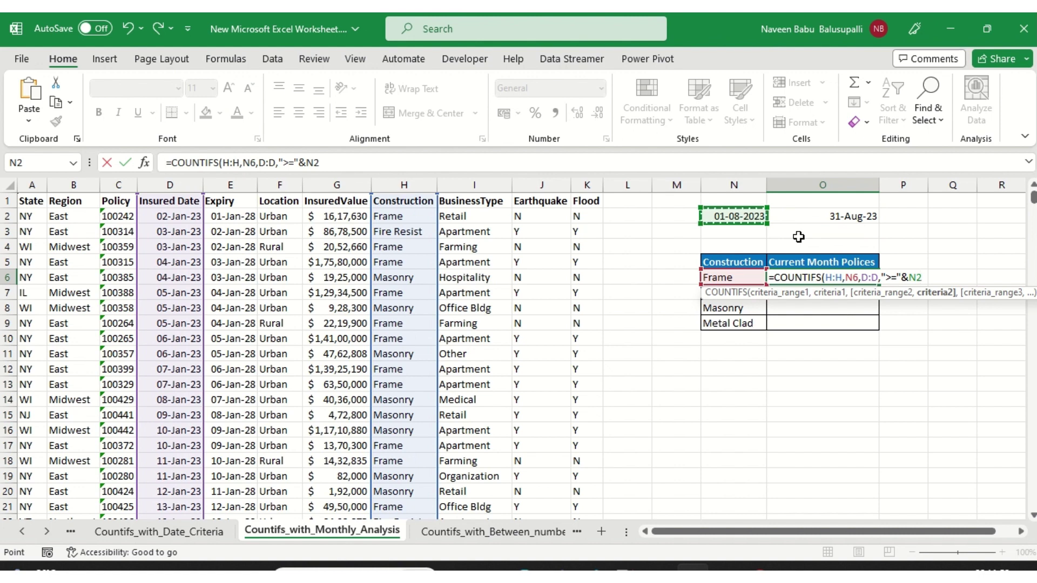
pyautogui.press('F4')
pyautogui.write(',')
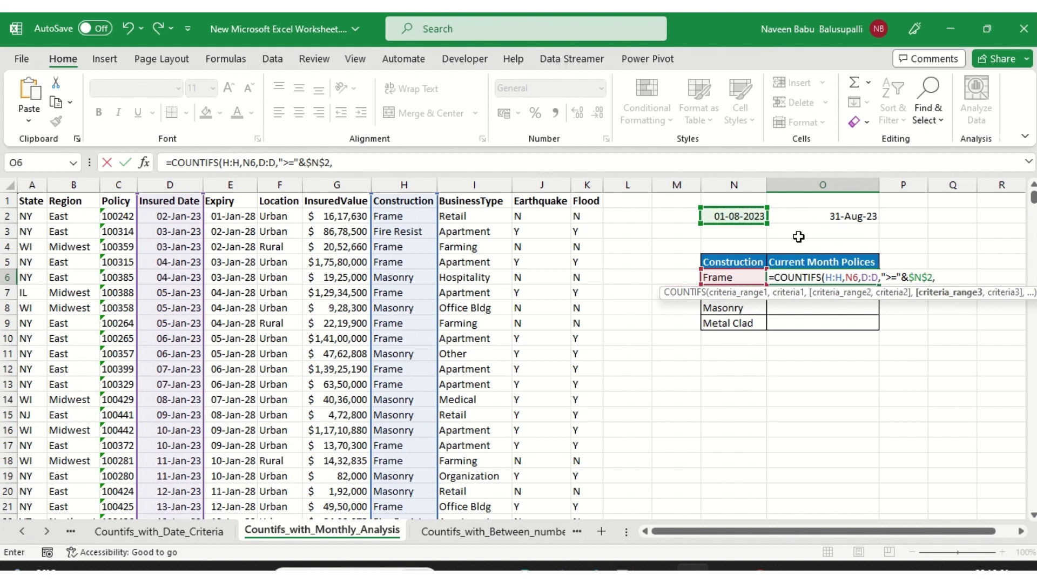
# Add a third condition on Insured Date column D:D with "<="&$O$2 and complete the COUNTIFS formula.
pyautogui.press('Left')
pyautogui.press('Left')
pyautogui.press('Left')
pyautogui.press('Left')
pyautogui.press('Left')
pyautogui.press('Left')
pyautogui.press('Left')
pyautogui.press('Left')
pyautogui.press('Left')
pyautogui.press('Left')
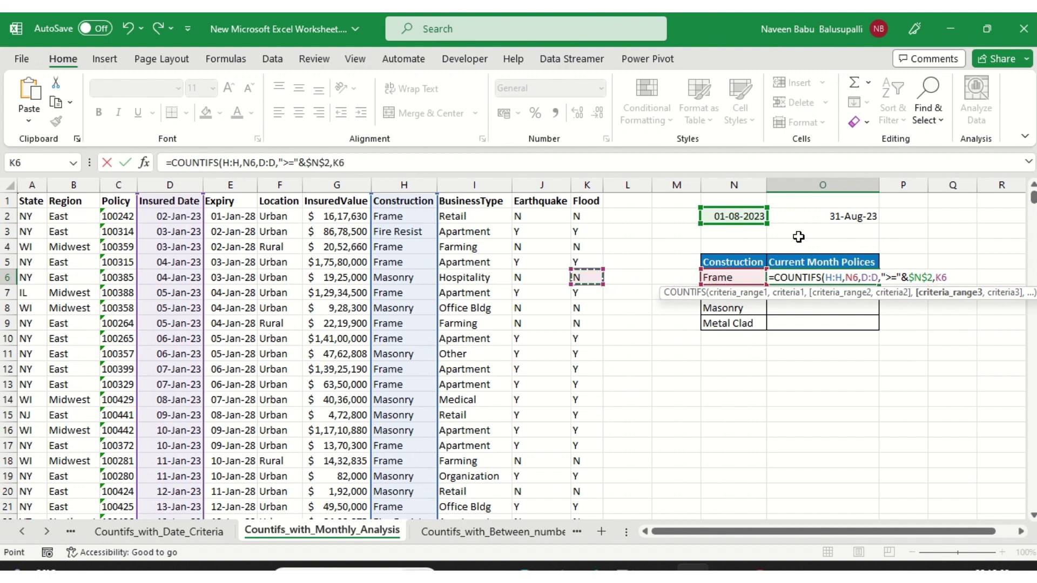
pyautogui.press('Left')
pyautogui.hotkey('ctrl', 'space')
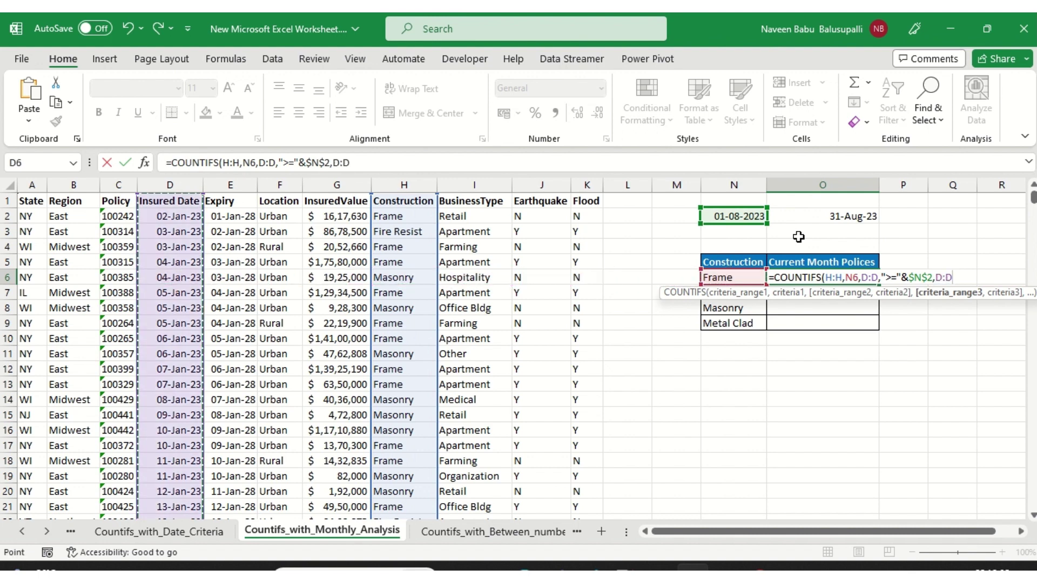
pyautogui.write(',"')
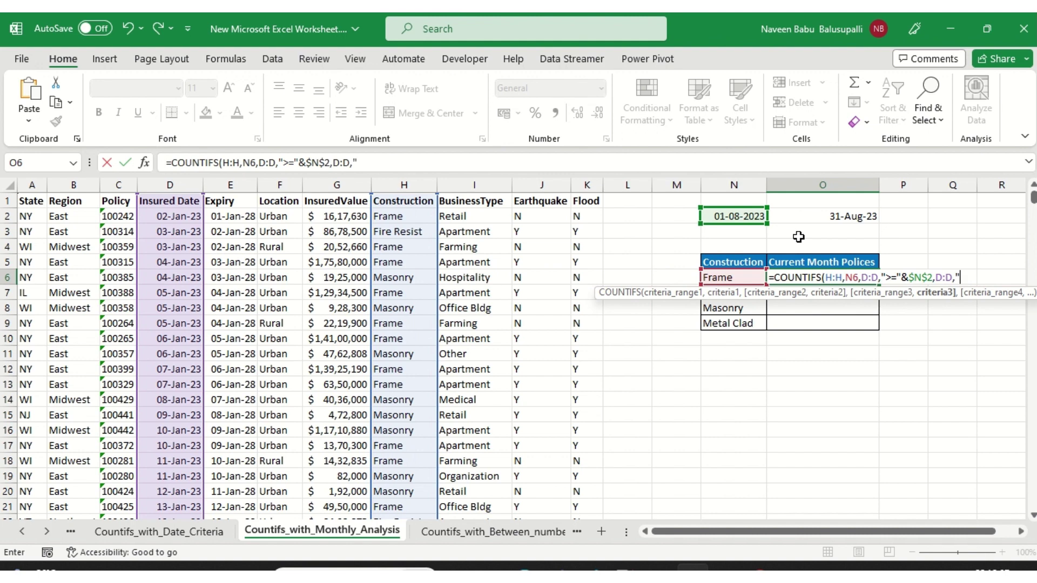
pyautogui.write('<="&')
pyautogui.press('Up')
pyautogui.press('Up')
pyautogui.press('Up')
pyautogui.press('Up')
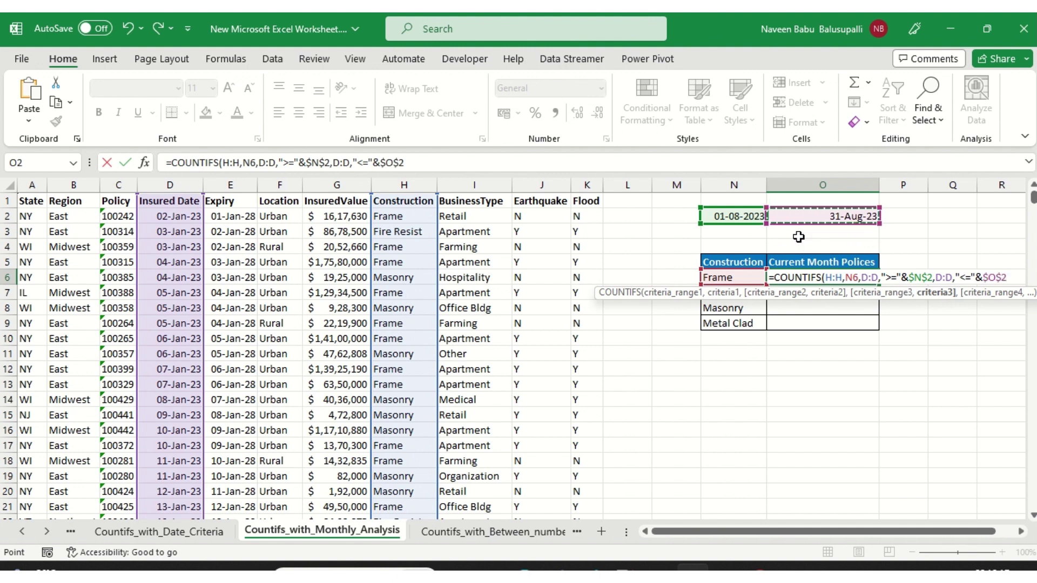
pyautogui.press('Return')
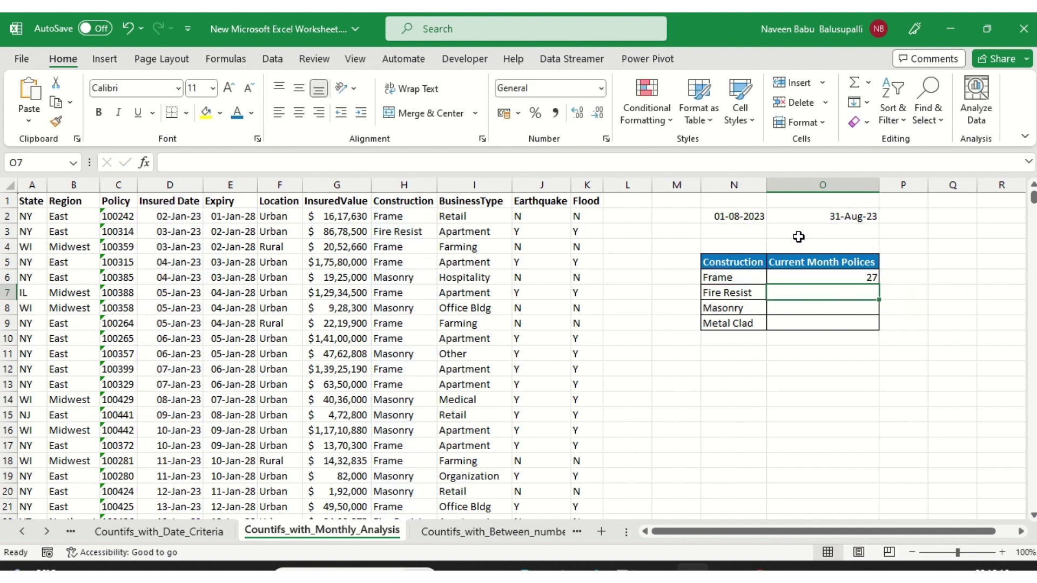
# Turn on filters for the policy data and filter the Construction column to show only Frame.
pyautogui.press('Up')
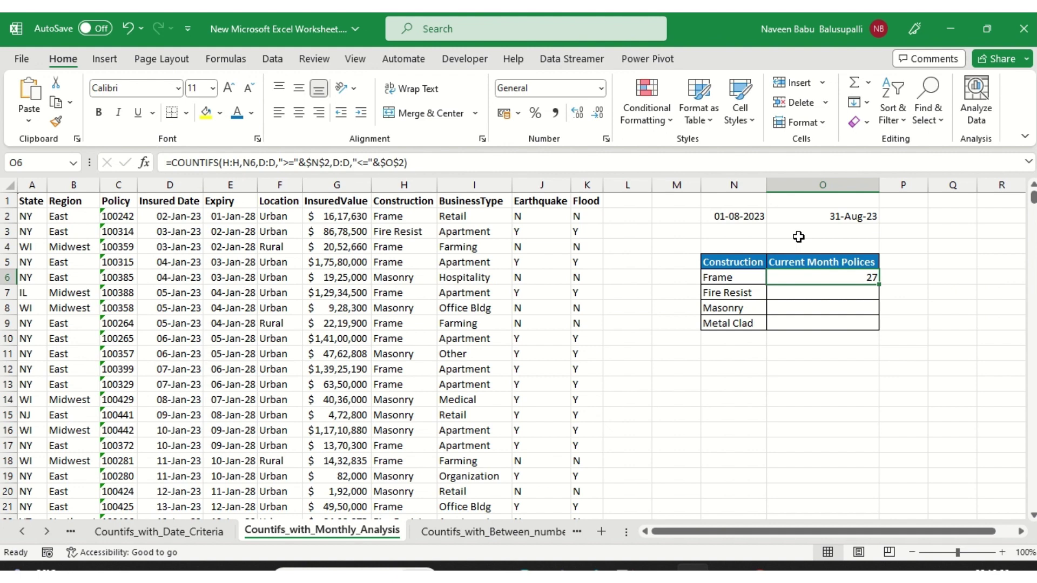
pyautogui.hotkey('ctrl', 'Left')
pyautogui.hotkey('ctrl', 'Left')
pyautogui.hotkey('ctrl', 'Left')
pyautogui.hotkey('ctrl', 'Up')
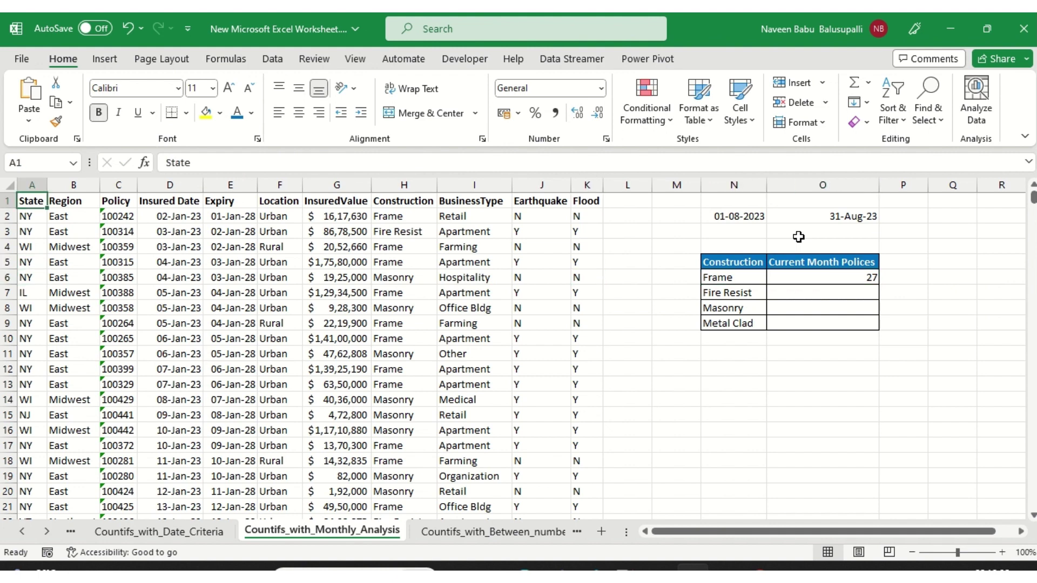
pyautogui.press('Right')
pyautogui.press('Right')
pyautogui.press('Right')
pyautogui.press('Right')
pyautogui.press('Right')
pyautogui.press('Right')
pyautogui.press('Right')
pyautogui.hotkey('ctrl', 'shift', 'l')
pyautogui.hotkey('alt', 'Down')
pyautogui.press('e')
pyautogui.press('Tab')
pyautogui.press('space')
pyautogui.press('Down')
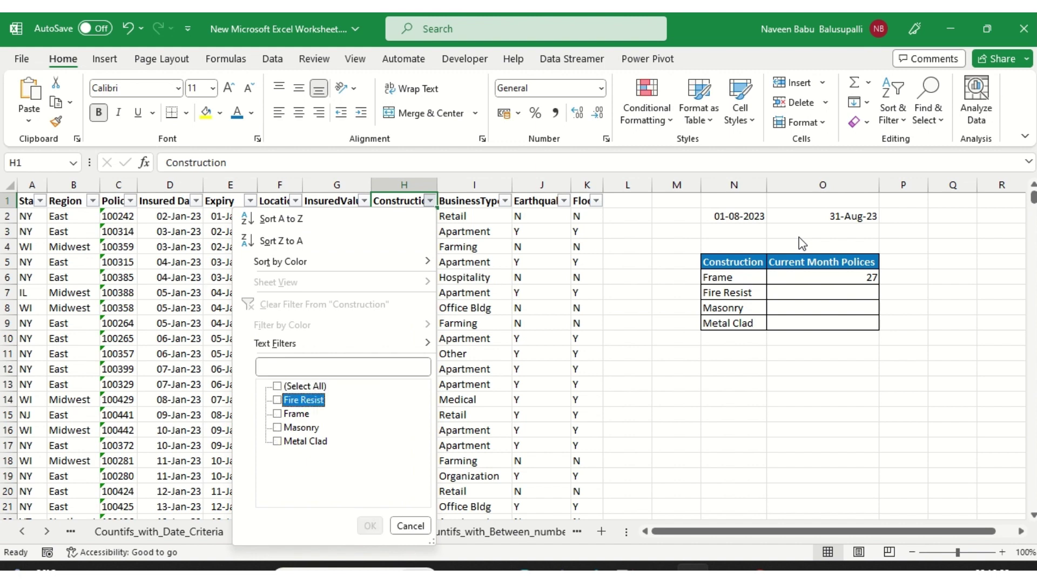
pyautogui.press('Down')
pyautogui.press('space')
pyautogui.press('Return')
# Filter the Insured Date column to show only August 2023.
pyautogui.press('Left')
pyautogui.press('Left')
pyautogui.press('Left')
pyautogui.press('Left')
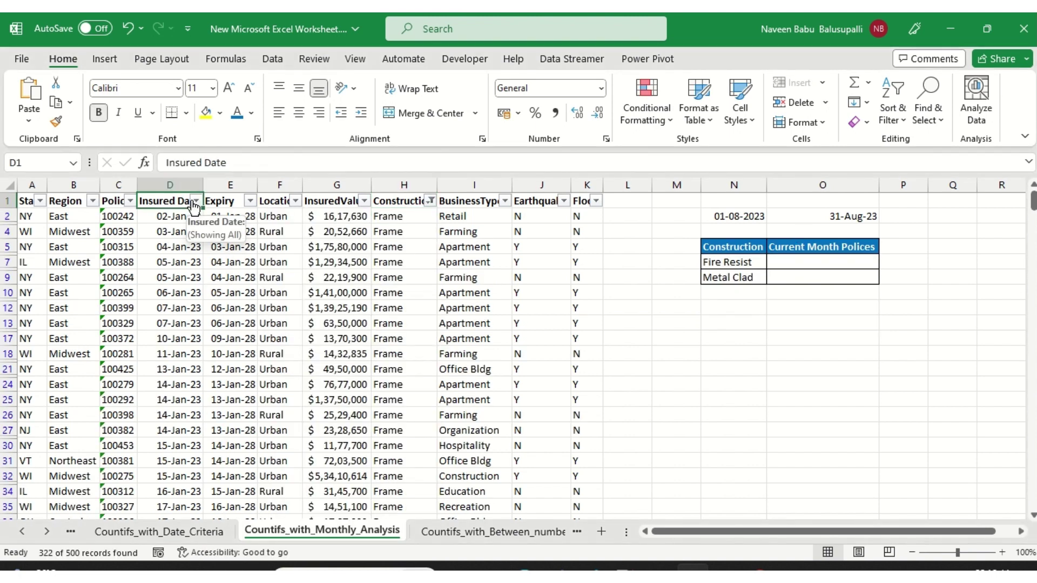
pyautogui.hotkey('alt', 'Down')
pyautogui.press('e')
pyautogui.press('Tab')
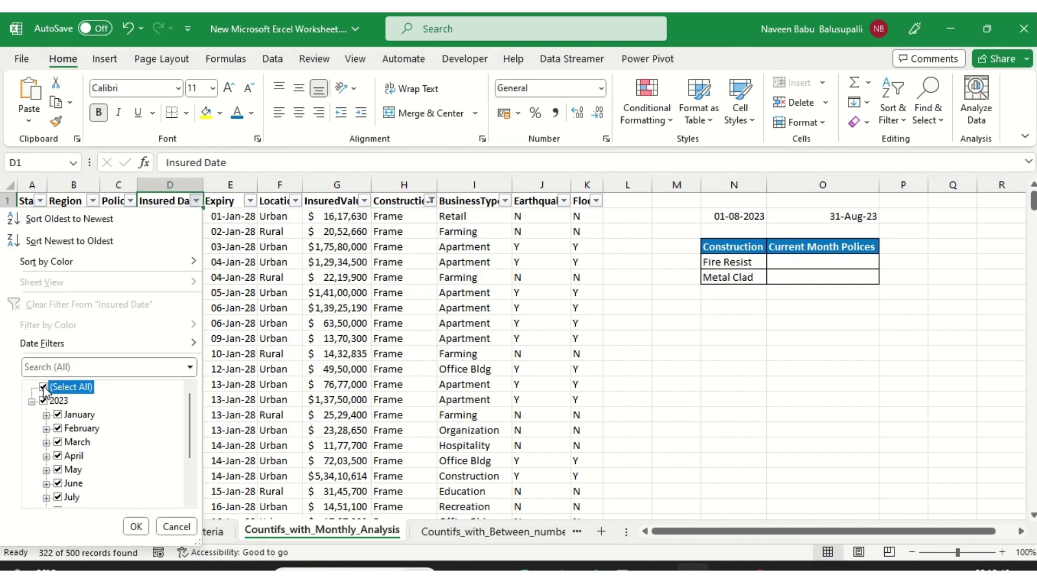
pyautogui.click(44, 388)
pyautogui.scroll(-1, 73, 441)
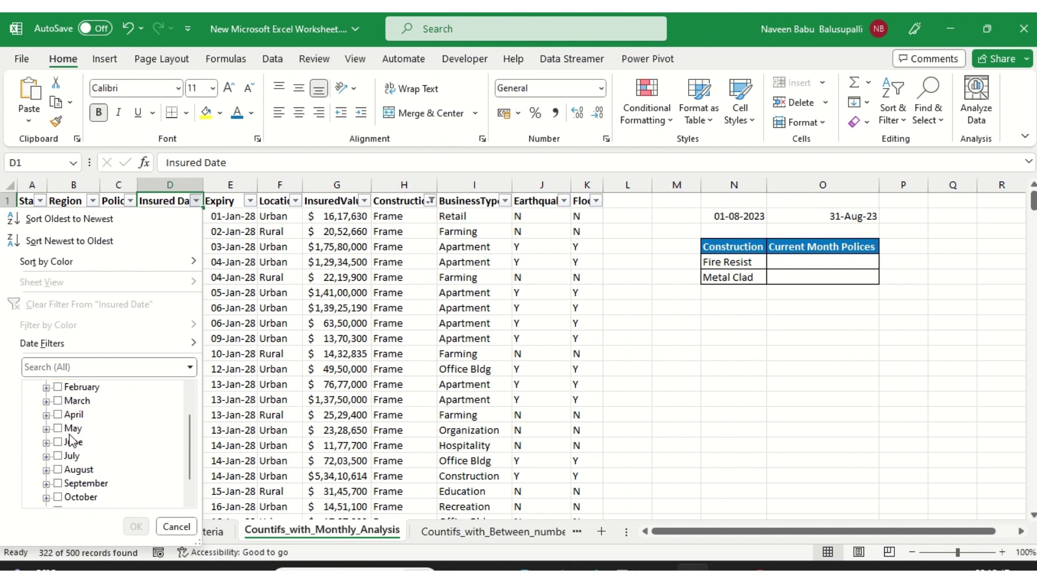
pyautogui.click(56, 470)
pyautogui.click(135, 526)
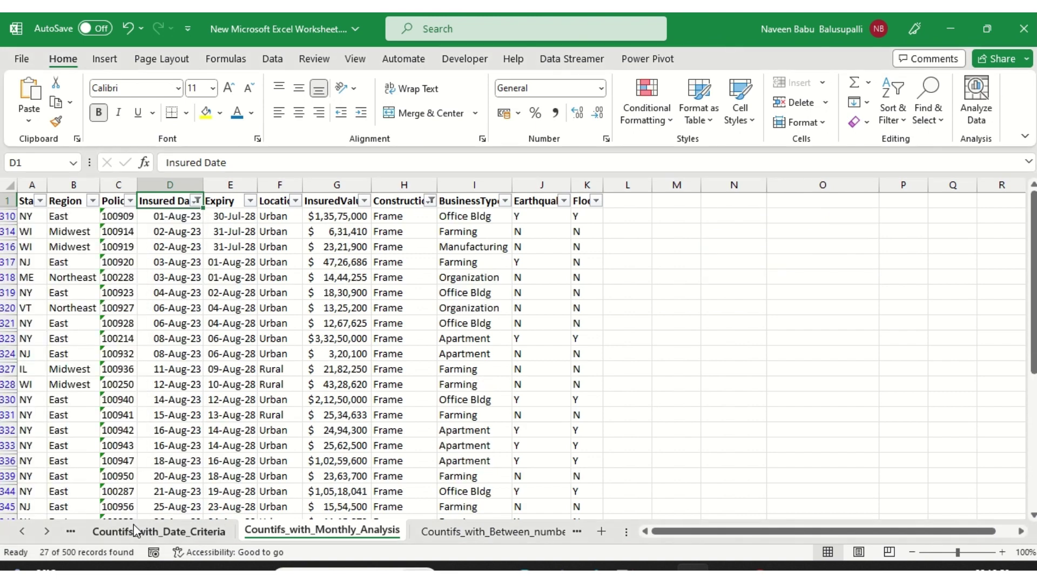
# Select all filtered policy numbers in the Policy column to check their count, and remove the filters.
pyautogui.press('Left')
pyautogui.press('Down')
pyautogui.hotkey('ctrl', 'shift', 'Down')
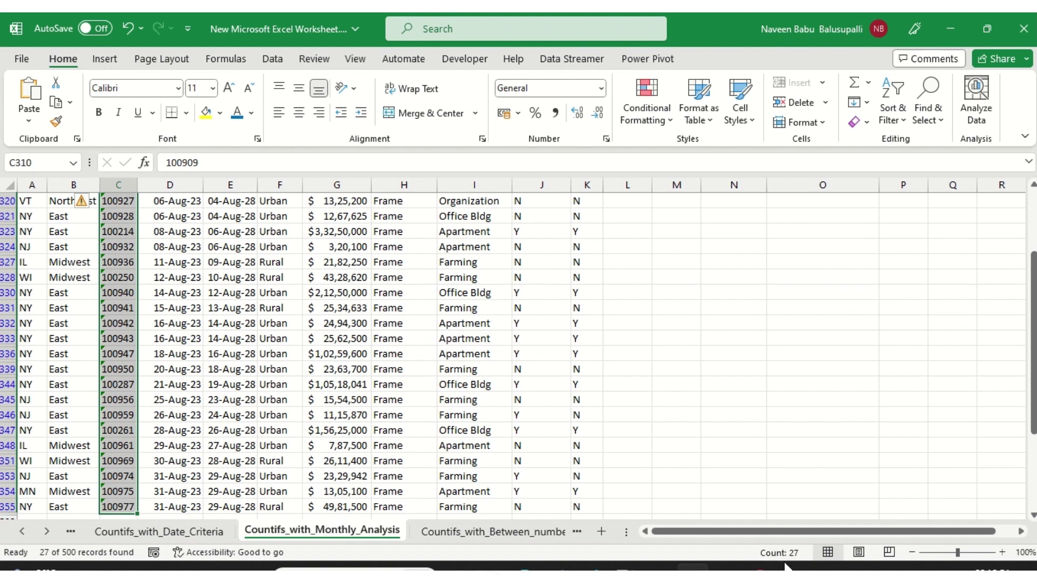
pyautogui.click(610, 402)
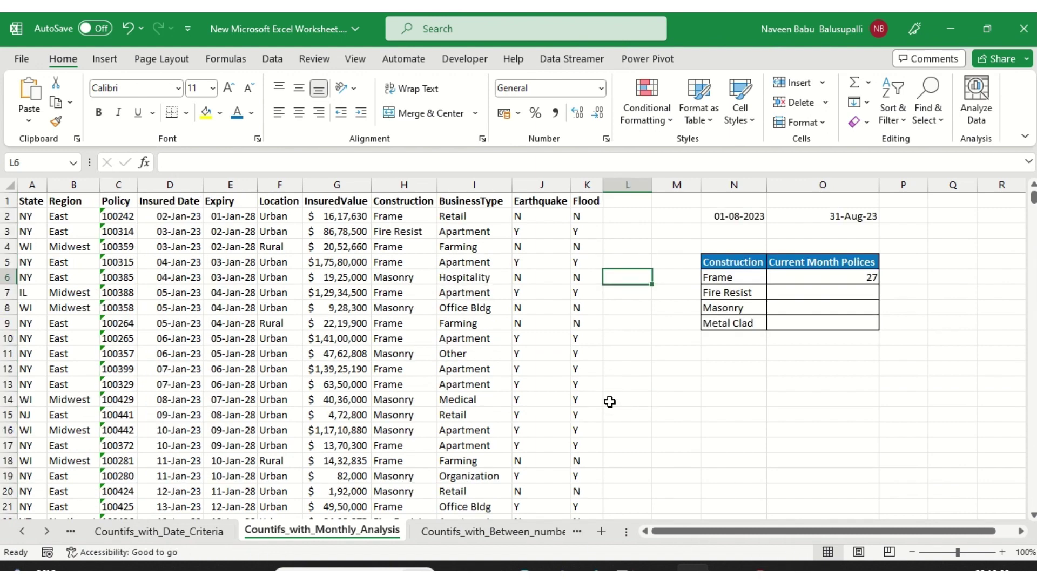
# Fill the COUNTIFS formula from O6 down to O9 for Fire Resist, Masonry and Metal Clad.
pyautogui.press('Right')
pyautogui.press('Right')
pyautogui.press('Right')
pyautogui.press('Left')
pyautogui.hotkey('ctrl', 'Down')
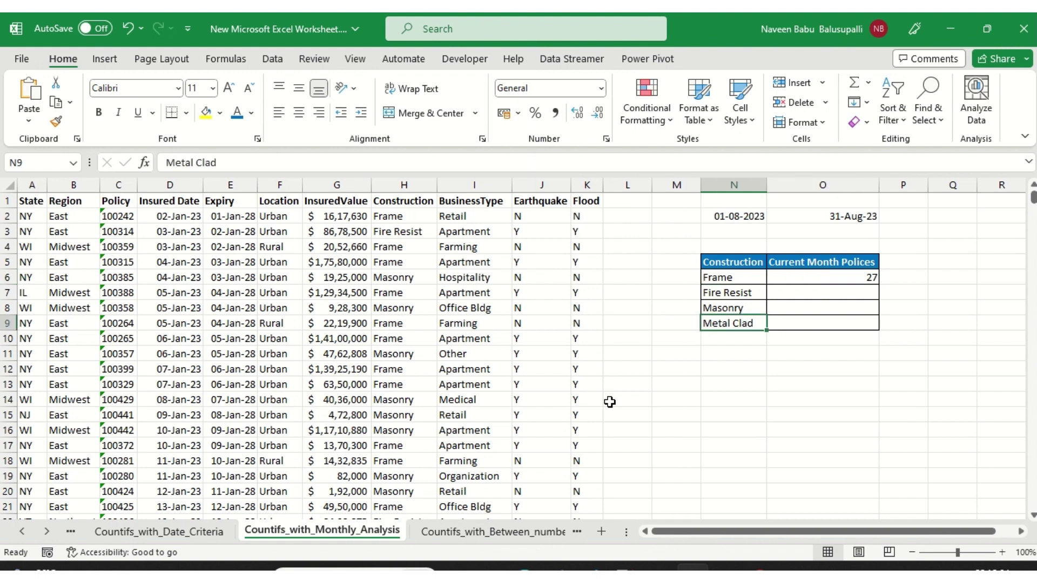
pyautogui.press('Right')
pyautogui.hotkey('ctrl', 'shift', 'Up')
pyautogui.hotkey('ctrl', 'd')
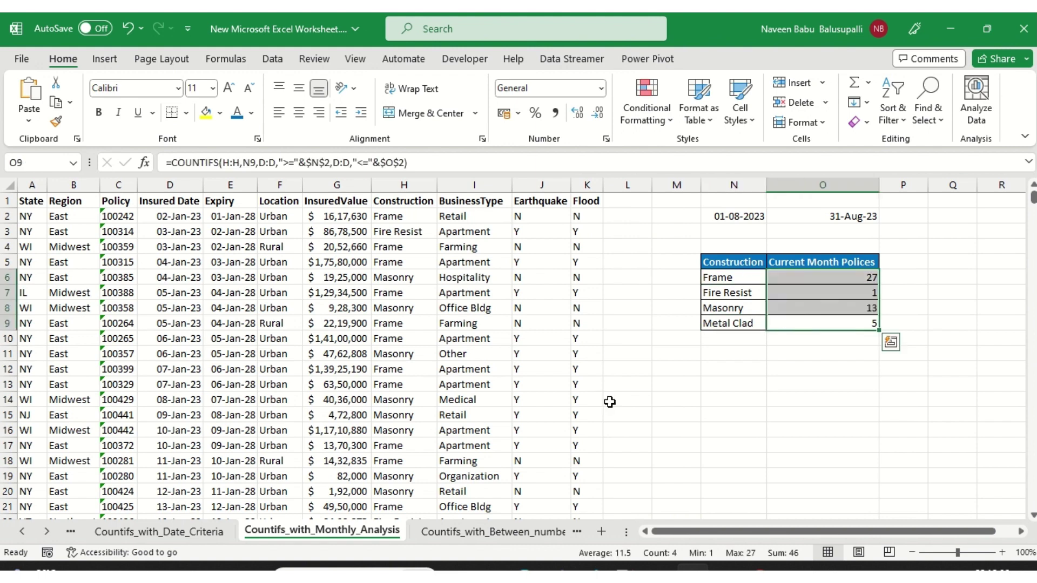
# Copy the formula text TODAY()-DAY(TODAY())+1 from the month-start date cell N2.
pyautogui.press('Left')
pyautogui.hotkey('ctrl', 'Up')
pyautogui.press('Tab')
pyautogui.press('Return')
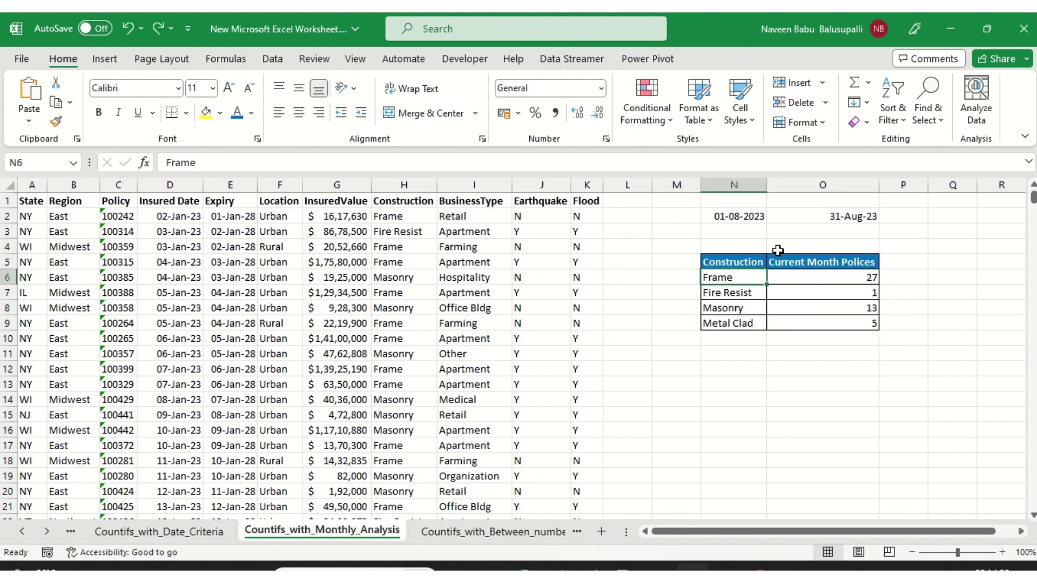
pyautogui.press('Up')
pyautogui.press('Up')
pyautogui.press('Up')
pyautogui.press('Up')
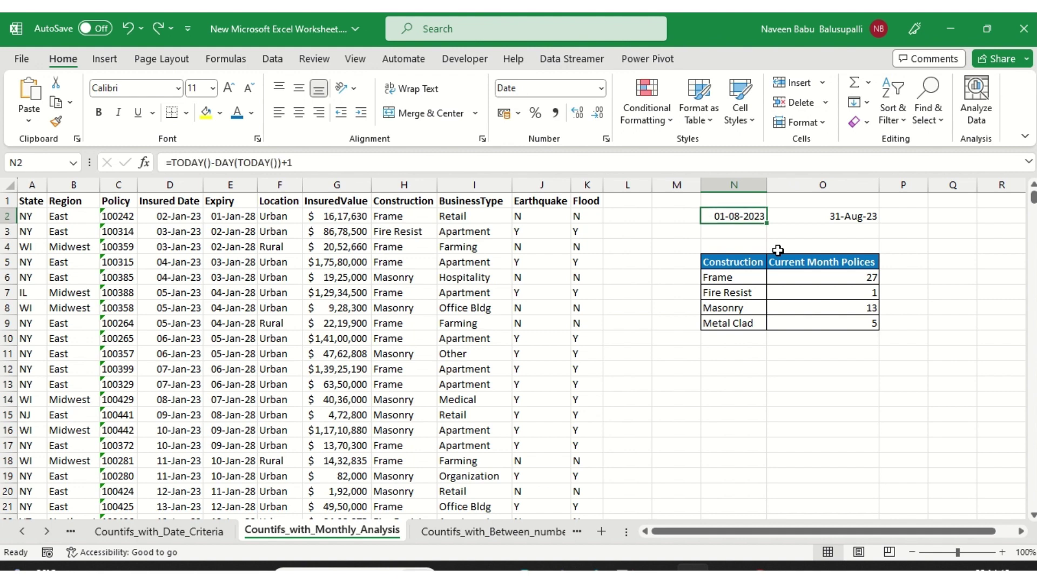
pyautogui.press('F2')
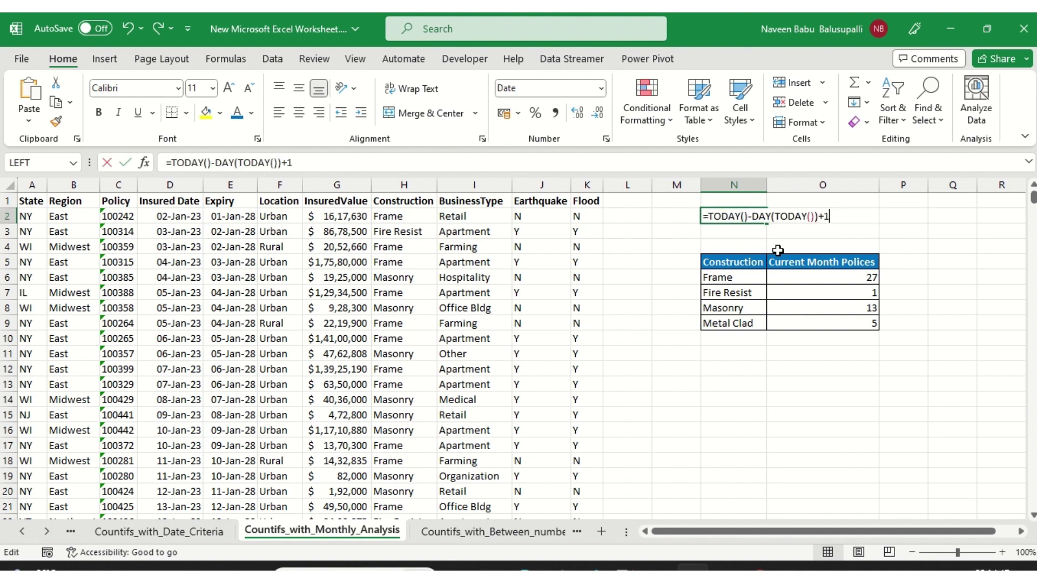
pyautogui.hotkey('shift', 'Home')
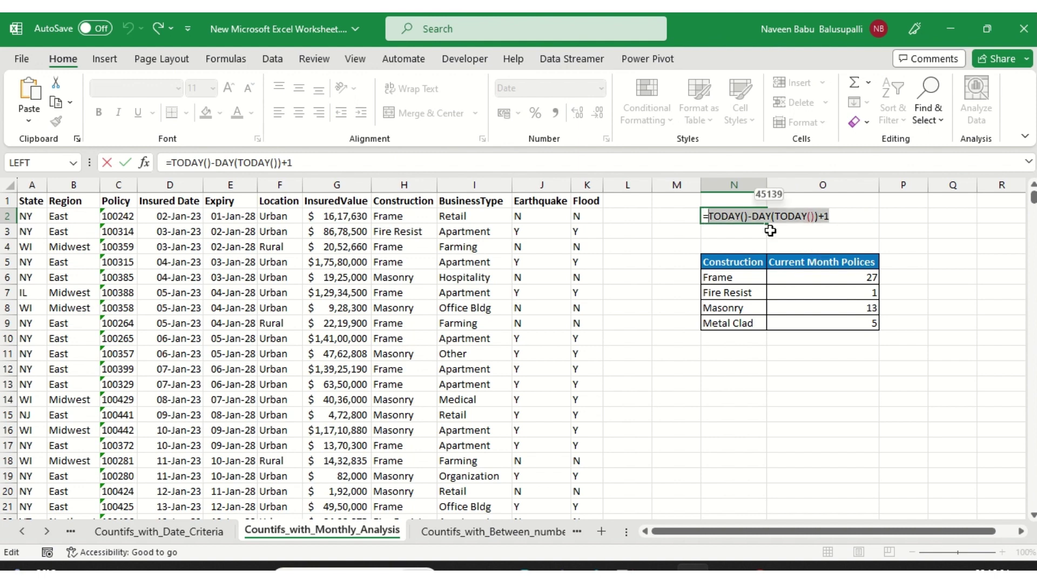
pyautogui.rightClick(742, 220)
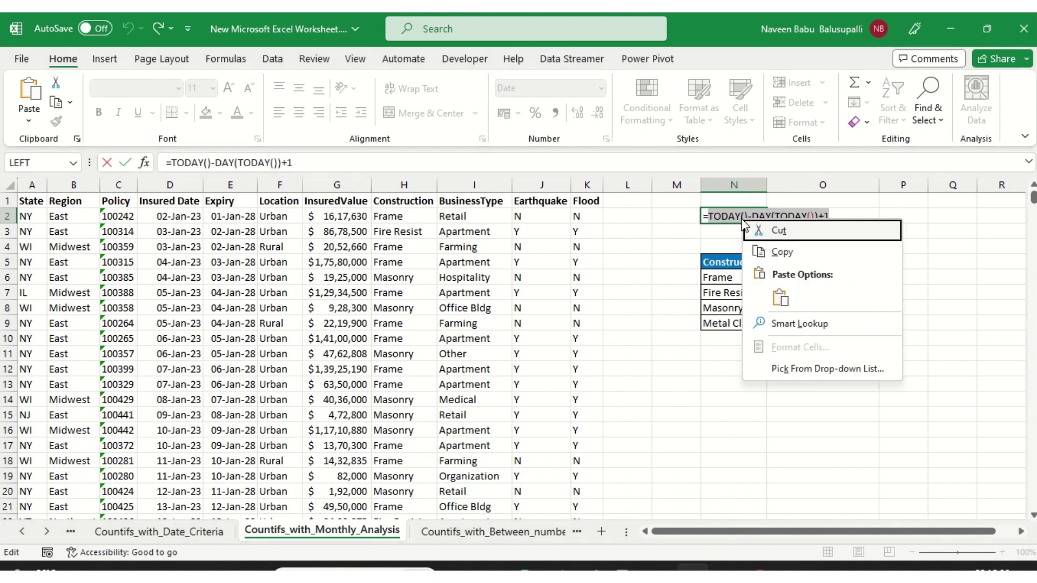
pyautogui.click(768, 250)
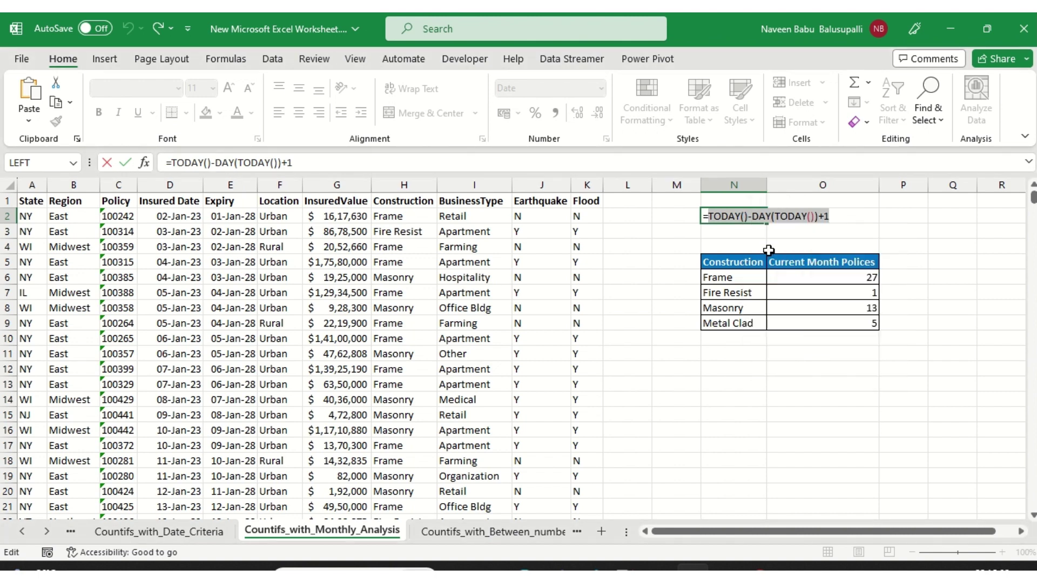
pyautogui.press('Return')
pyautogui.press('Return')
# Replace the $N$2 reference in the Frame COUNTIFS formula in O6 with TODAY()-DAY(TODAY())+1.
pyautogui.doubleClick(799, 278)
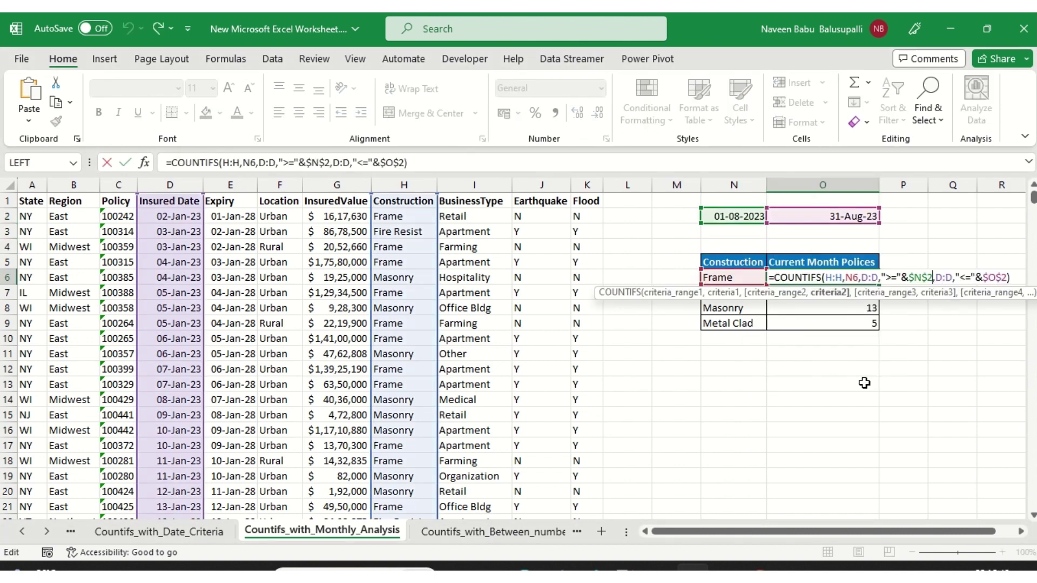
pyautogui.hotkey('shift', 'Left')
pyautogui.hotkey('shift', 'Left')
pyautogui.hotkey('shift', 'Left')
pyautogui.hotkey('shift', 'Left')
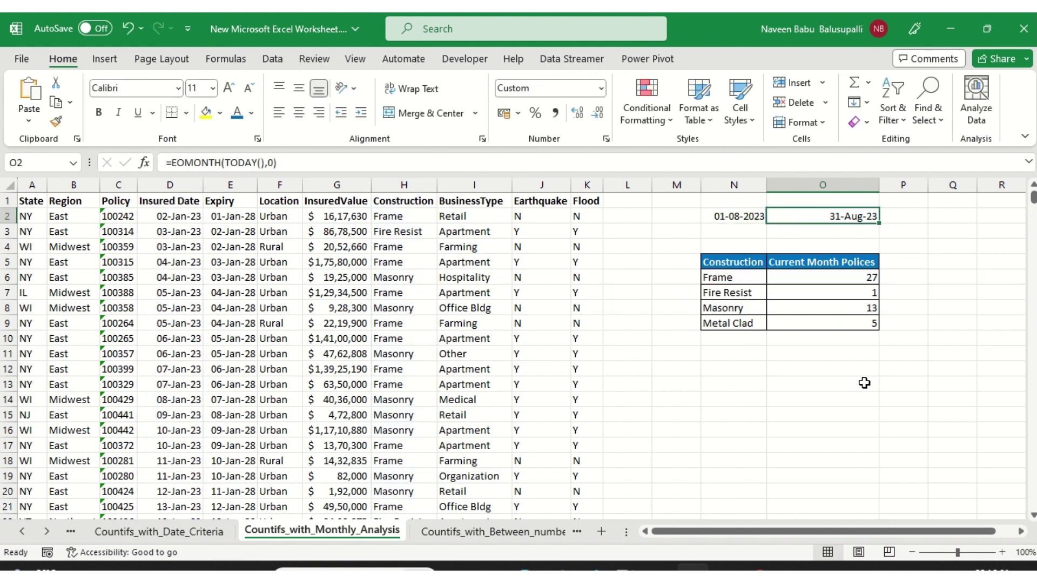
# Copy the formula text EOMONTH(TODAY(),0) from the month-end date cell O2.
pyautogui.press('F2')
pyautogui.hotkey('shift', 'Home')
pyautogui.hotkey('shift', 'Right')
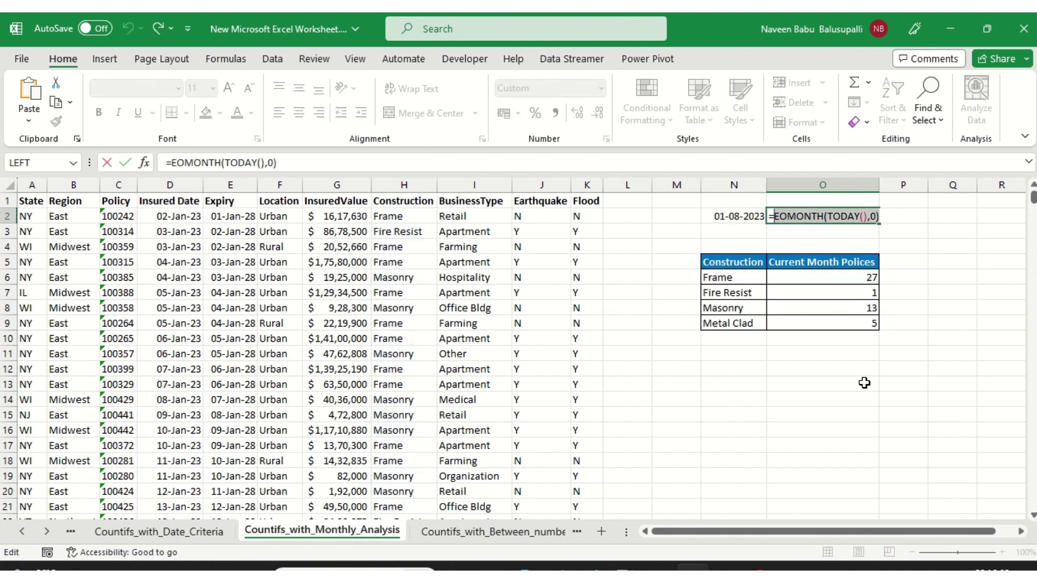
pyautogui.rightClick(828, 212)
pyautogui.click(858, 245)
pyautogui.press('Return')
# Replace the $O$2 reference in the Frame COUNTIFS formula in O6 with the copied EOMONTH(TODAY(),0) expression.
pyautogui.press('Down')
pyautogui.press('Down')
pyautogui.press('Down')
pyautogui.press('F2')
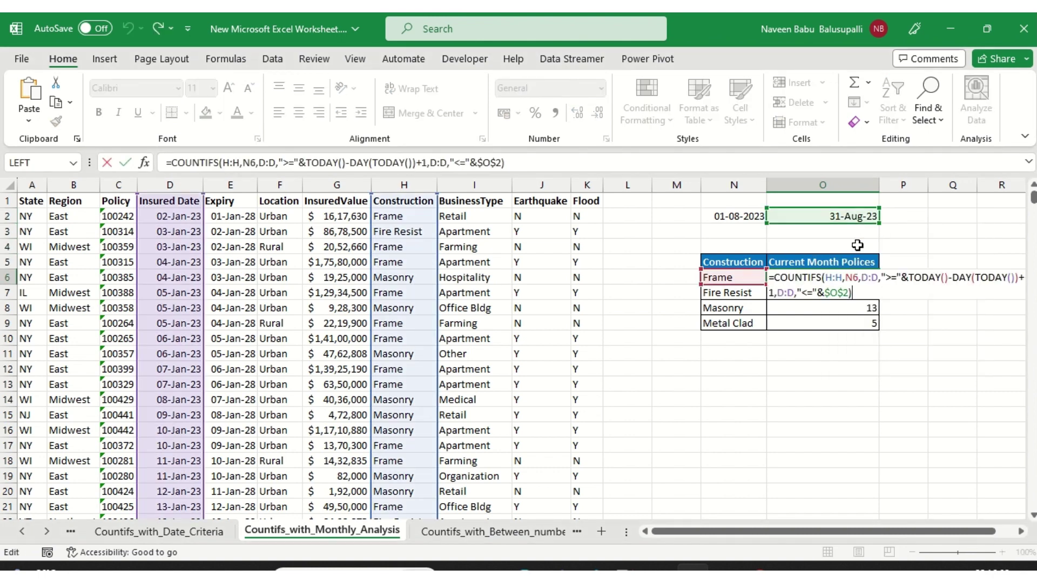
pyautogui.press('Left')
pyautogui.hotkey('shift', 'Left')
pyautogui.hotkey('shift', 'Left')
pyautogui.hotkey('shift', 'Left')
pyautogui.hotkey('shift', 'Left')
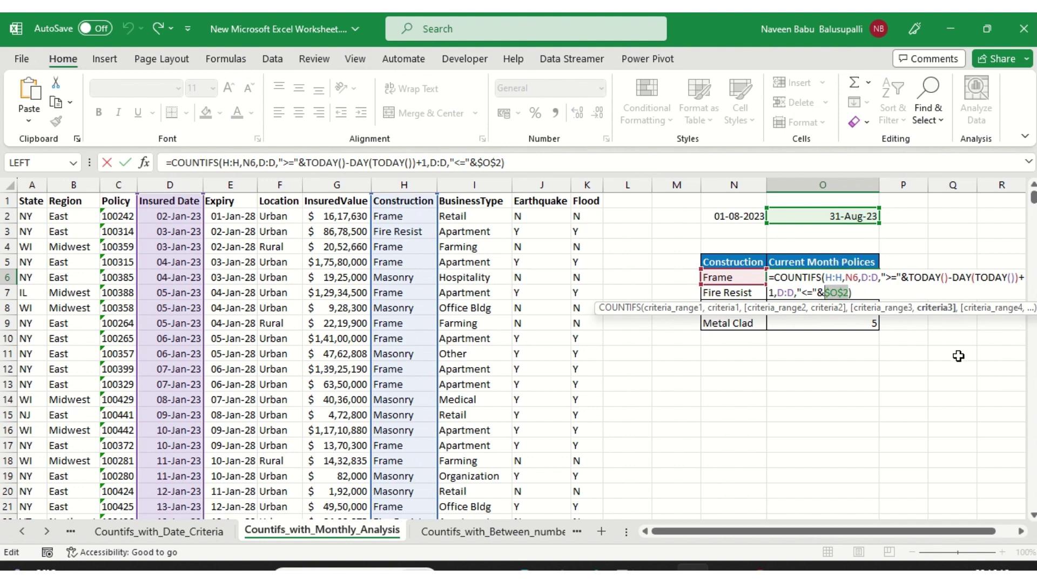
pyautogui.hotkey('ctrl', 'v')
pyautogui.press('Return')
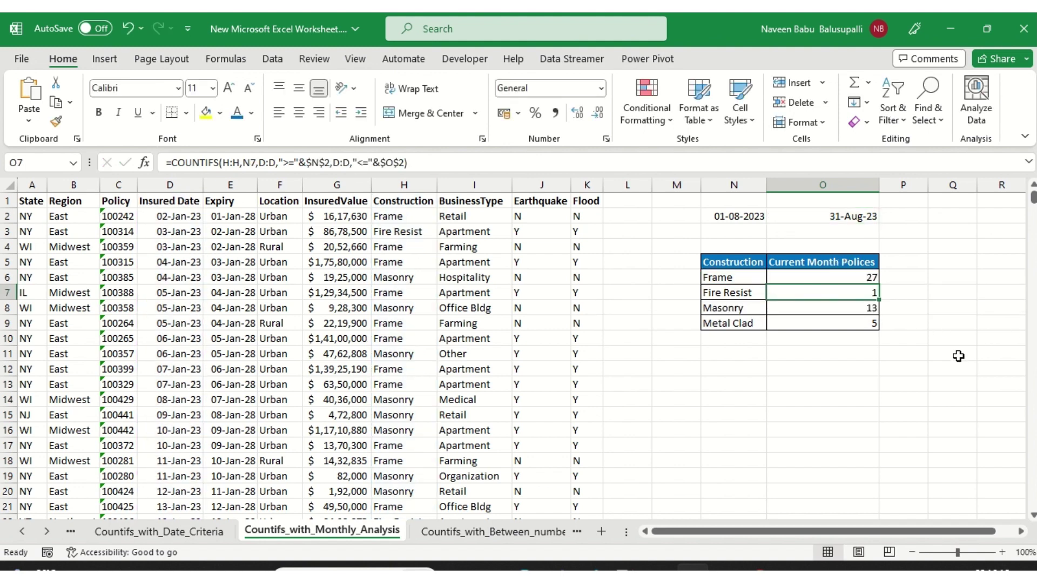
# Select the Current Month Polices formulas from O6 down to O9, and switch to the Countifs_with_Between_numbers sheet.
pyautogui.press('Up')
pyautogui.press('Down')
pyautogui.press('Up')
pyautogui.hotkey('ctrl', 'shift', 'Down')
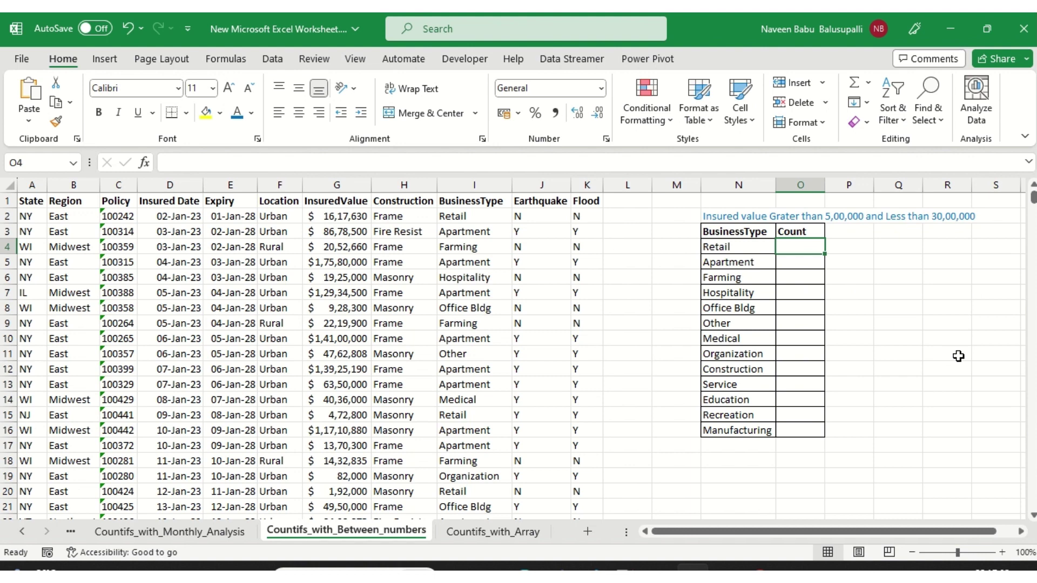
# Start a COUNTIFS formula in O4 with the whole BusinessType column I:I as first range and N4 as its criterion.
pyautogui.write('=countifs')
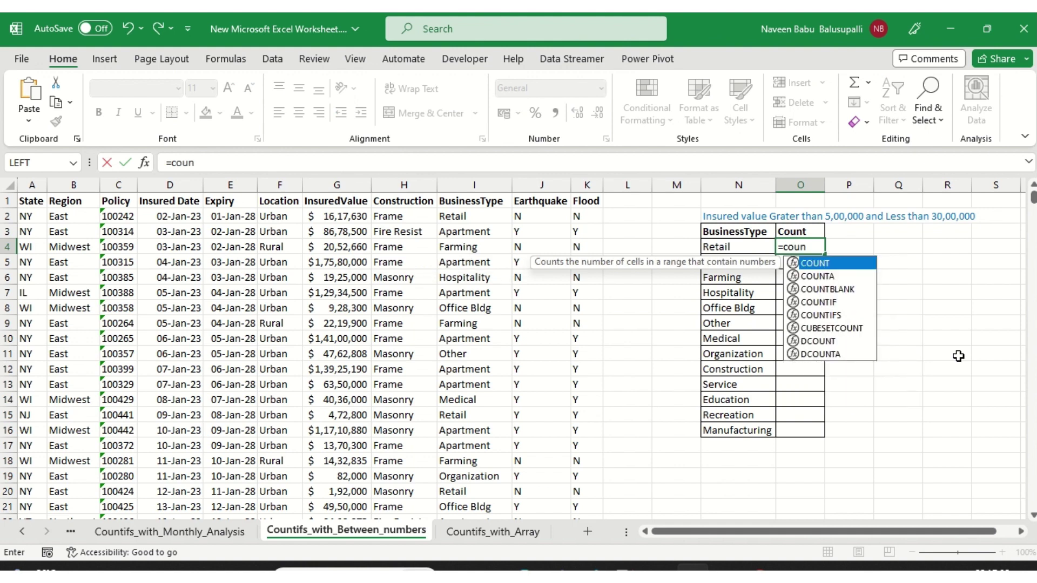
pyautogui.press('Tab')
pyautogui.press('Left')
pyautogui.press('Left')
pyautogui.press('Left')
pyautogui.press('Left')
pyautogui.press('Left')
pyautogui.press('Left')
pyautogui.press('Left')
pyautogui.press('Left')
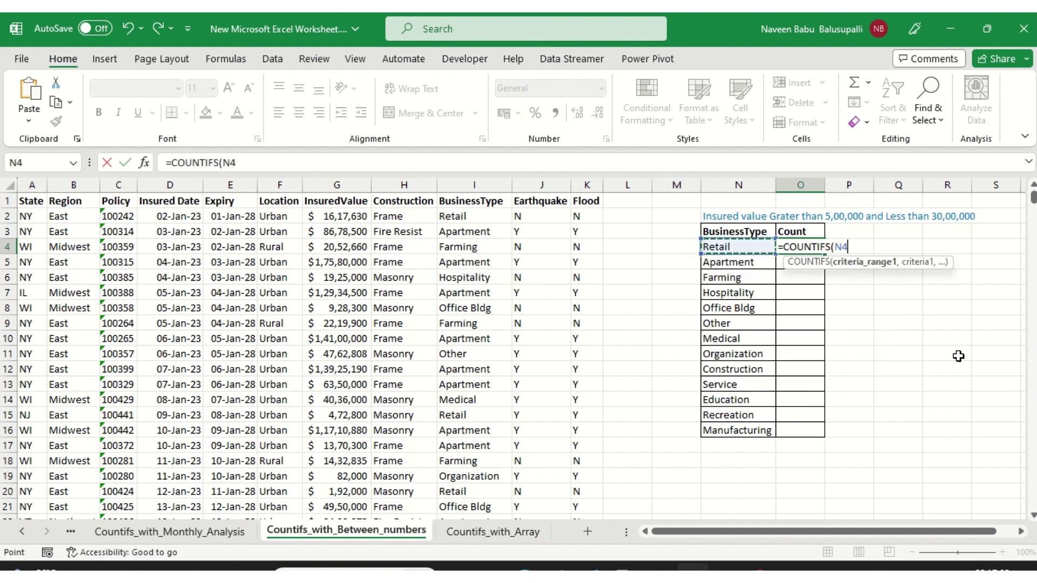
pyautogui.press('Right')
pyautogui.press('Right')
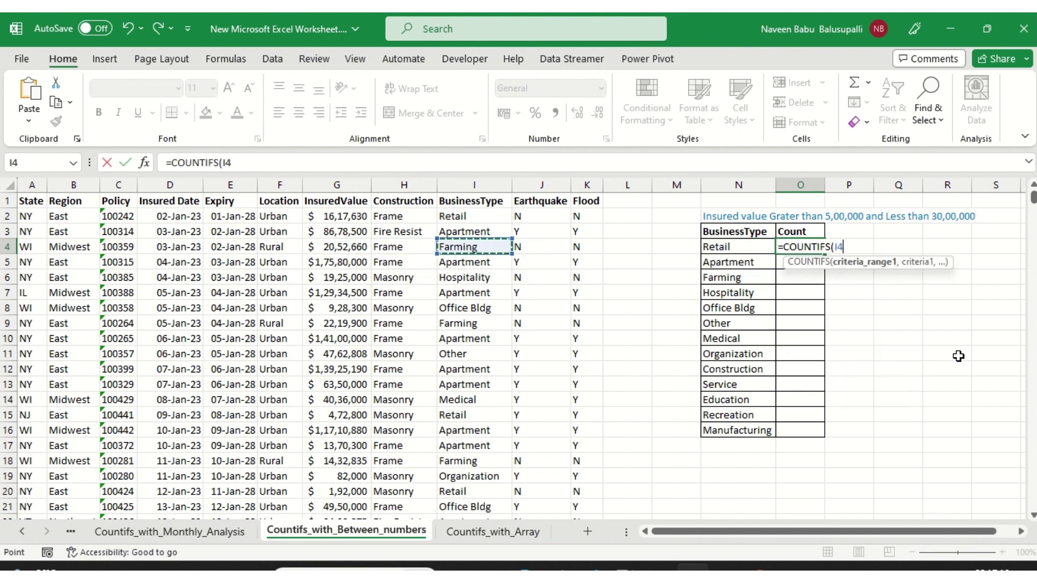
pyautogui.hotkey('ctrl', 'space')
pyautogui.write(',')
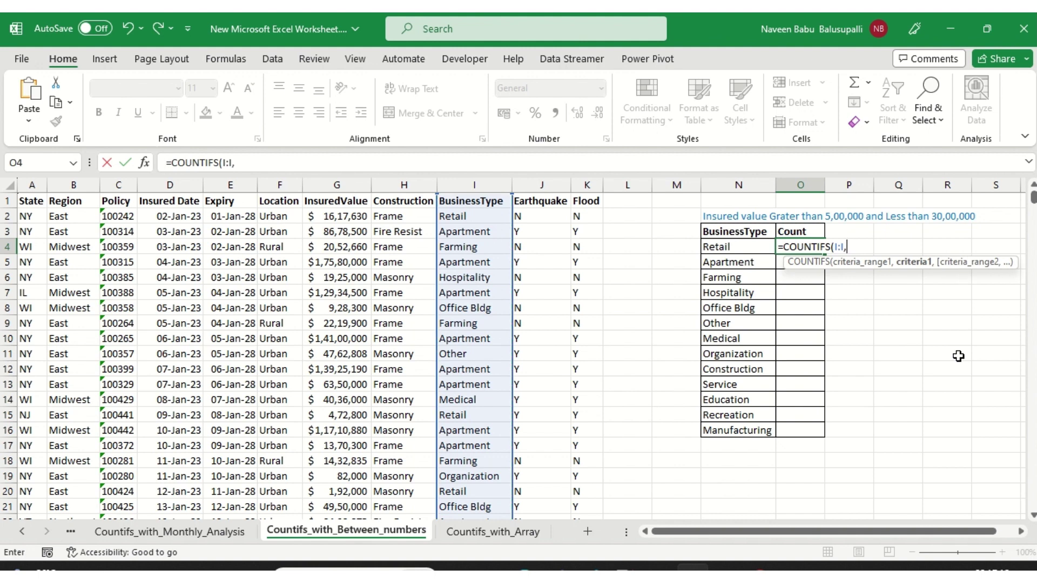
pyautogui.press('Left')
pyautogui.write(',')
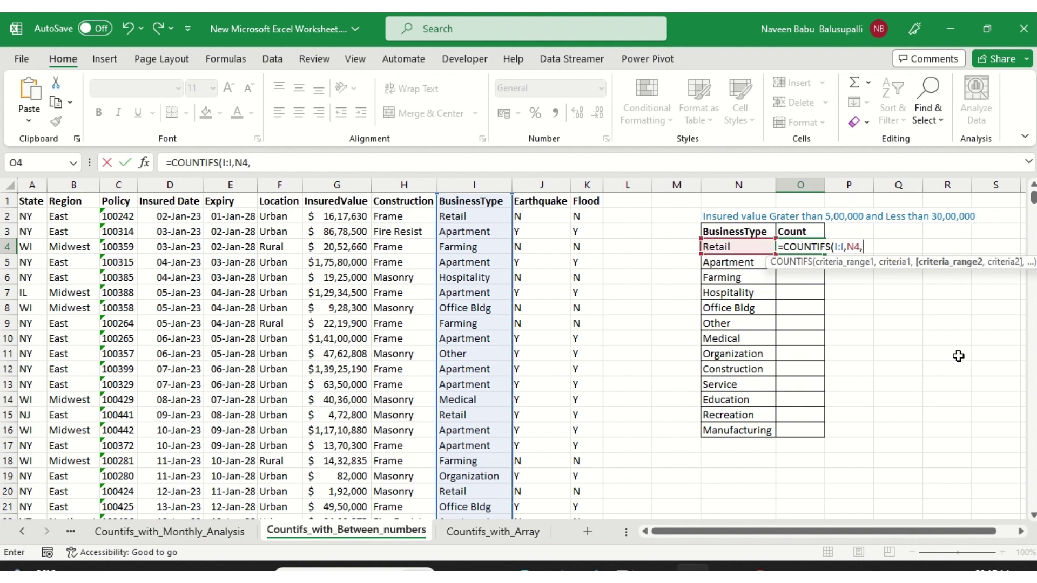
# Add the InsuredValue column G:G with the criterion ">=500000" to the COUNTIFS formula in O4.
pyautogui.press('Left')
pyautogui.press('Left')
pyautogui.press('Left')
pyautogui.press('Left')
pyautogui.press('Left')
pyautogui.press('Left')
pyautogui.press('Left')
pyautogui.press('Left')
pyautogui.press('Left')
pyautogui.press('Left')
pyautogui.press('Left')
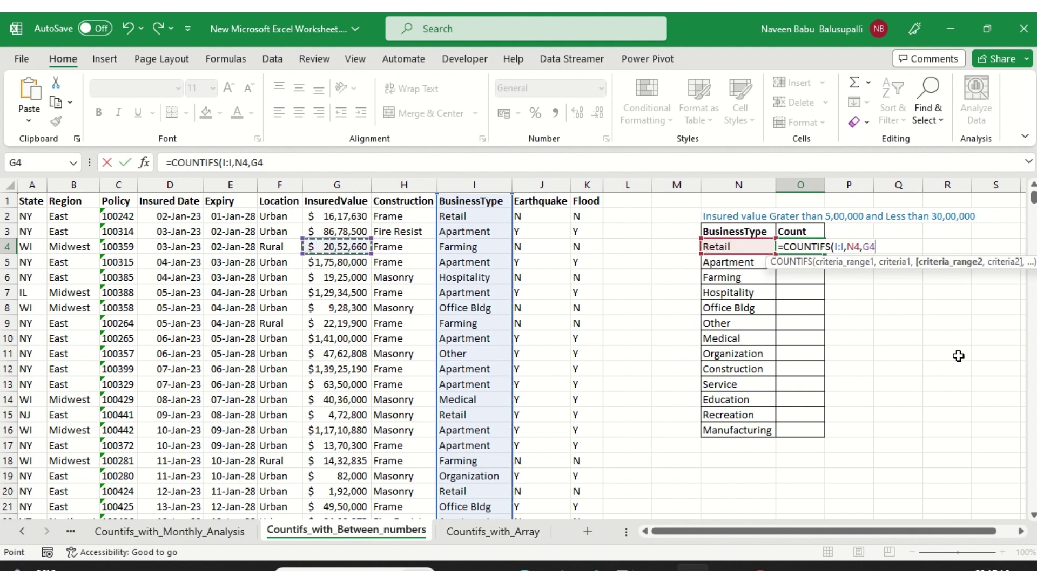
pyautogui.press('Right')
pyautogui.press('Right')
pyautogui.press('Right')
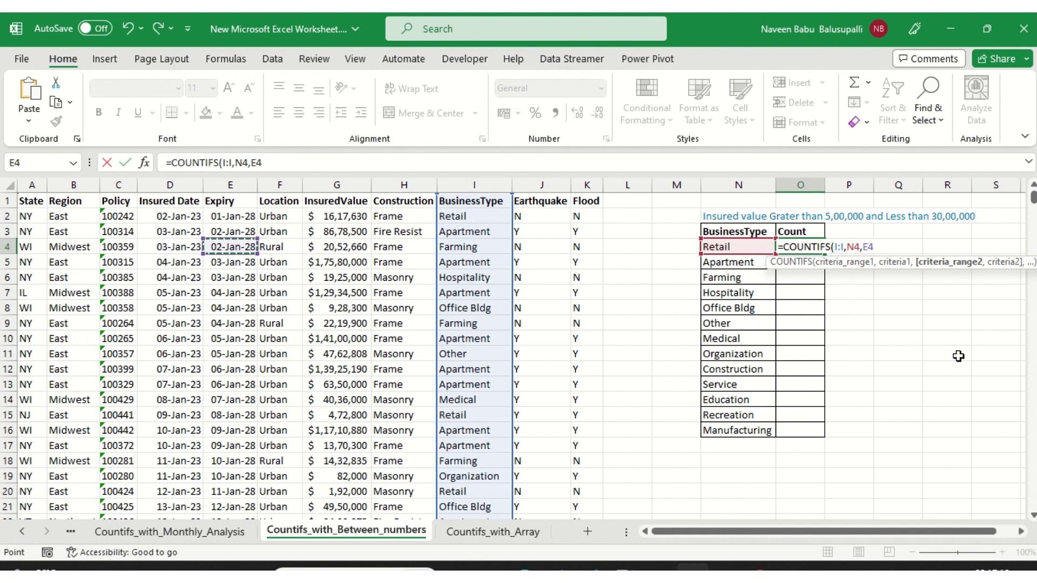
pyautogui.hotkey('ctrl', 'space')
pyautogui.write(',"')
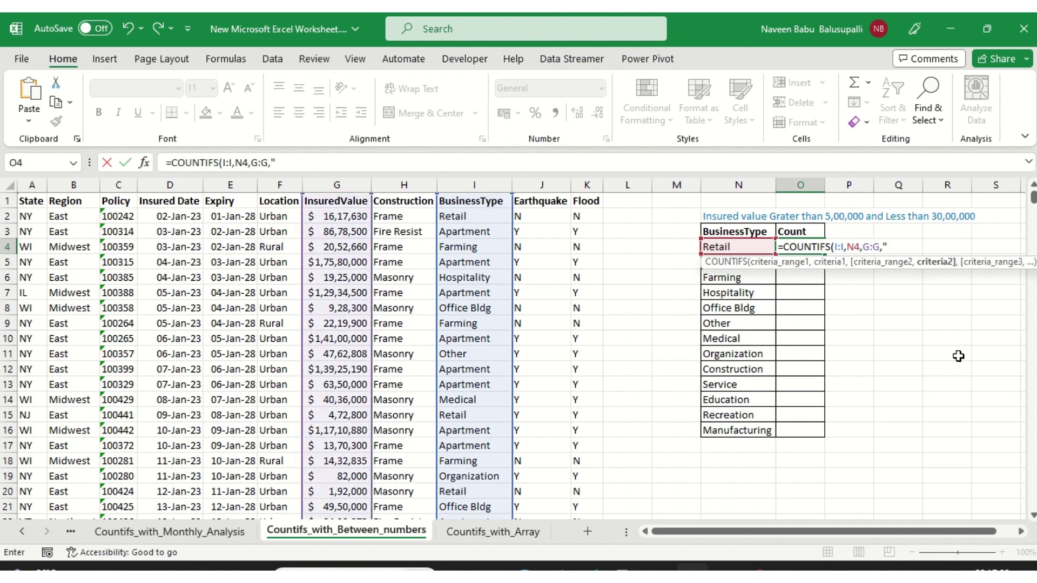
pyautogui.write('>=500000')
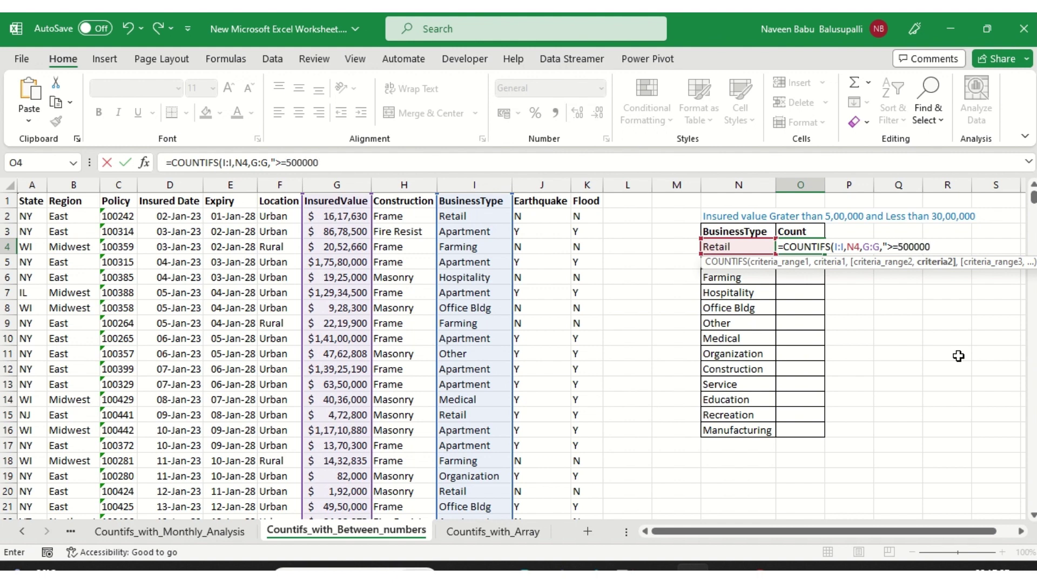
pyautogui.write('",')
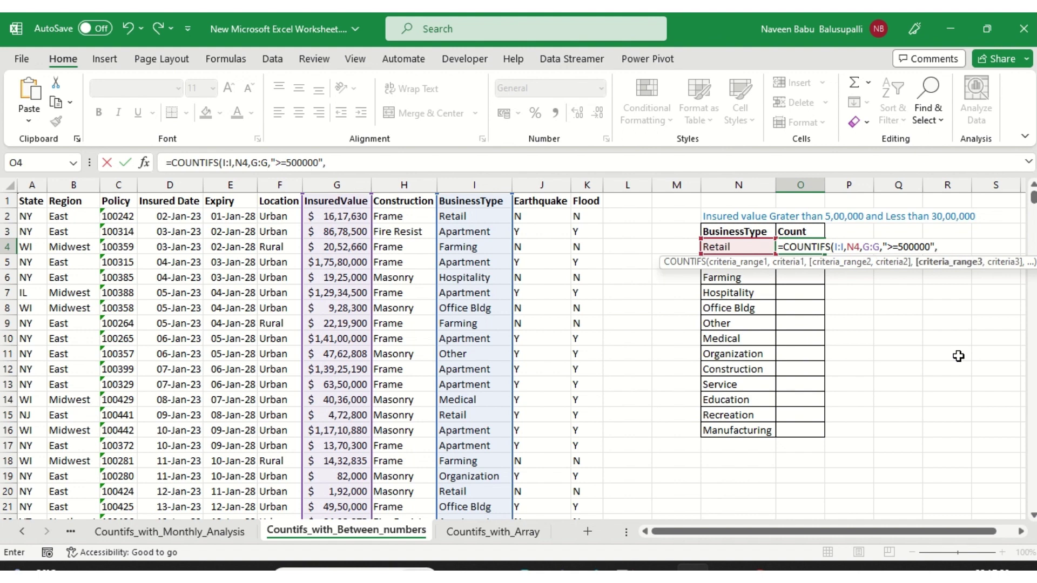
# Add column G:G again with the criterion "<=3000000" and complete the COUNTIFS formula in O4.
pyautogui.press('Left')
pyautogui.press('Left')
pyautogui.press('Left')
pyautogui.press('Left')
pyautogui.press('Left')
pyautogui.press('Left')
pyautogui.press('Left')
pyautogui.press('Left')
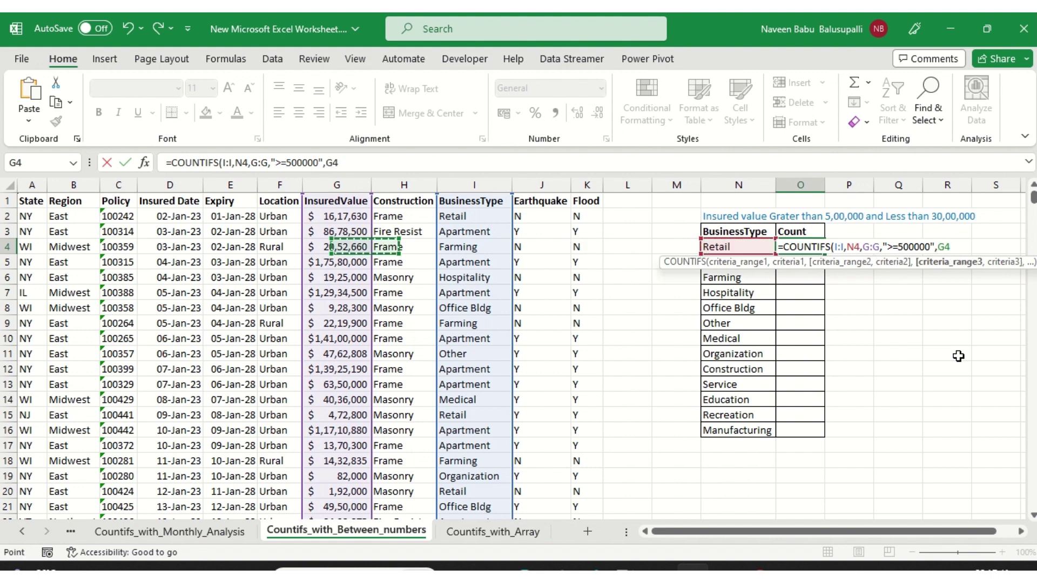
pyautogui.hotkey('ctrl', 'space')
pyautogui.write(',')
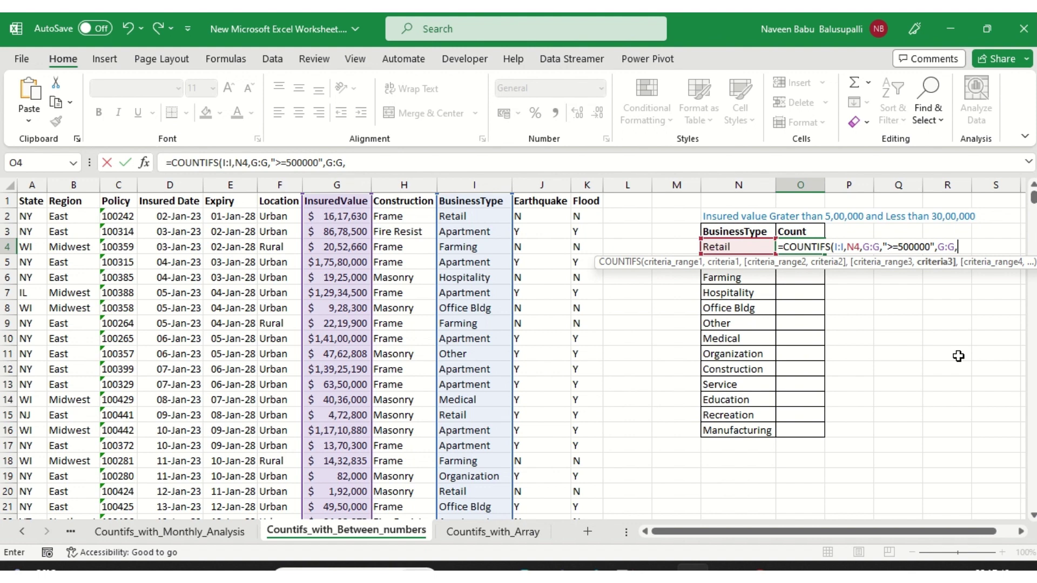
pyautogui.write('"<=3000000')
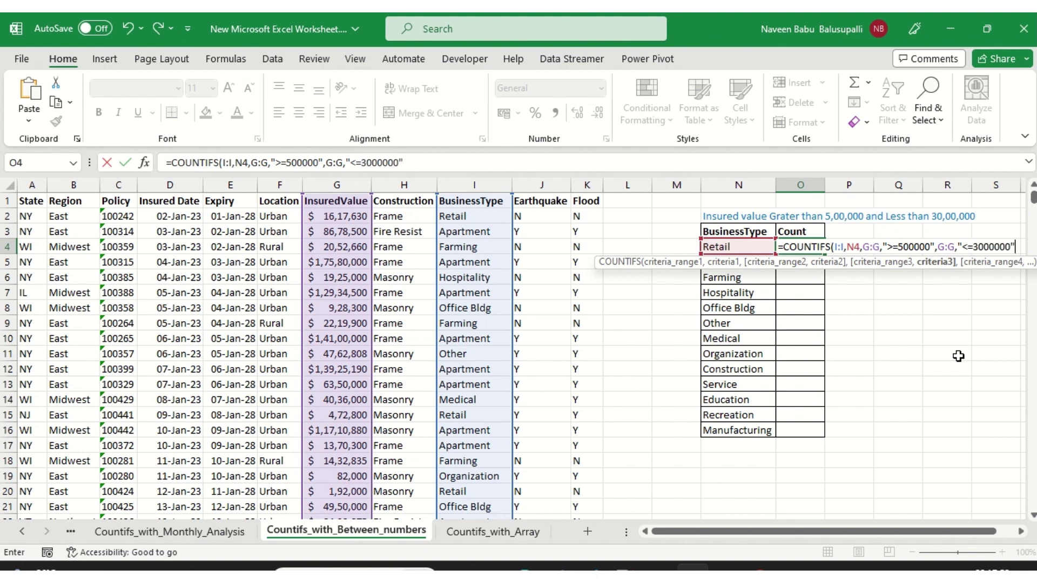
pyautogui.write('")')
pyautogui.press('Return')
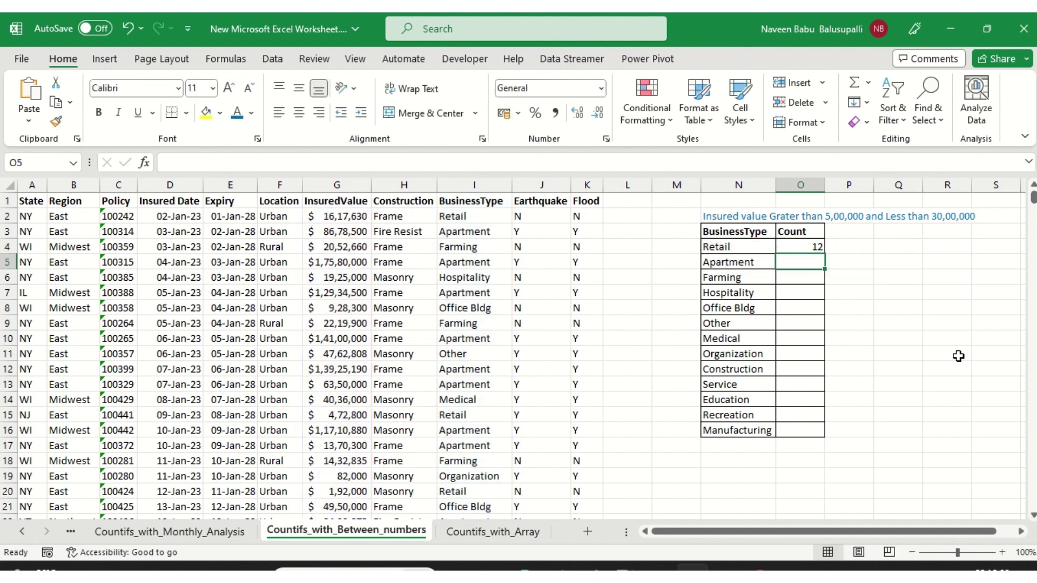
# Fill the COUNTIFS formula from O4 down to O16 for all business types.
pyautogui.press('Up')
pyautogui.press('Left')
pyautogui.hotkey('ctrl', 'Down')
pyautogui.press('Right')
pyautogui.hotkey('ctrl', 'shift', 'Up')
pyautogui.hotkey('ctrl', 'd')
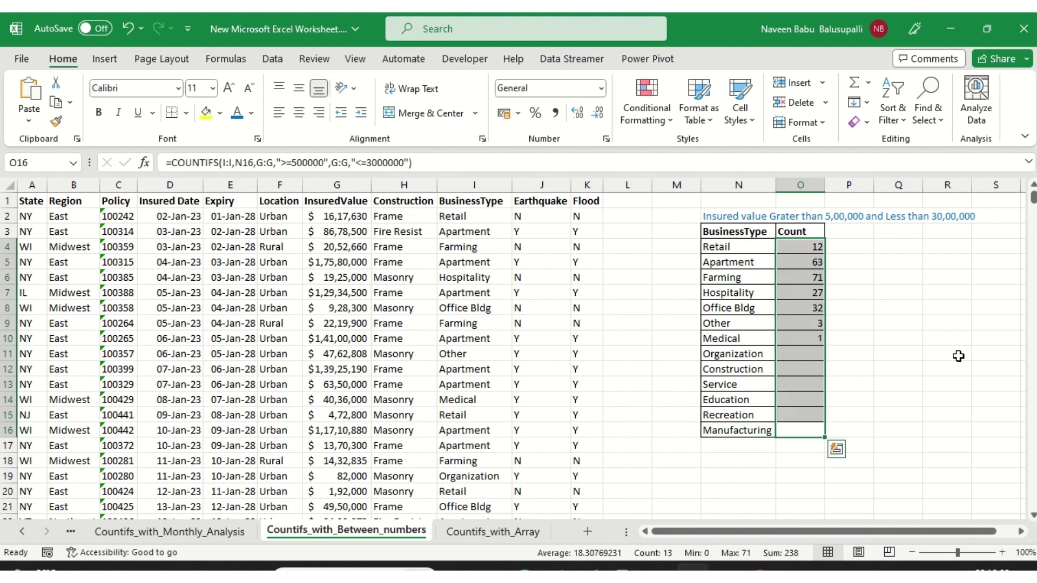
# Review the filled business type counts and return to the Retail row to examine its count.
pyautogui.press('Up')
pyautogui.press('Up')
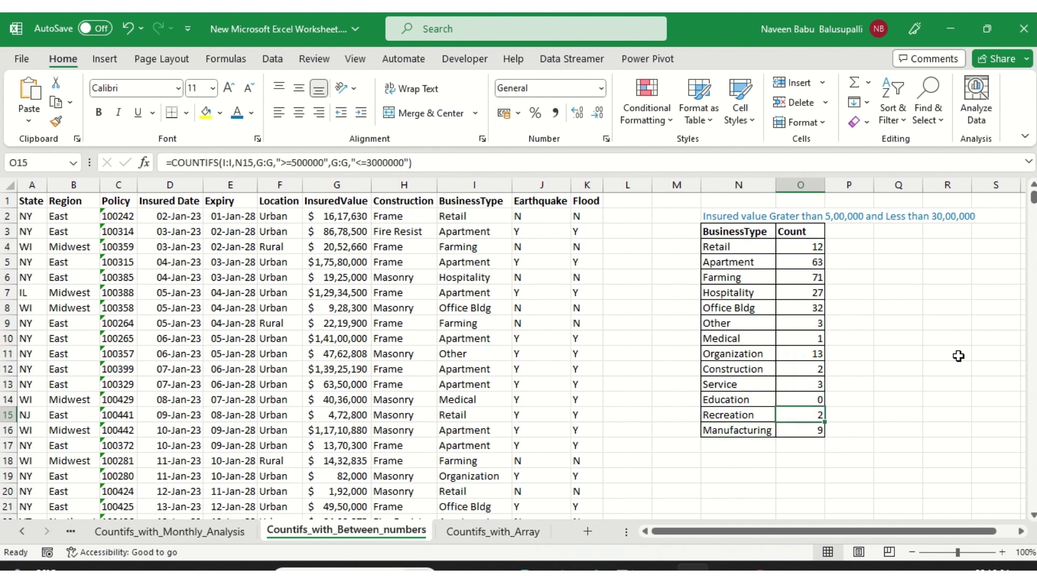
pyautogui.hotkey('ctrl', 'Up')
pyautogui.press('Down')
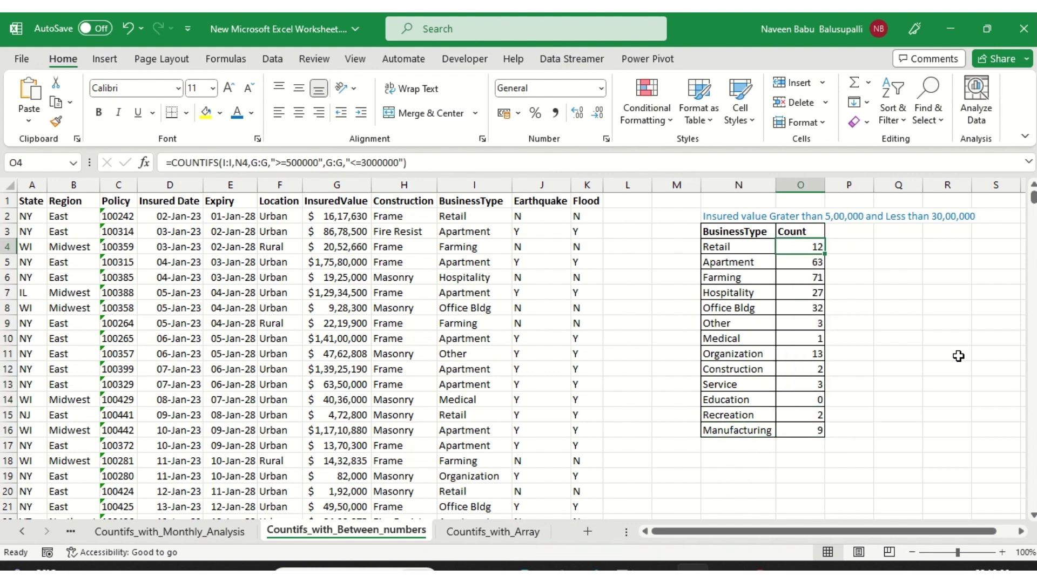
pyautogui.press('Left')
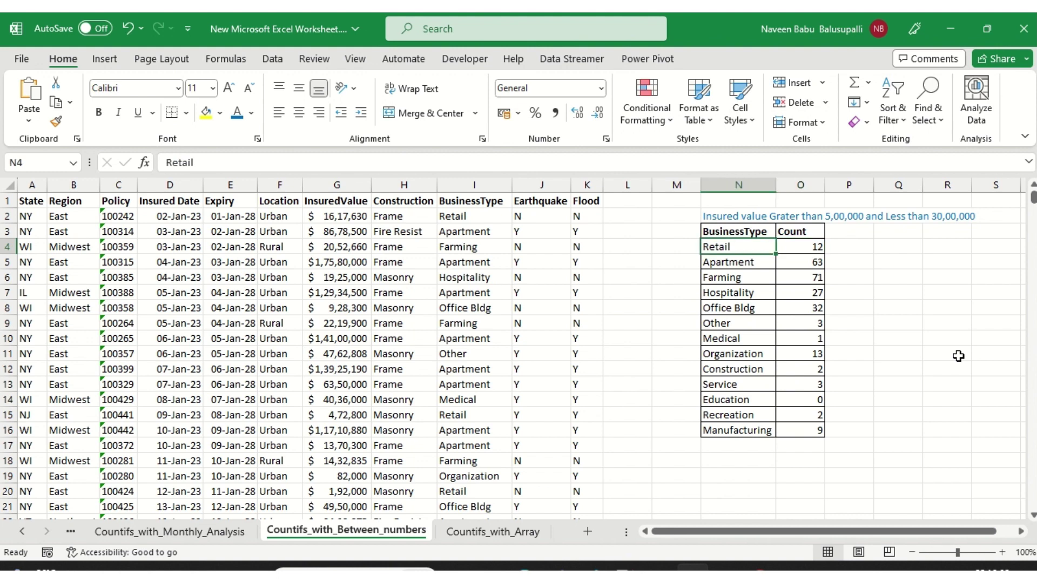
pyautogui.press('Right')
pyautogui.press('Left')
pyautogui.press('Right')
pyautogui.press('Left')
pyautogui.press('Up')
pyautogui.press('Down')
pyautogui.press('Right')
pyautogui.press('Left')
# Turn on filters for the policy data and filter the BusinessType column to show only Retail.
pyautogui.press('Left')
pyautogui.press('Left')
pyautogui.press('Up')
pyautogui.press('Up')
pyautogui.press('Left')
pyautogui.press('Up')
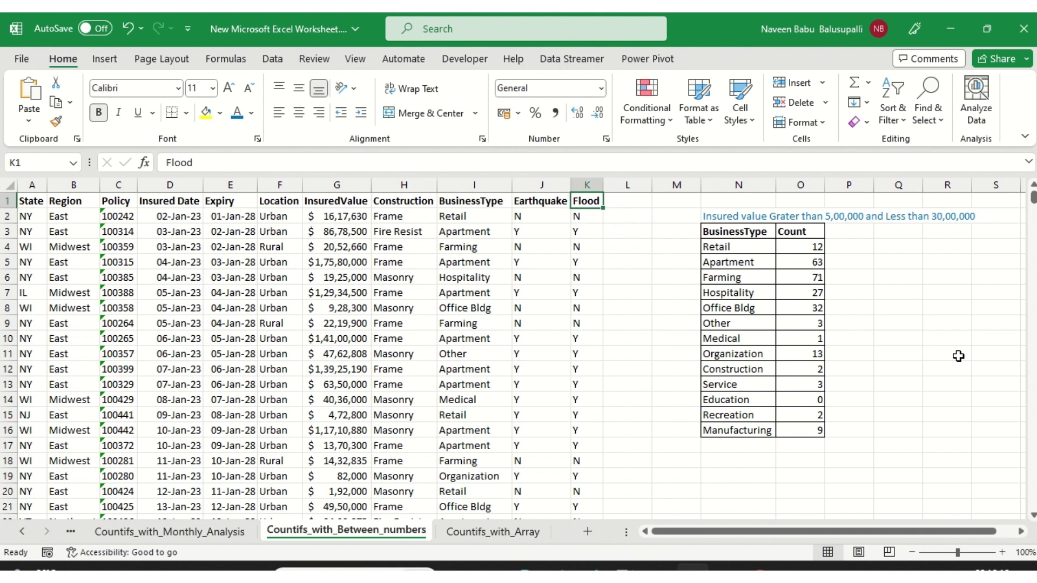
pyautogui.hotkey('ctrl', 'shift', 'l')
pyautogui.press('Left')
pyautogui.press('Left')
pyautogui.hotkey('alt', 'Down')
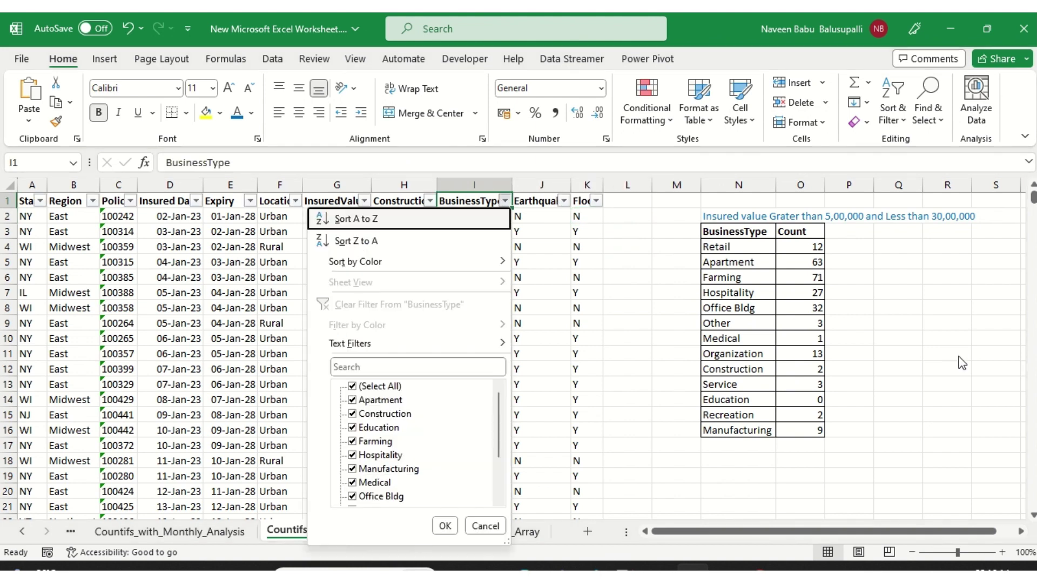
pyautogui.press('Tab')
pyautogui.press('Up')
pyautogui.press('Up')
pyautogui.write('re')
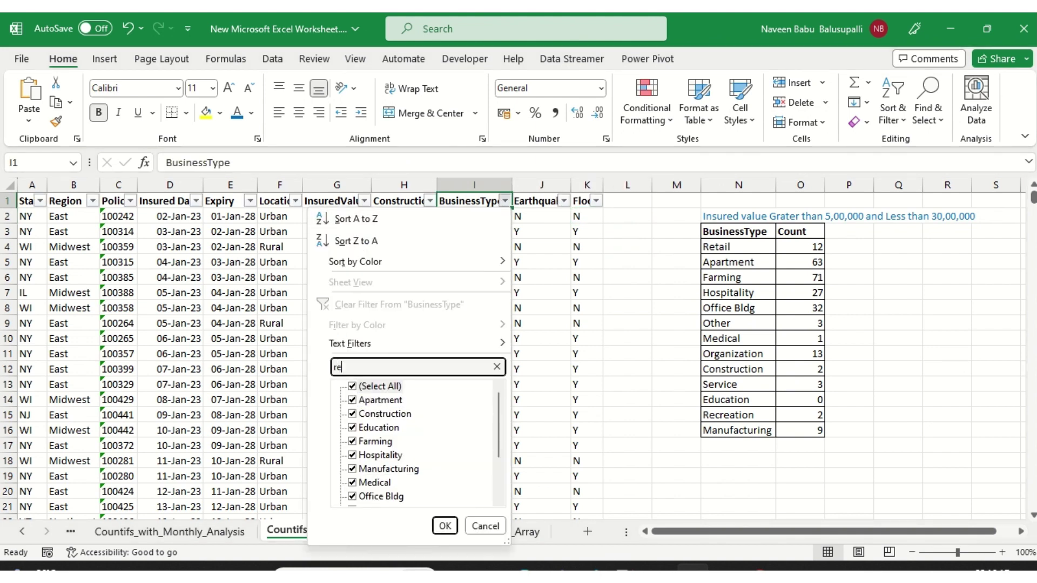
pyautogui.press('Tab')
pyautogui.press('Down')
pyautogui.press('Down')
pyautogui.press('space')
pyautogui.press('Return')
# Filter the InsuredValue column to values between 500000 and 3000000 for the Retail policies.
pyautogui.press('Left')
pyautogui.press('Left')
pyautogui.hotkey('alt', 'Down')
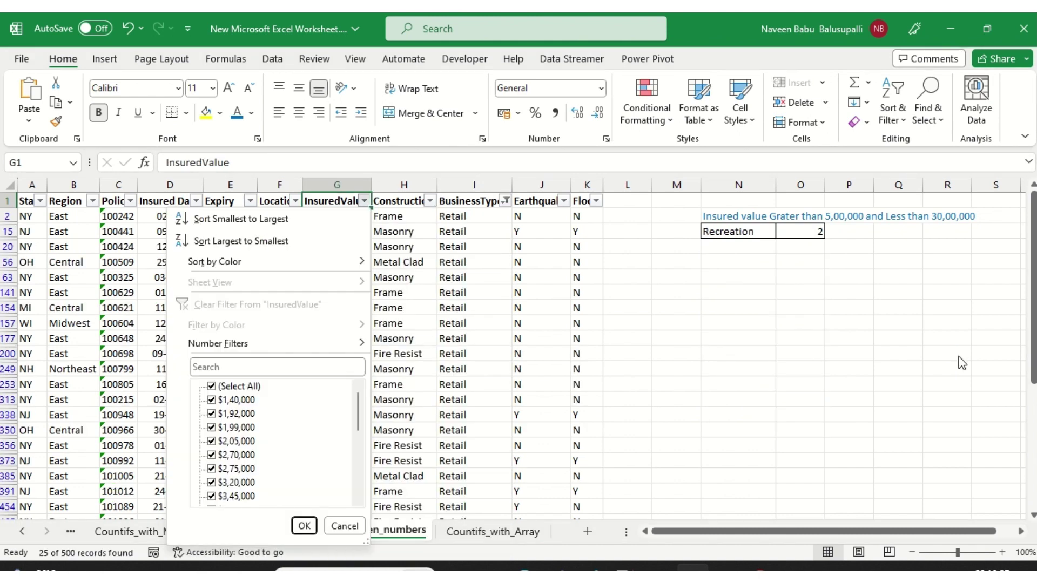
pyautogui.click(241, 346)
pyautogui.click(447, 456)
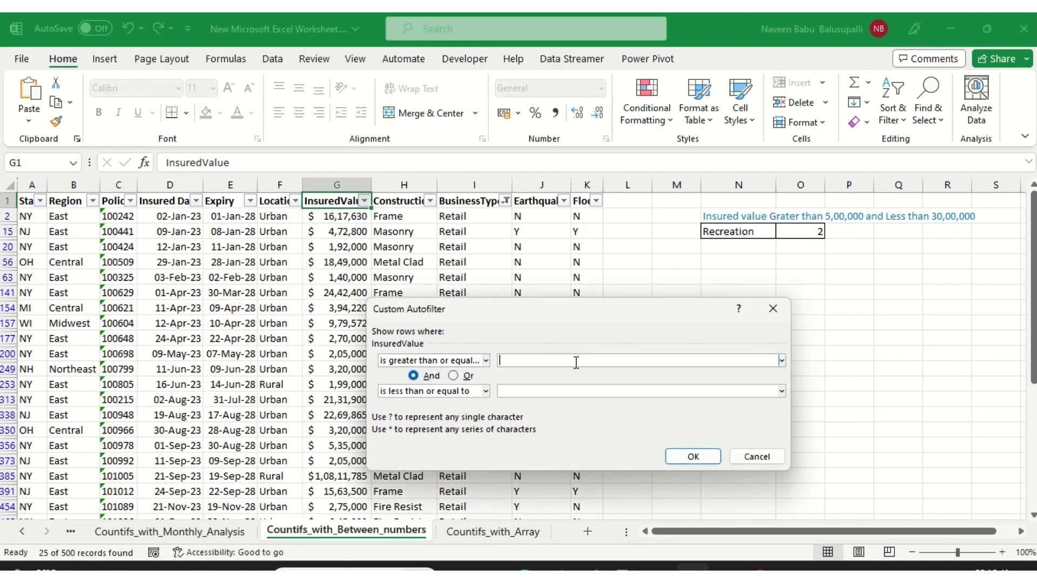
pyautogui.write('500000')
pyautogui.press('Tab')
pyautogui.press('Tab')
pyautogui.press('Tab')
pyautogui.write('3000000')
pyautogui.click(702, 459)
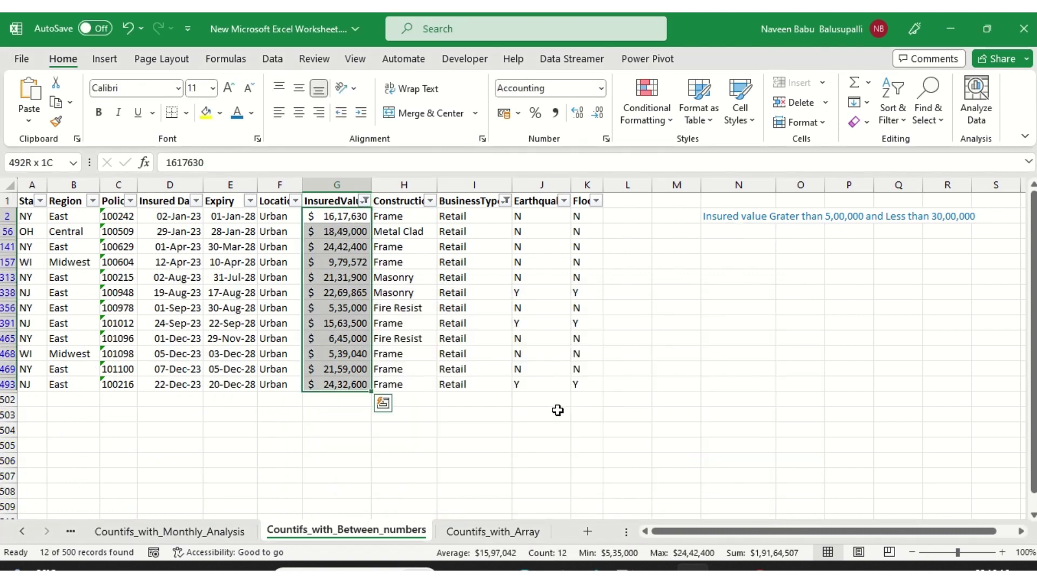
# Turn off the filters on the policy data and return to the business type count table.
pyautogui.hotkey('ctrl', 'z')
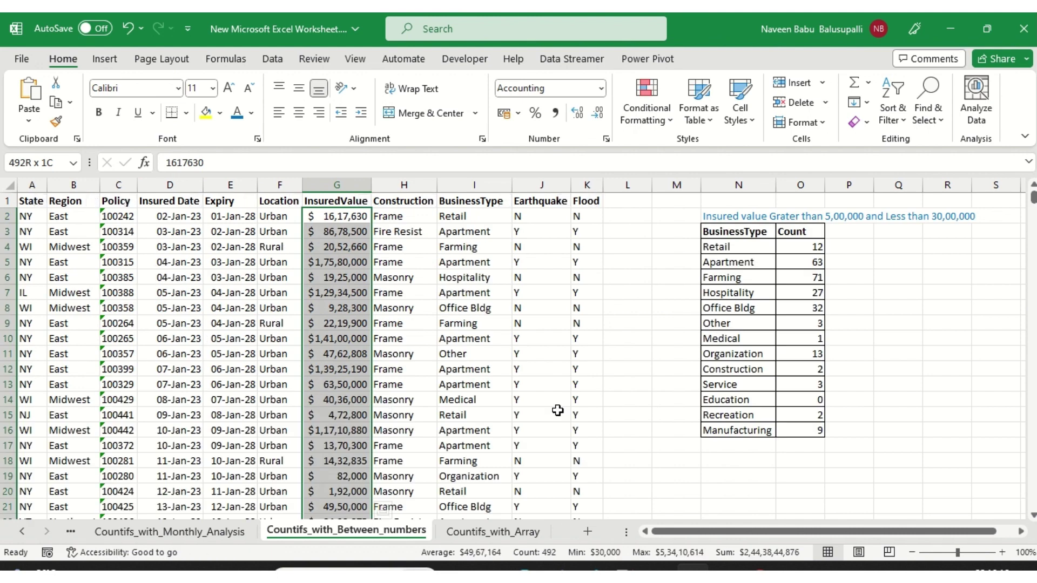
pyautogui.hotkey('ctrl', 'z')
pyautogui.press('Right')
pyautogui.press('Right')
pyautogui.press('Right')
pyautogui.press('Down')
pyautogui.press('Down')
pyautogui.press('Down')
pyautogui.press('Down')
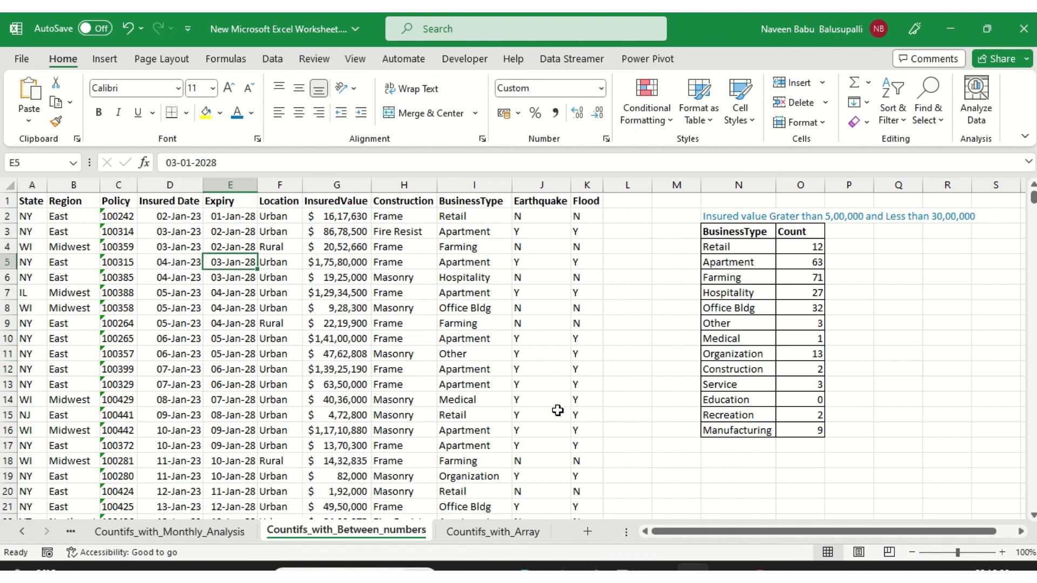
pyautogui.hotkey('ctrl', 'Right')
pyautogui.hotkey('ctrl', 'Right')
pyautogui.press('Right')
pyautogui.press('Up')
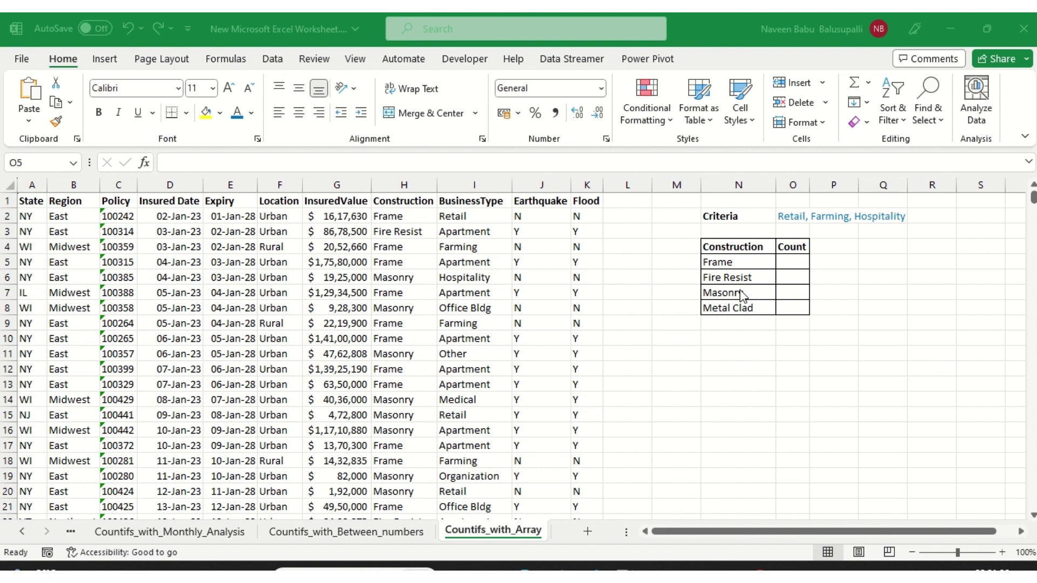
# On the Countifs_with_Array sheet, start a COUNTIFS formula in O5 with range H:H and criterion N5.
pyautogui.write('=c')
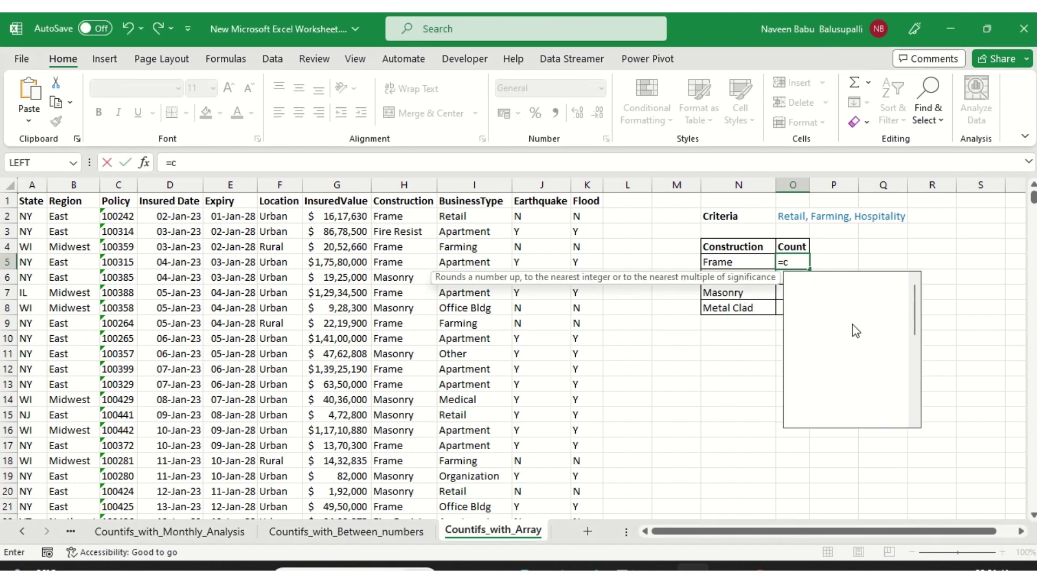
pyautogui.write('ountifs')
pyautogui.press('Tab')
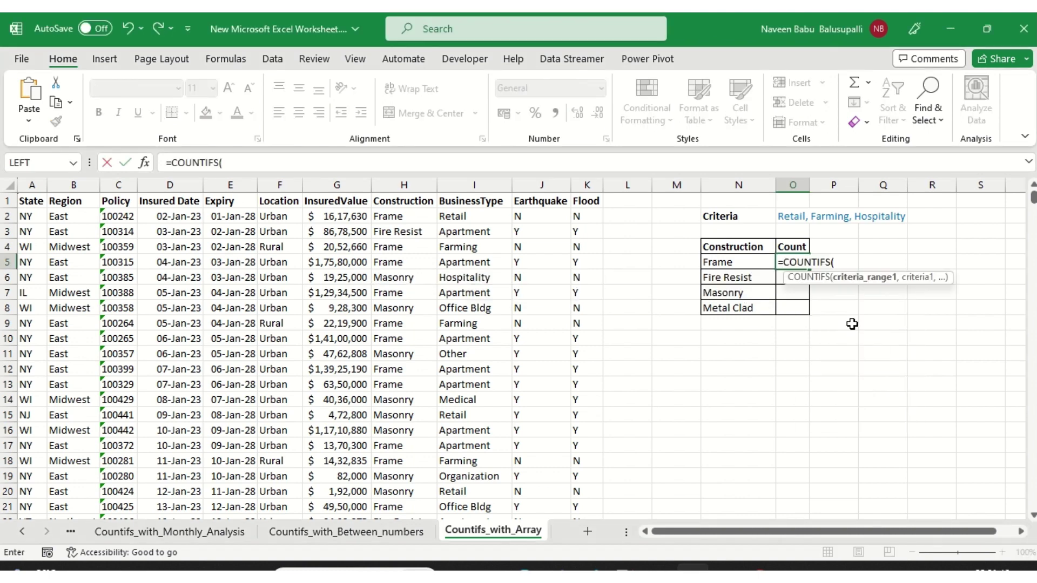
pyautogui.press('Left')
pyautogui.press('Left')
pyautogui.press('Left')
pyautogui.press('Left')
pyautogui.press('Left')
pyautogui.press('Left')
pyautogui.press('Left')
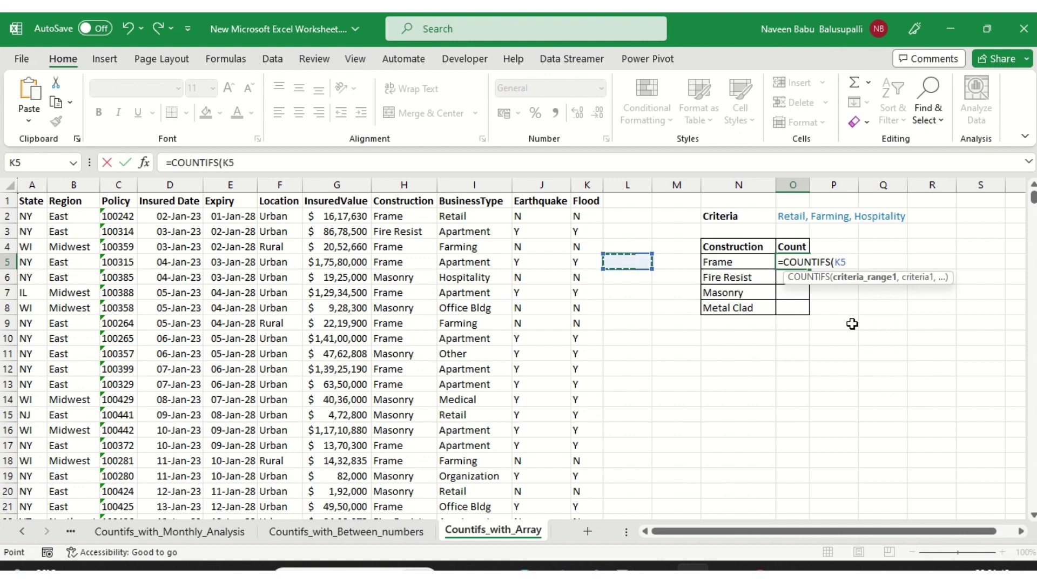
pyautogui.hotkey('ctrl', 'space')
pyautogui.write(',')
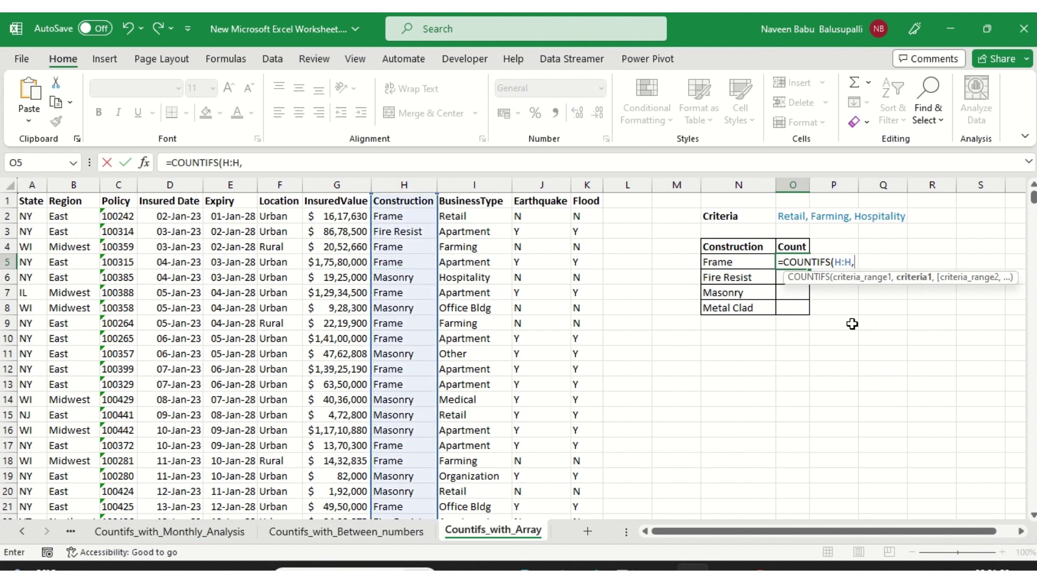
pyautogui.press('Left')
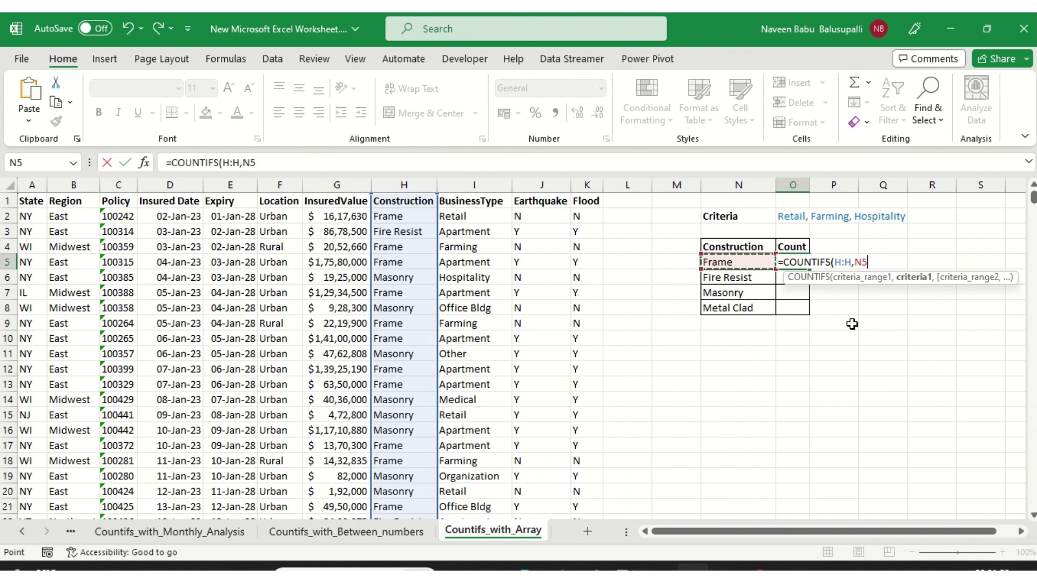
pyautogui.write(',')
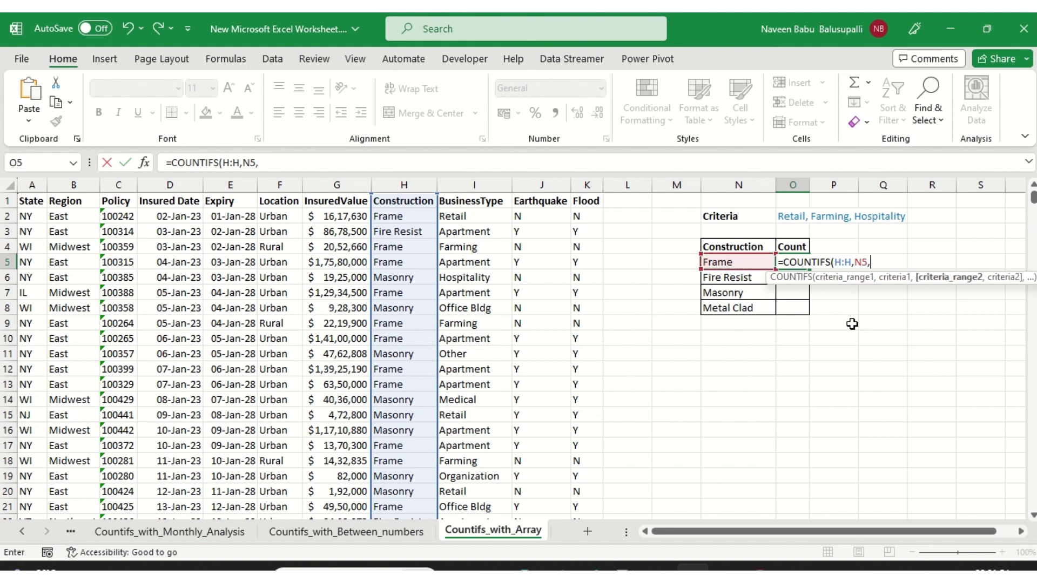
# Add column I:I with the array criterion {"Retail","Farming","Hospitality"} and complete the COUNTIFS formula in O5.
pyautogui.press('Left')
pyautogui.press('Left')
pyautogui.press('Left')
pyautogui.press('Left')
pyautogui.press('Left')
pyautogui.press('Left')
pyautogui.hotkey('ctrl', 'space')
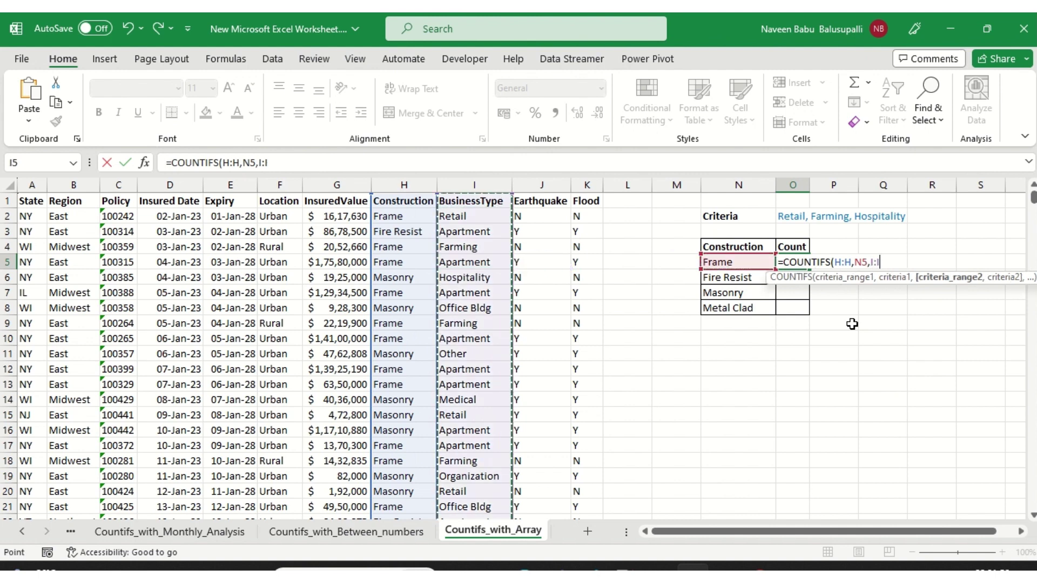
pyautogui.write(',')
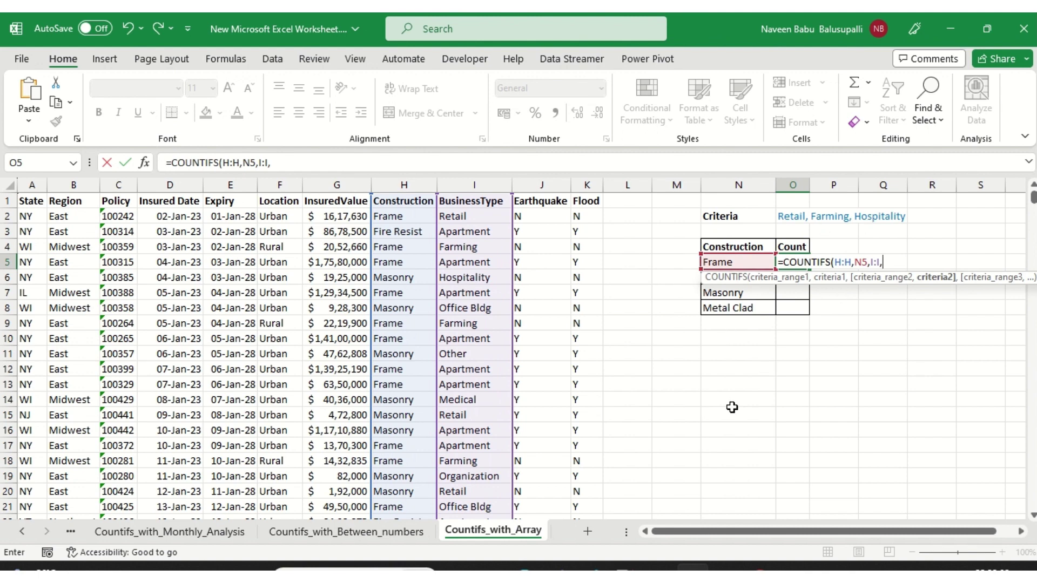
pyautogui.write('{"Retail","Farming"')
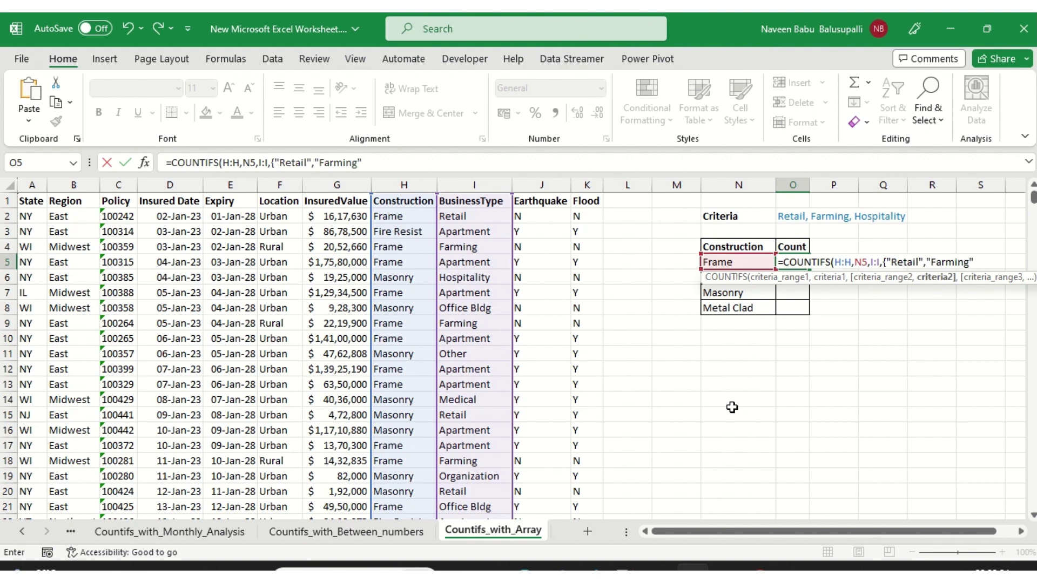
pyautogui.write(',"Hosipitality"')
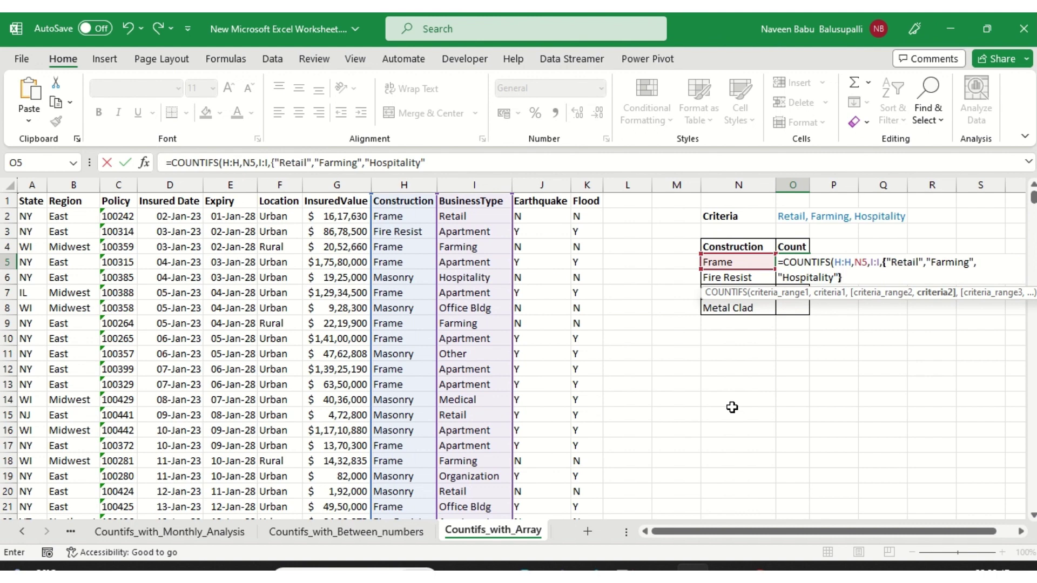
pyautogui.write('})')
pyautogui.press('Return')
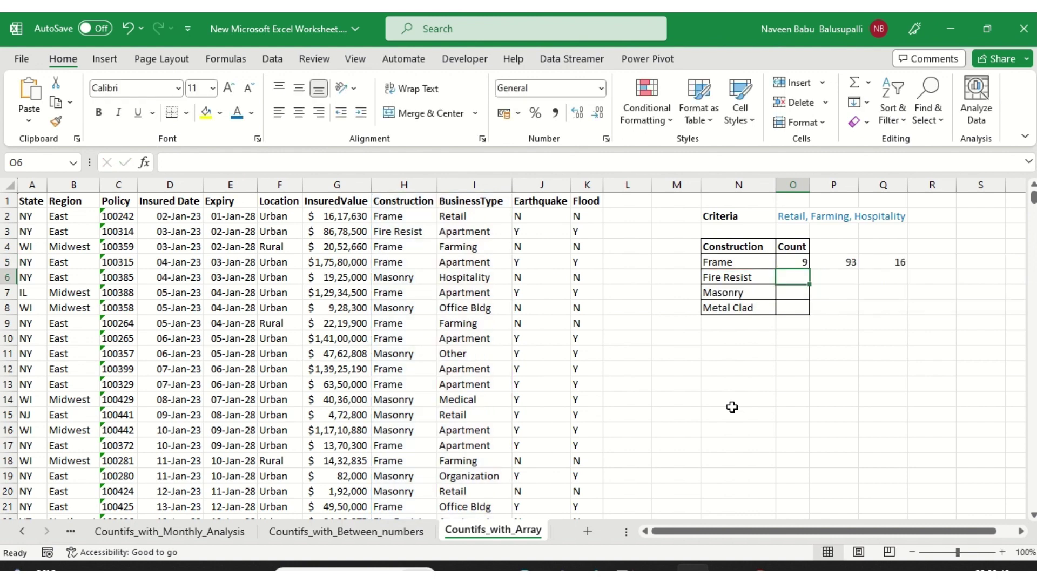
# Review the spilled Frame counts and wrap the COUNTIFS formula in O5 in a SUM function.
pyautogui.press('Up')
pyautogui.press('Right')
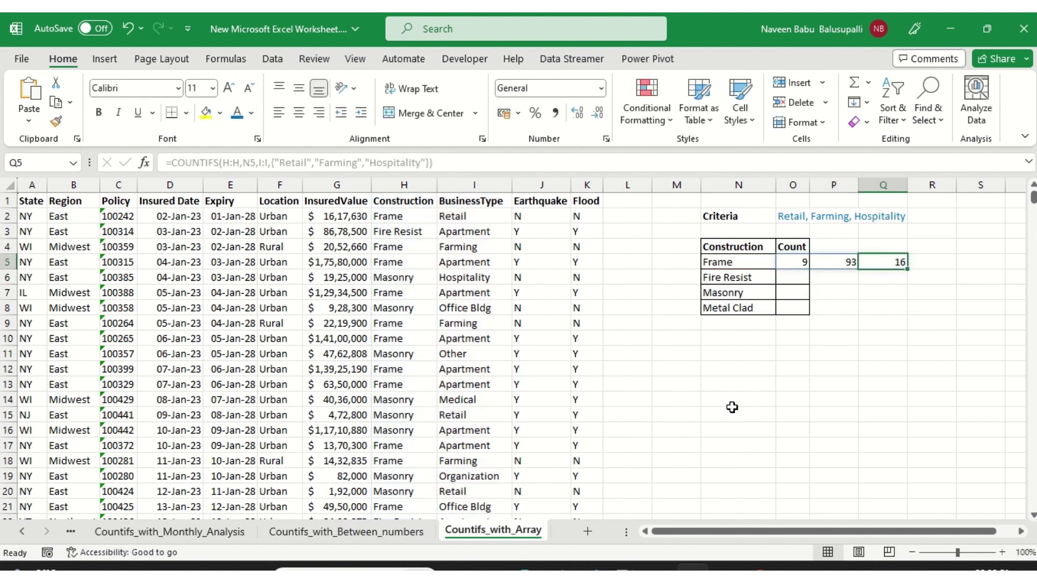
pyautogui.press('Left')
pyautogui.press('Down')
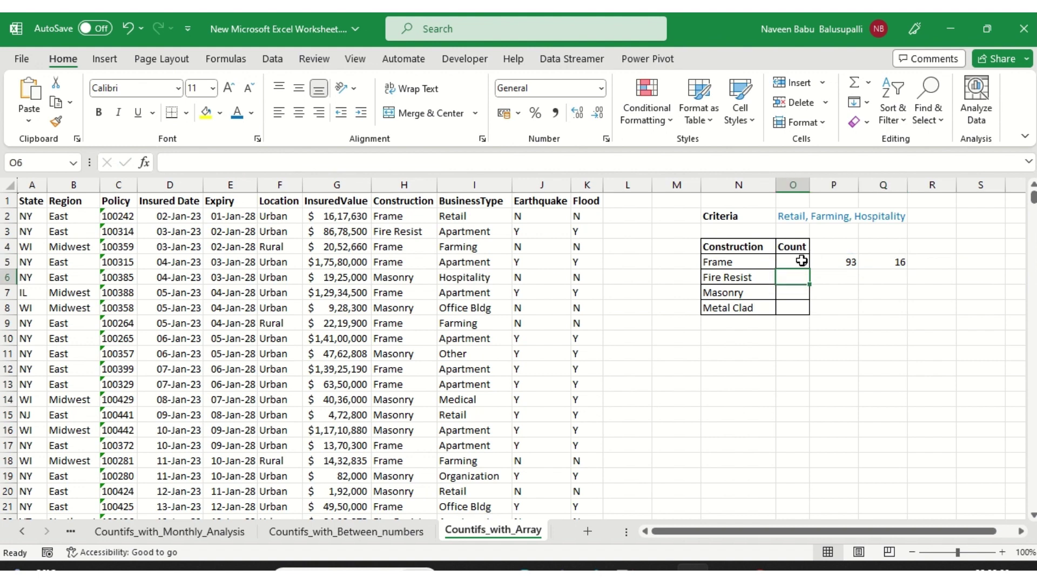
pyautogui.click(800, 262)
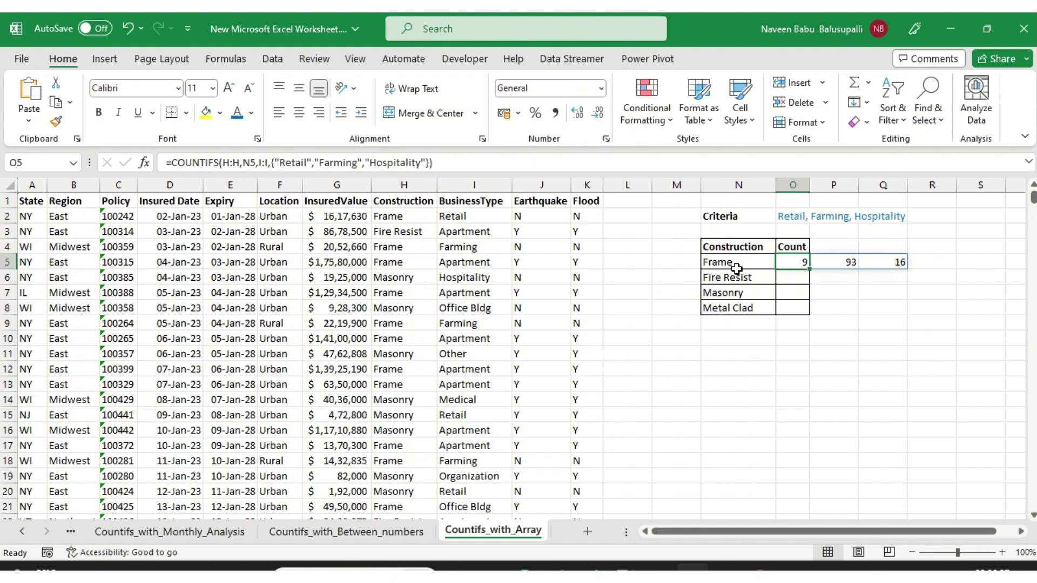
pyautogui.press('F2')
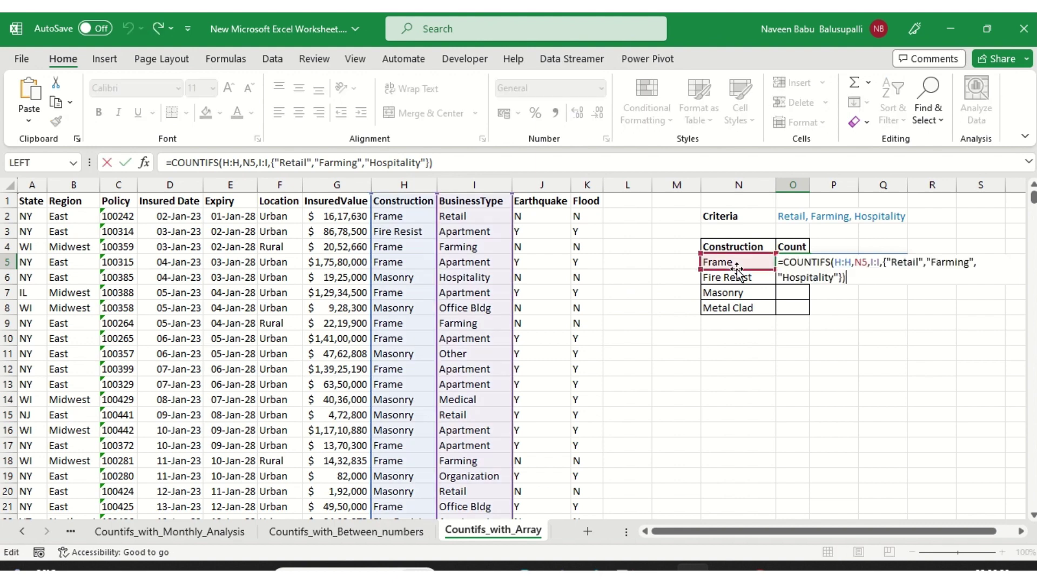
pyautogui.press('Home')
pyautogui.press('Right')
pyautogui.write('sum')
pyautogui.press('Tab')
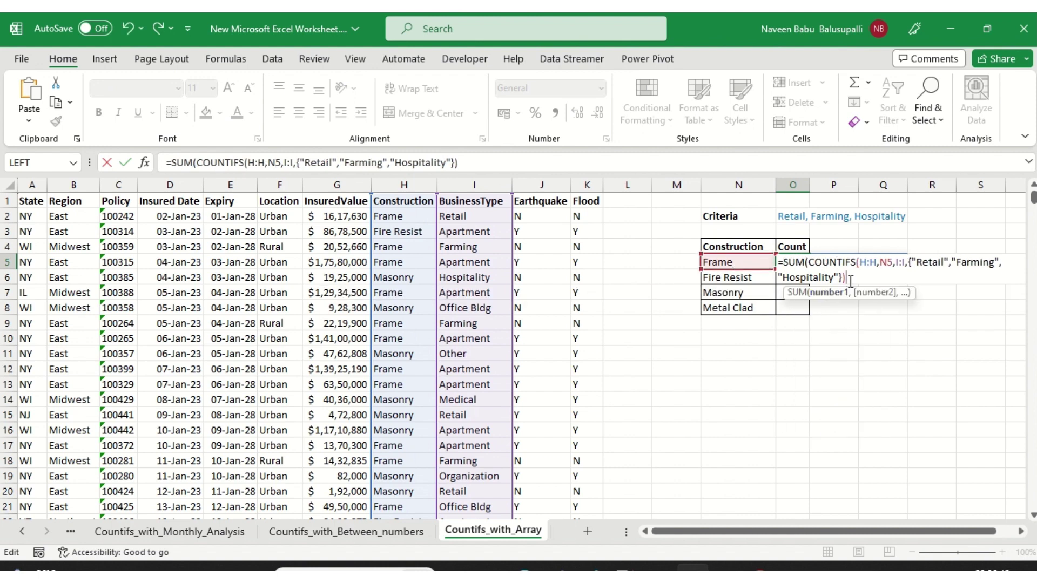
pyautogui.write(')')
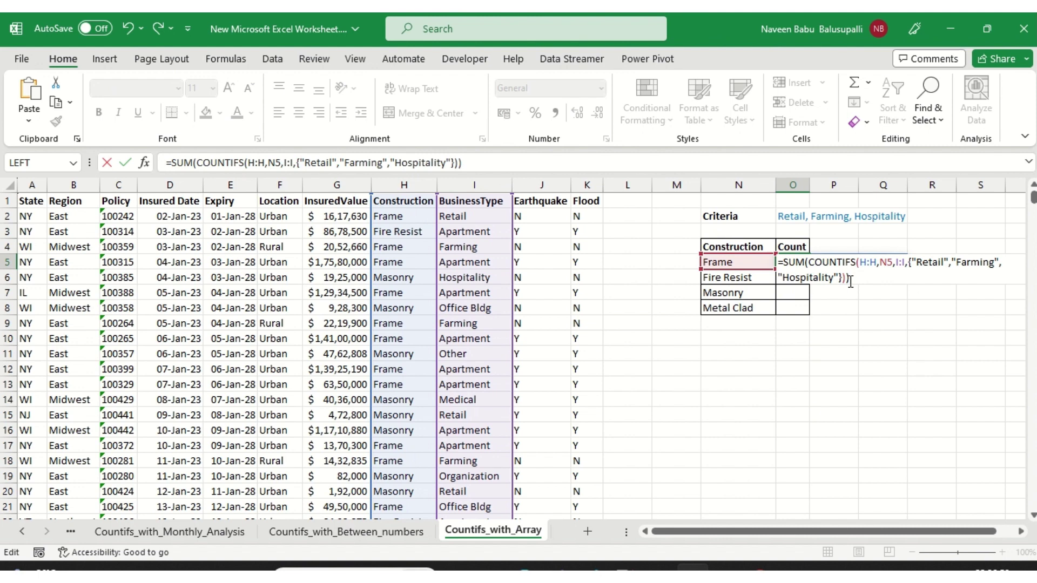
pyautogui.hotkey('ctrl', 'Return')
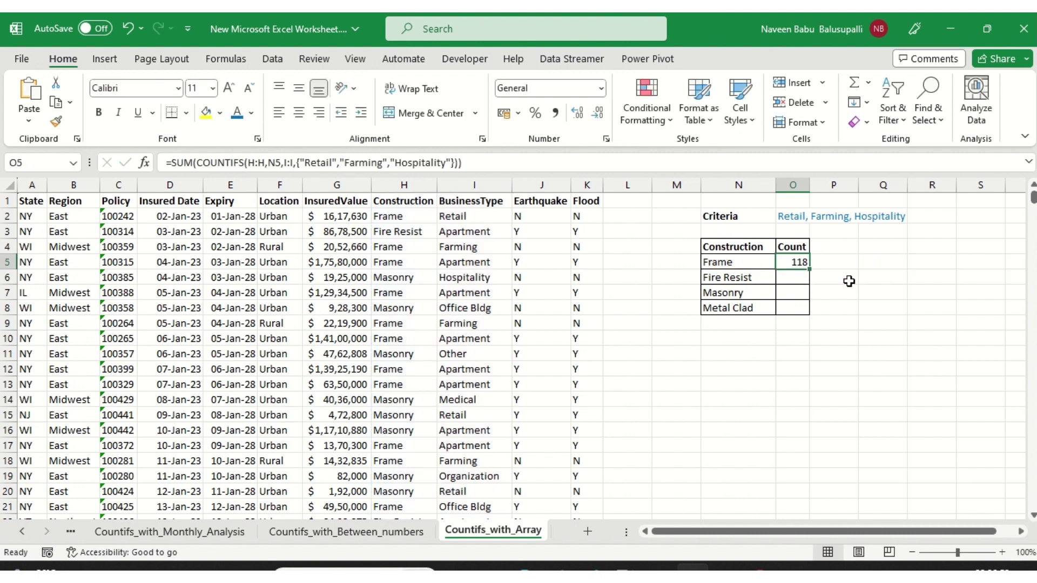
# Fill the SUM and COUNTIFS formula from O5 down to O8 for all construction types.
pyautogui.press('Left')
pyautogui.hotkey('ctrl', 'Down')
pyautogui.press('Right')
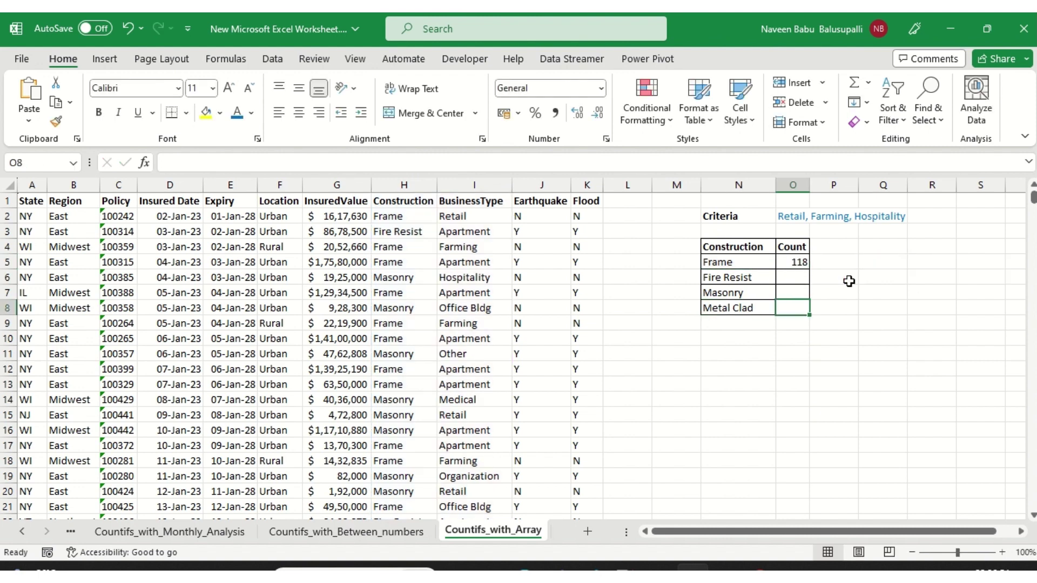
pyautogui.hotkey('ctrl', 'shift', 'Up')
pyautogui.hotkey('ctrl', 'd')
pyautogui.press('Down')
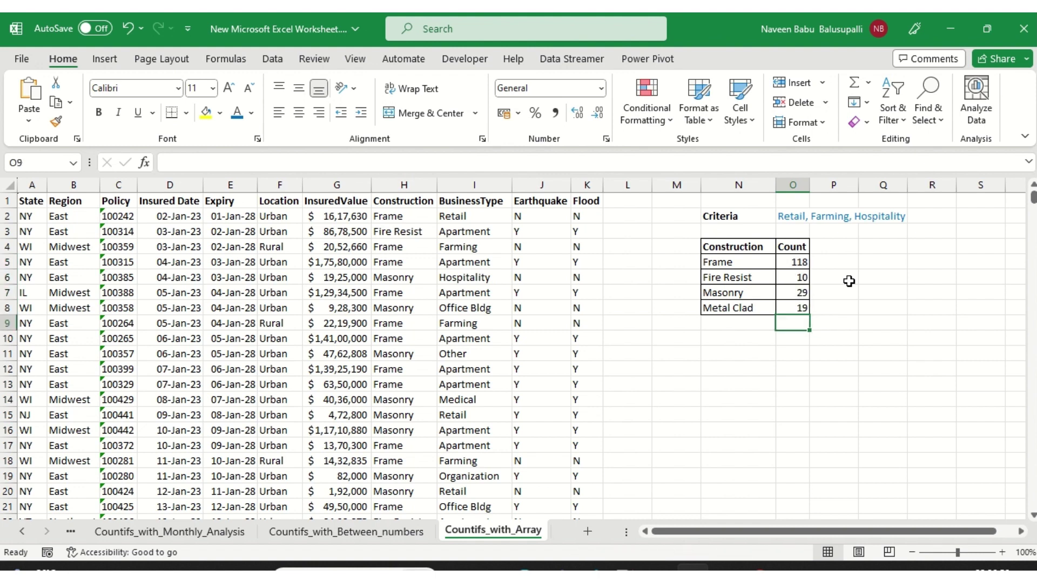
# Turn on filters for the policy data and filter the Construction column to show only Frame.
pyautogui.hotkey('ctrl', 'Up')
pyautogui.press('Left')
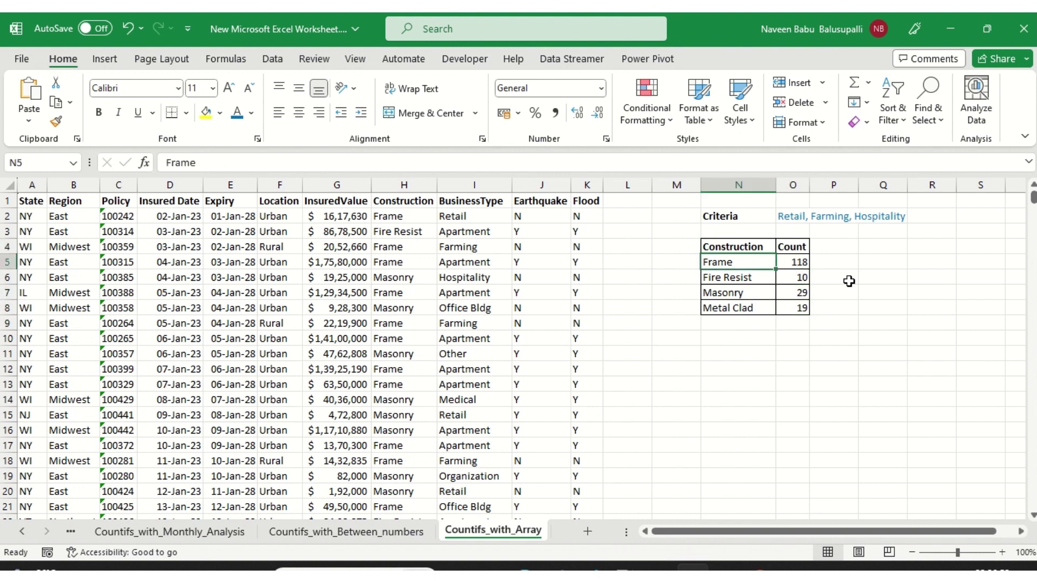
pyautogui.press('Left')
pyautogui.press('Left')
pyautogui.press('Left')
pyautogui.press('Left')
pyautogui.press('Left')
pyautogui.press('Up')
pyautogui.press('Up')
pyautogui.press('Up')
pyautogui.press('Up')
pyautogui.press('Left')
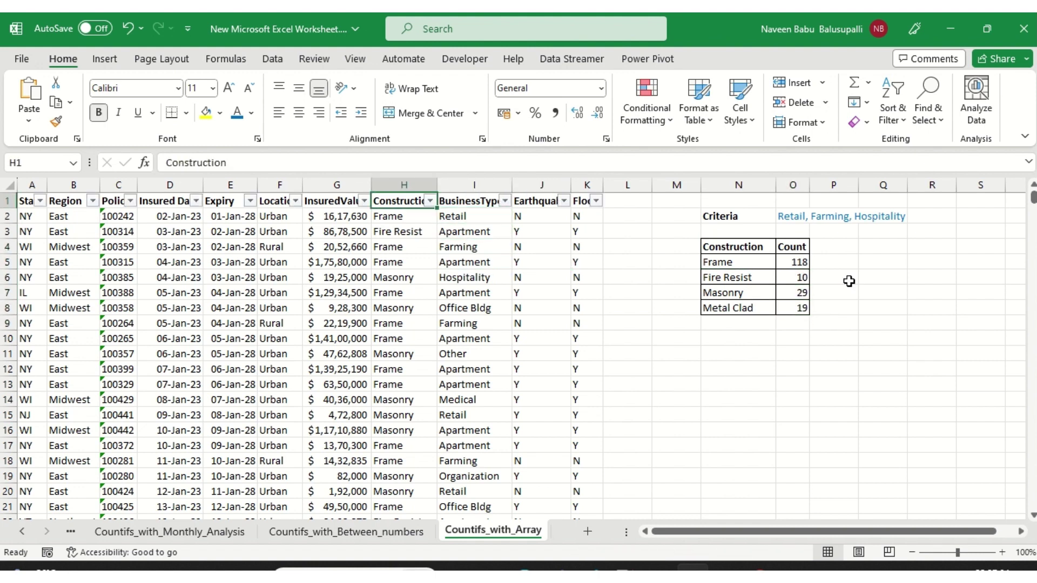
pyautogui.hotkey('ctrl', 'shift', 'l')
pyautogui.hotkey('alt', 'Down')
pyautogui.press('Down')
pyautogui.press('Down')
pyautogui.press('Tab')
pyautogui.press('space')
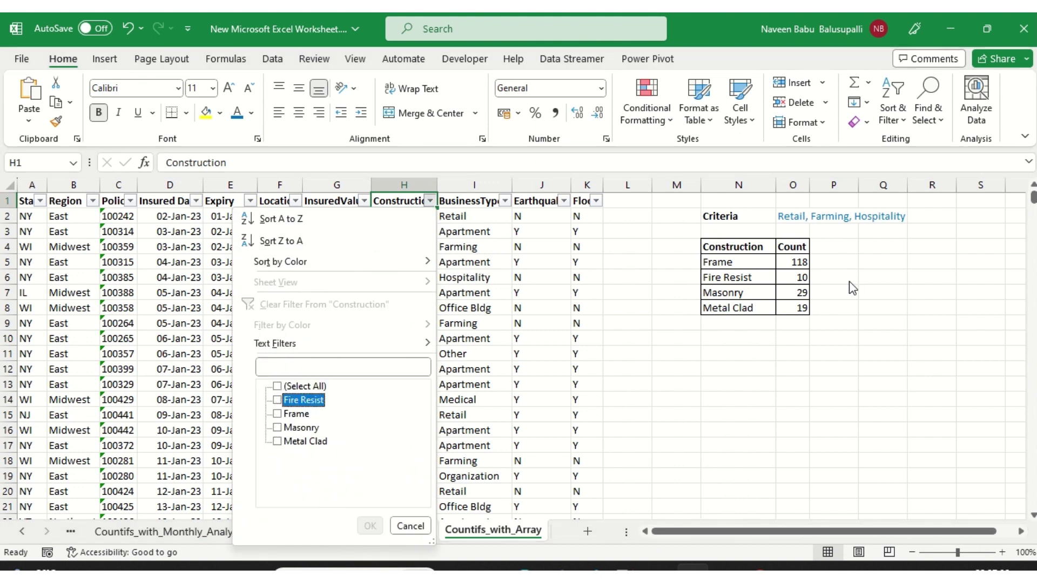
pyautogui.press('Escape')
# Filter the BusinessType column to Farming, Hospitality and Retail, and select the filtered entries to check their count.
pyautogui.press('Right')
pyautogui.hotkey('alt', 'Down')
pyautogui.press('Down')
pyautogui.press('Down')
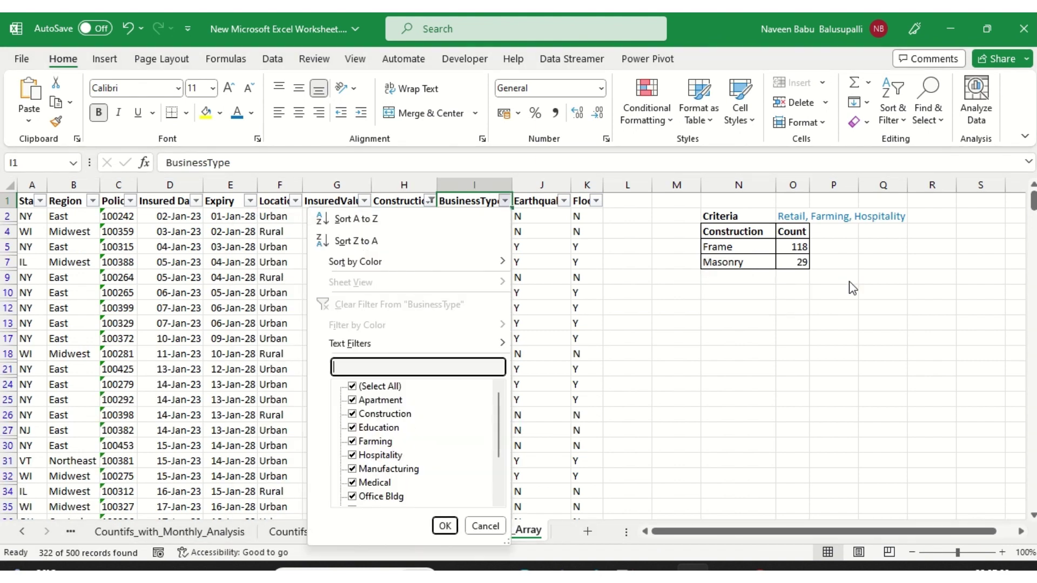
pyautogui.press('Tab')
pyautogui.press('space')
pyautogui.press('Down')
pyautogui.press('Down')
pyautogui.press('Down')
pyautogui.press('Down')
pyautogui.press('Down')
pyautogui.press('Down')
pyautogui.press('Down')
pyautogui.press('Down')
pyautogui.press('Down')
pyautogui.press('Down')
pyautogui.press('Down')
pyautogui.press('Down')
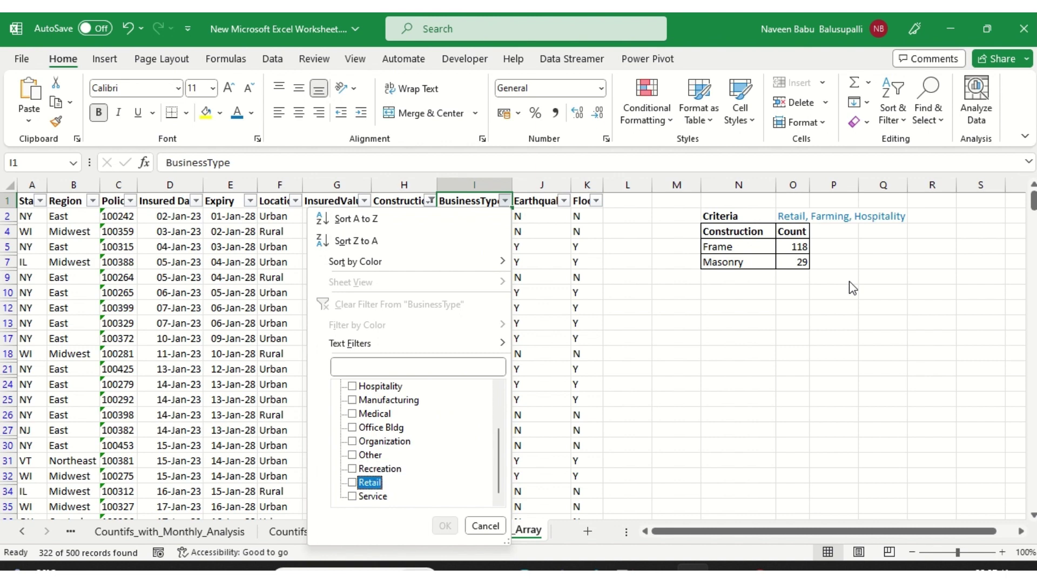
pyautogui.press('space')
pyautogui.press('Up')
pyautogui.press('Up')
pyautogui.press('Up')
pyautogui.press('Up')
pyautogui.press('Up')
pyautogui.press('Up')
pyautogui.press('Up')
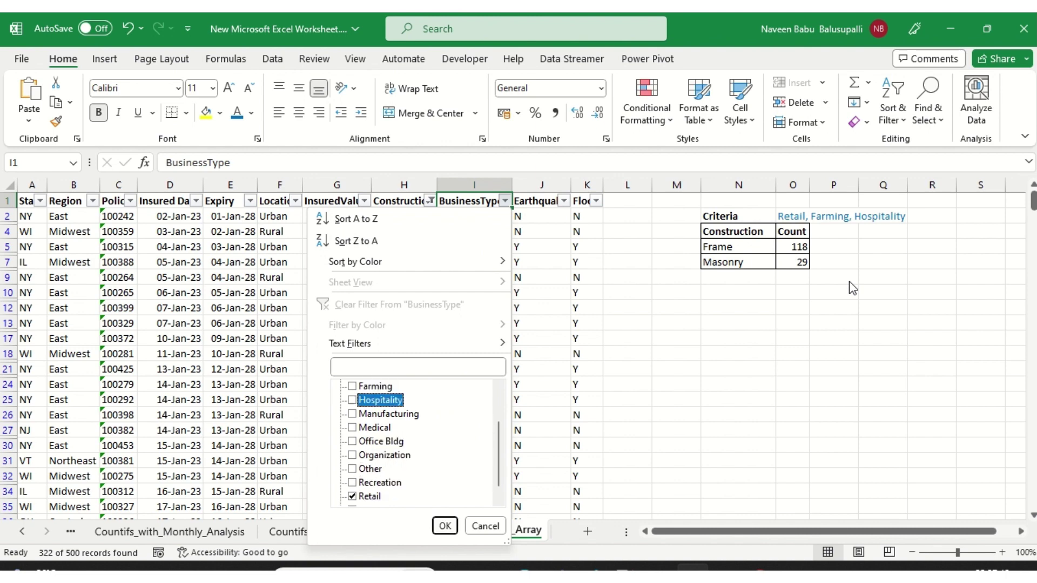
pyautogui.press('Up')
pyautogui.press('space')
pyautogui.press('Down')
pyautogui.press('Tab')
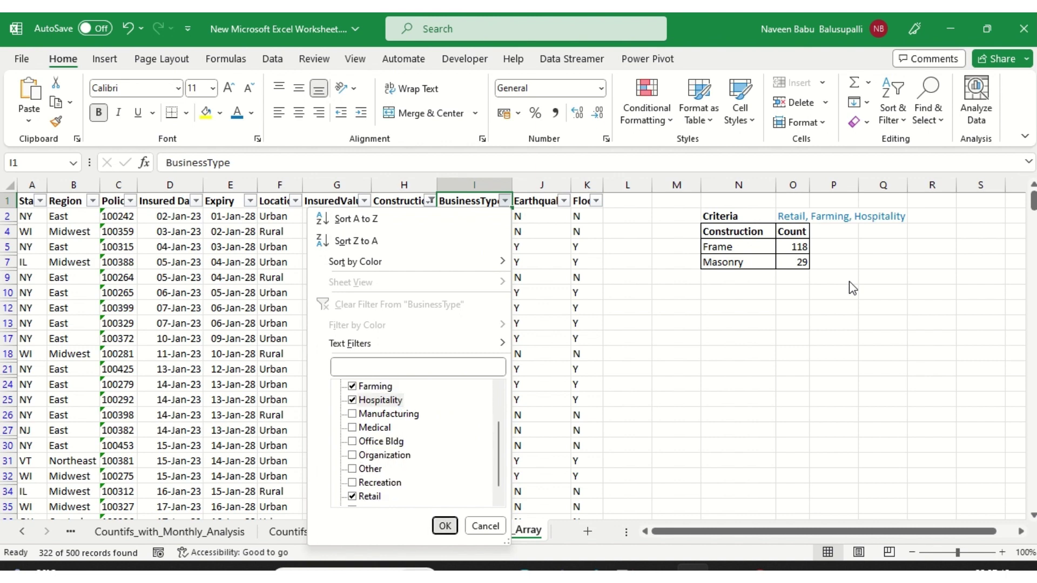
pyautogui.press('Return')
pyautogui.press('Down')
pyautogui.hotkey('ctrl', 'shift', 'Down')
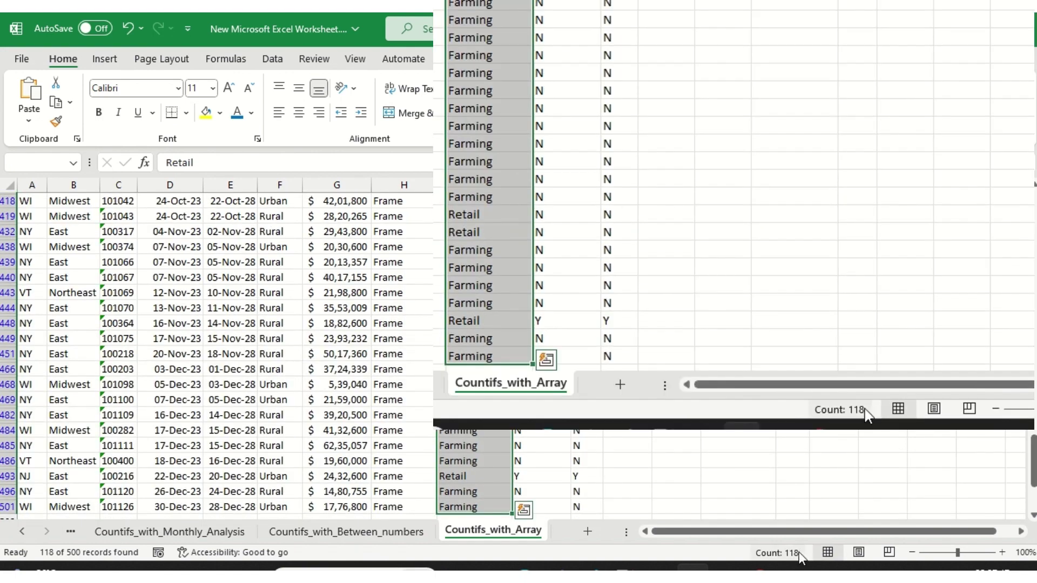
# Turn off the filters on the policy data and return to the construction type counts to examine them.
pyautogui.click(752, 260)
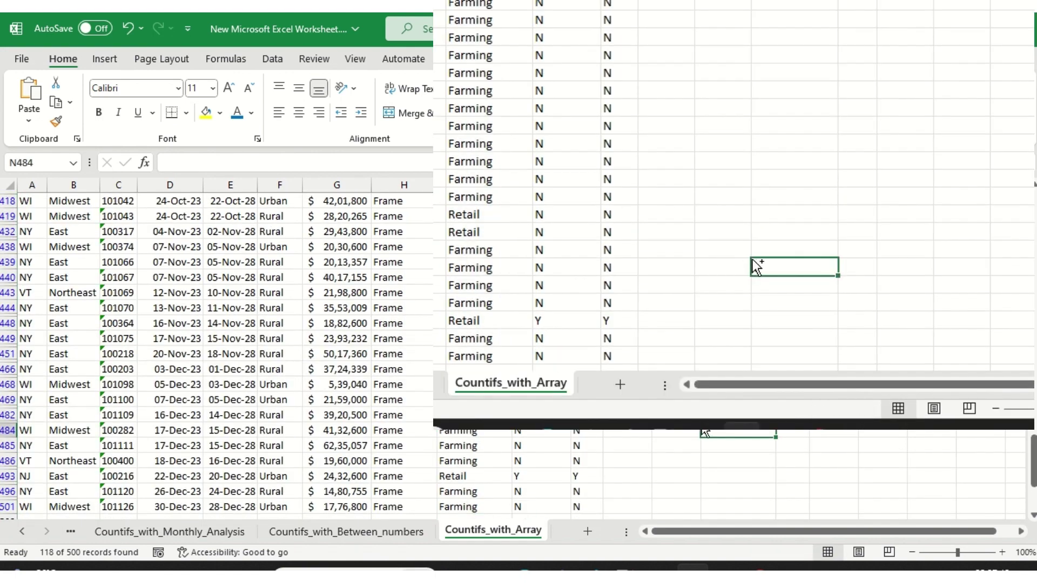
pyautogui.hotkey('ctrl', 'Home')
pyautogui.hotkey('ctrl', 'shift', 'l')
pyautogui.press('Right')
pyautogui.press('Right')
pyautogui.press('Right')
pyautogui.press('Right')
pyautogui.press('Right')
pyautogui.press('Right')
pyautogui.press('Right')
pyautogui.press('Right')
pyautogui.press('Right')
pyautogui.press('Right')
pyautogui.press('Right')
pyautogui.press('Right')
pyautogui.press('Right')
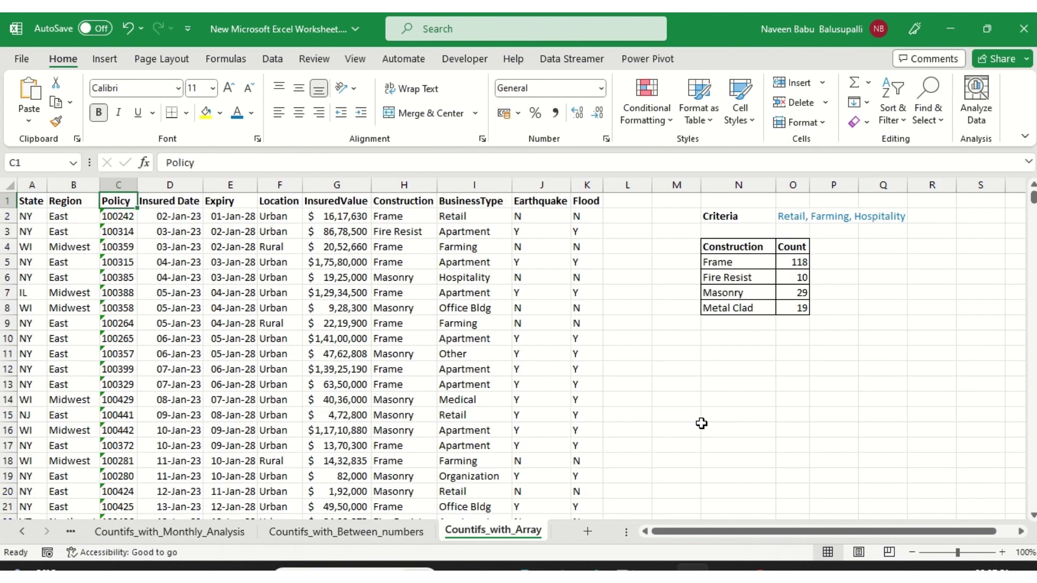
pyautogui.press('Down')
pyautogui.press('Down')
pyautogui.press('Down')
pyautogui.press('Down')
pyautogui.press('Right')
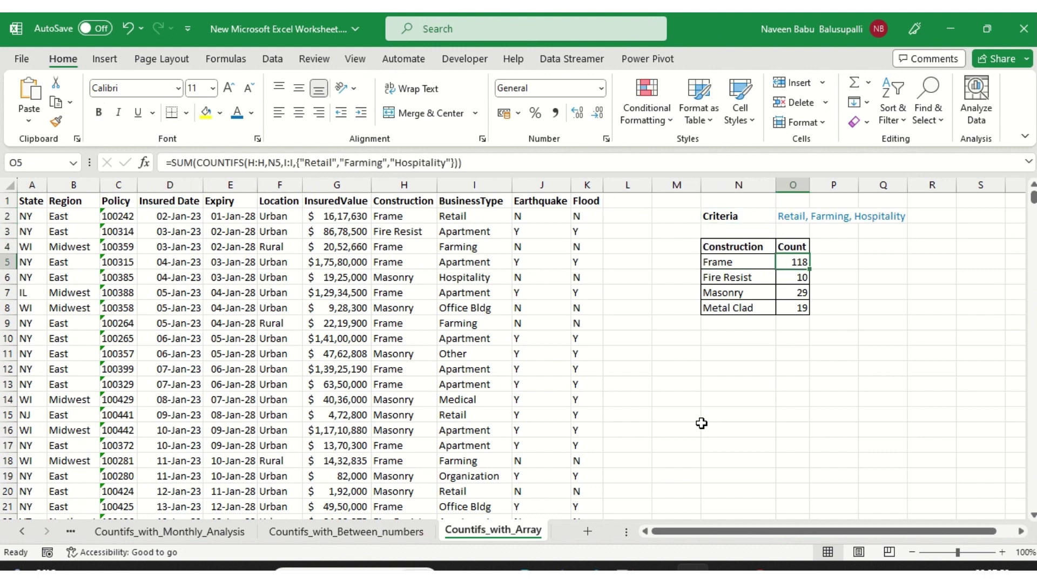
pyautogui.click(800, 277)
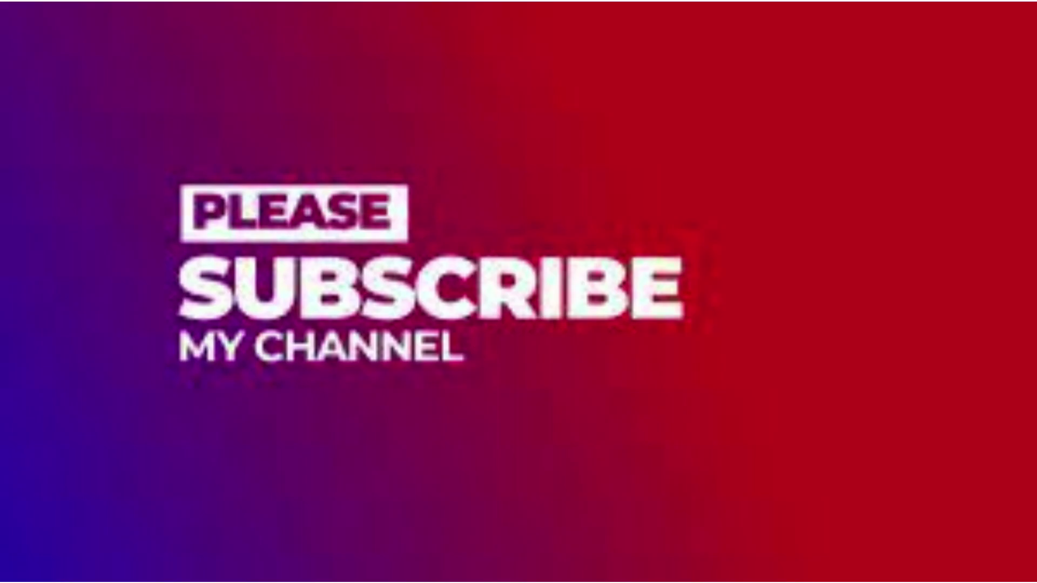